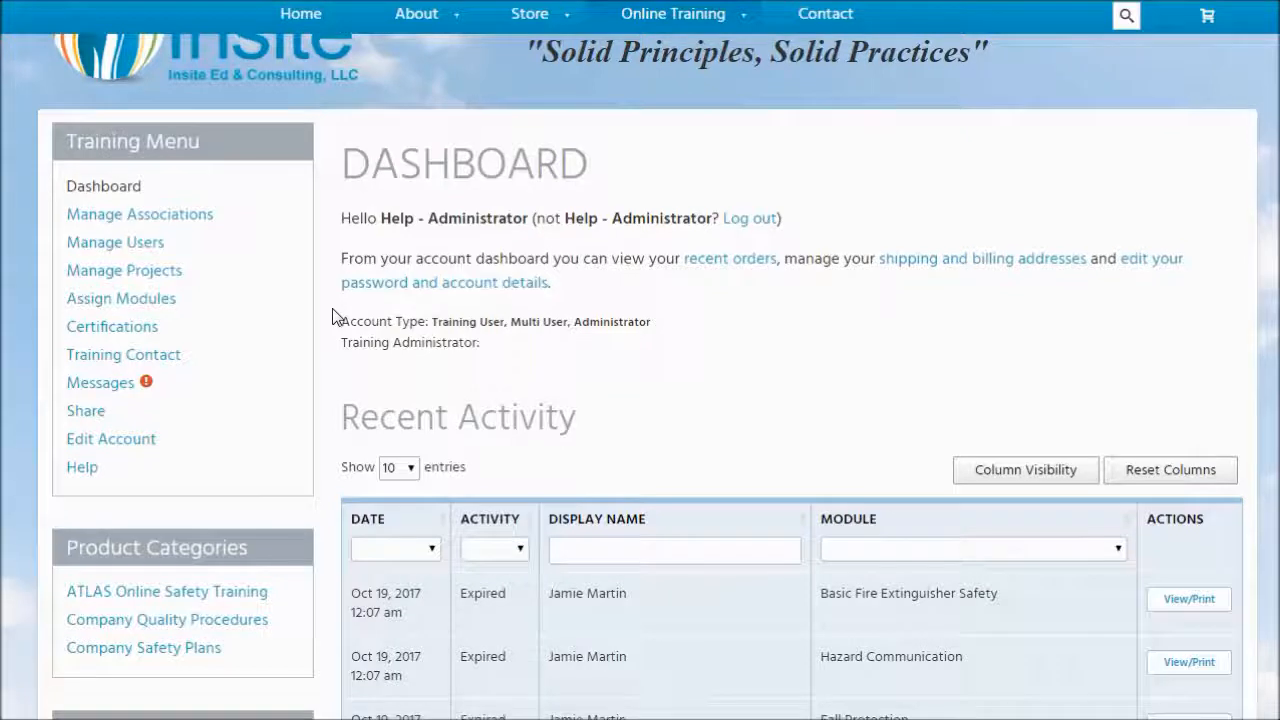
Step: Open the Manage Associations page and check the multi user choices available for the seventh association
left_click(135, 200)
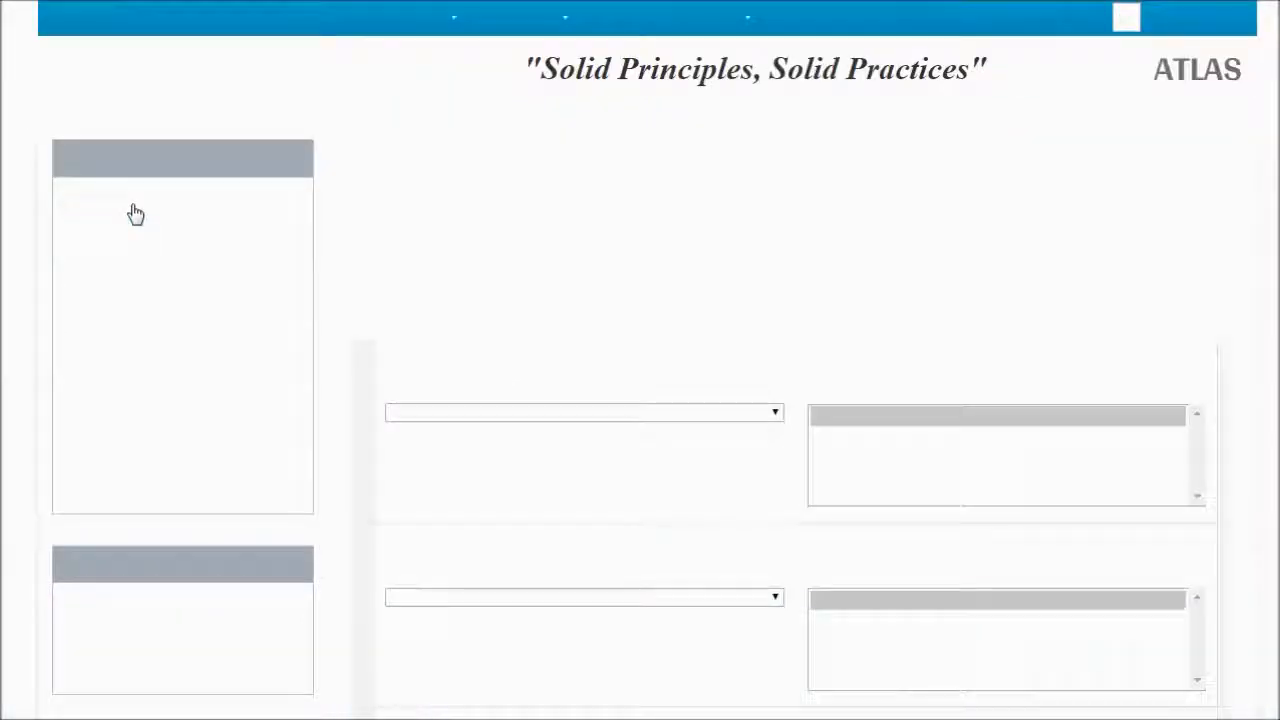
scroll(482, 297, "down", 1)
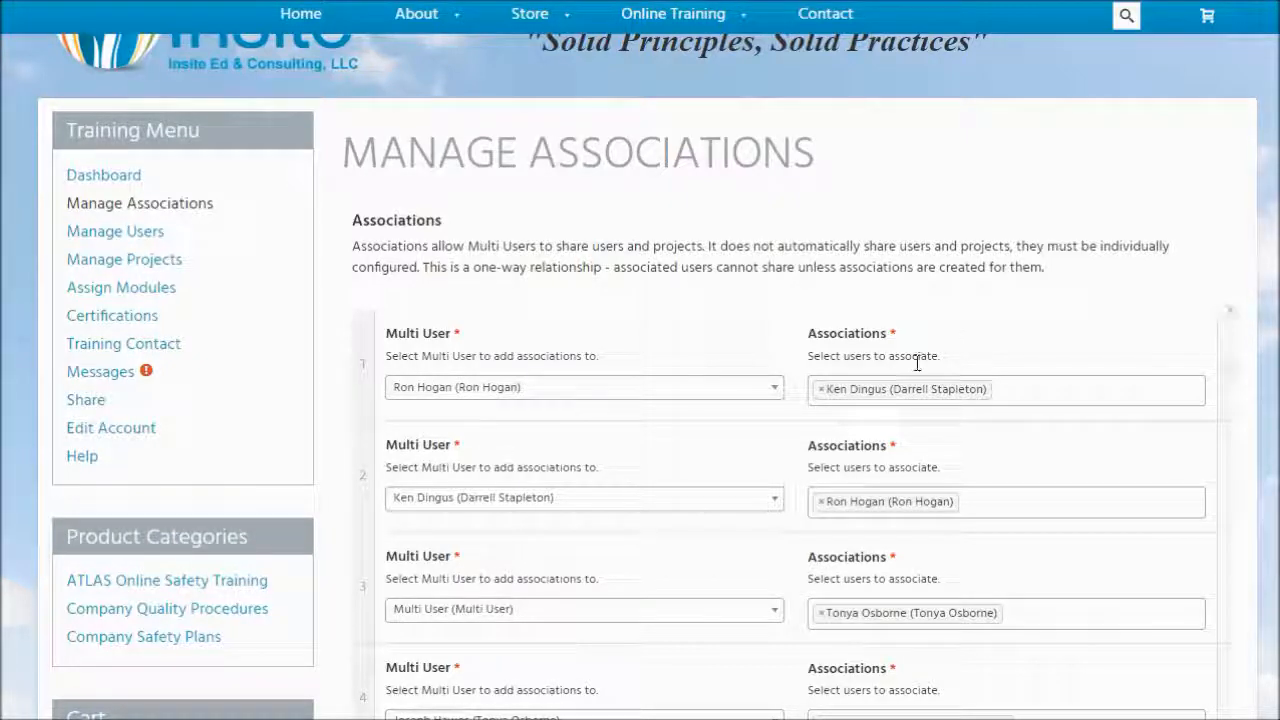
scroll(445, 322, "down", 5)
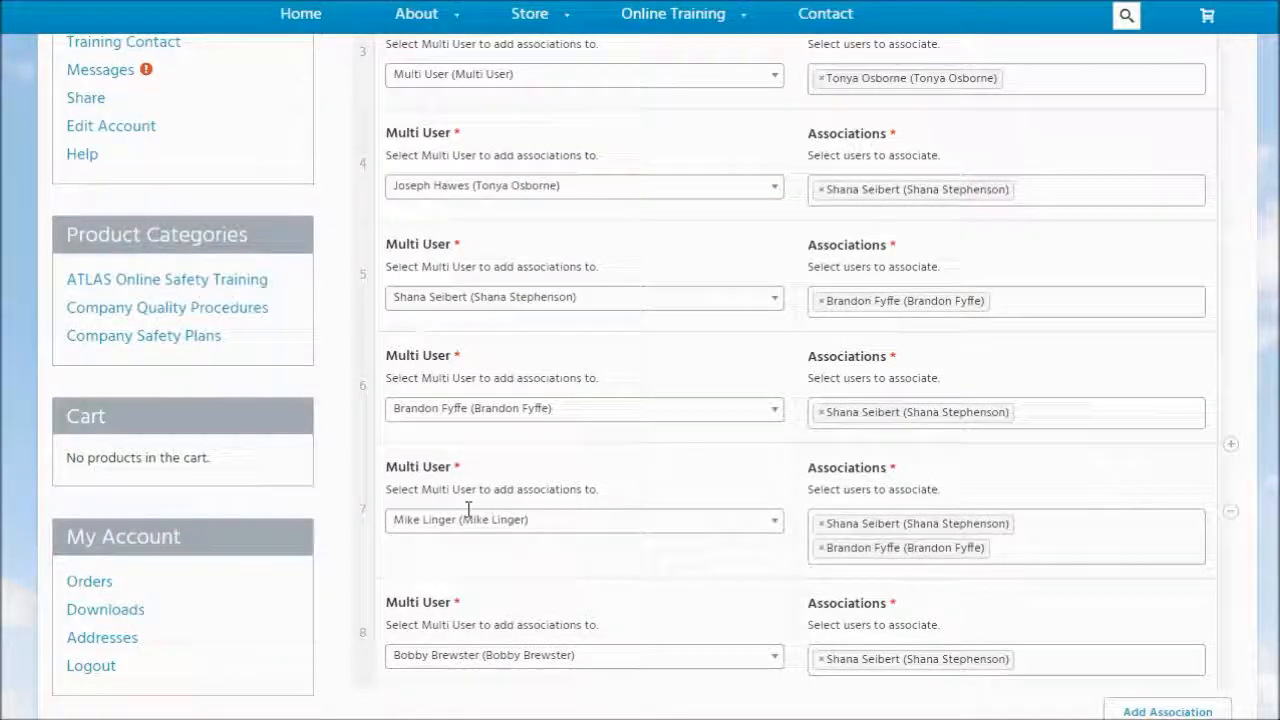
left_click(683, 532)
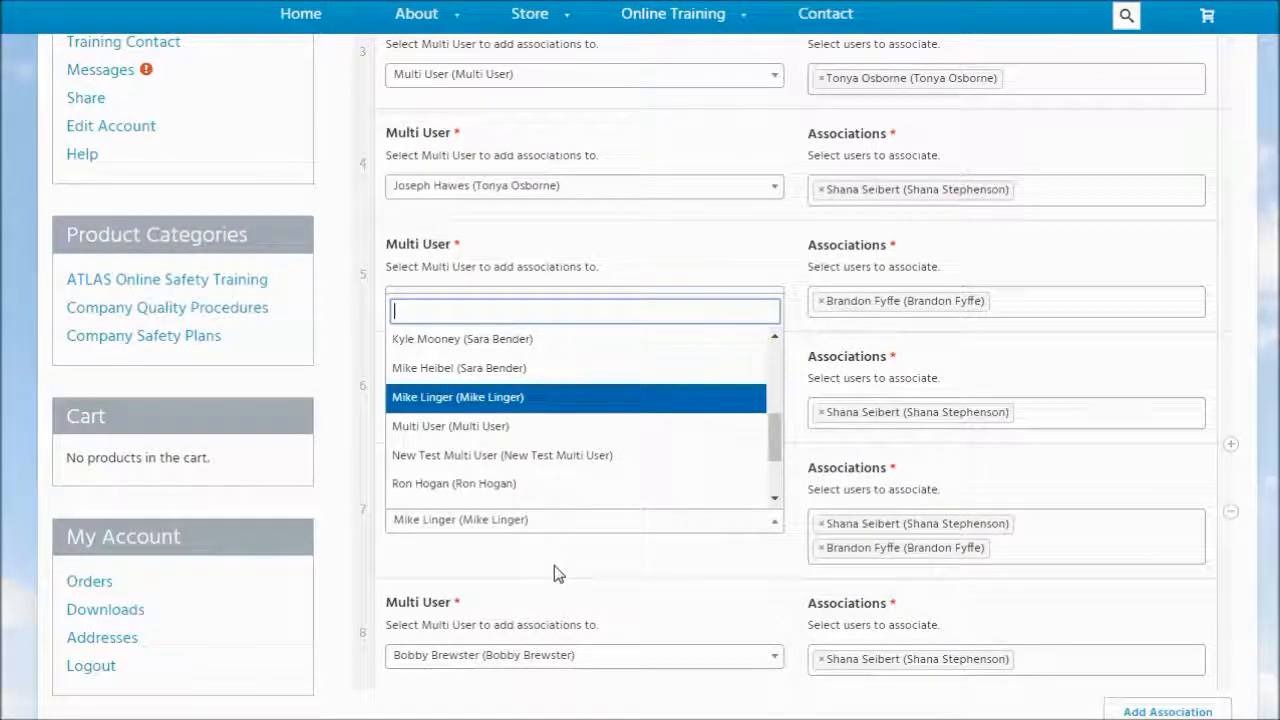
left_click(554, 566)
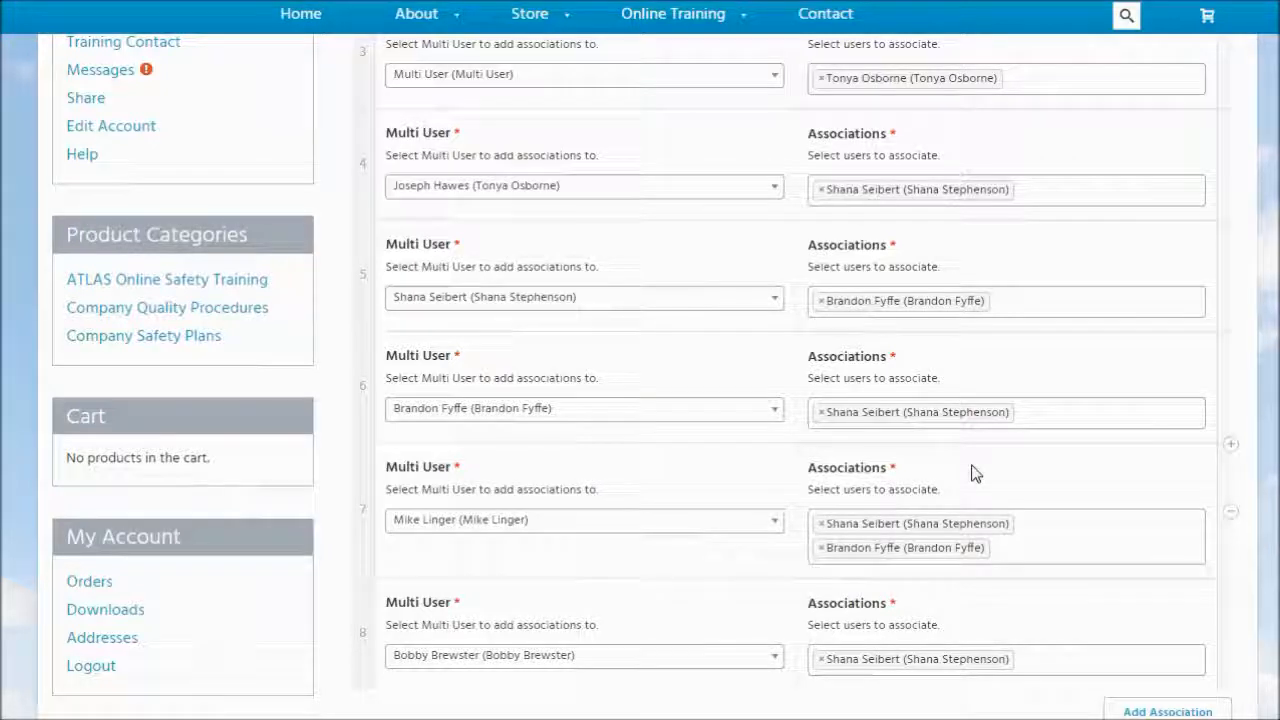
Step: Add Help - Administrator to the seventh row's associations and remove it again
left_click(1020, 550)
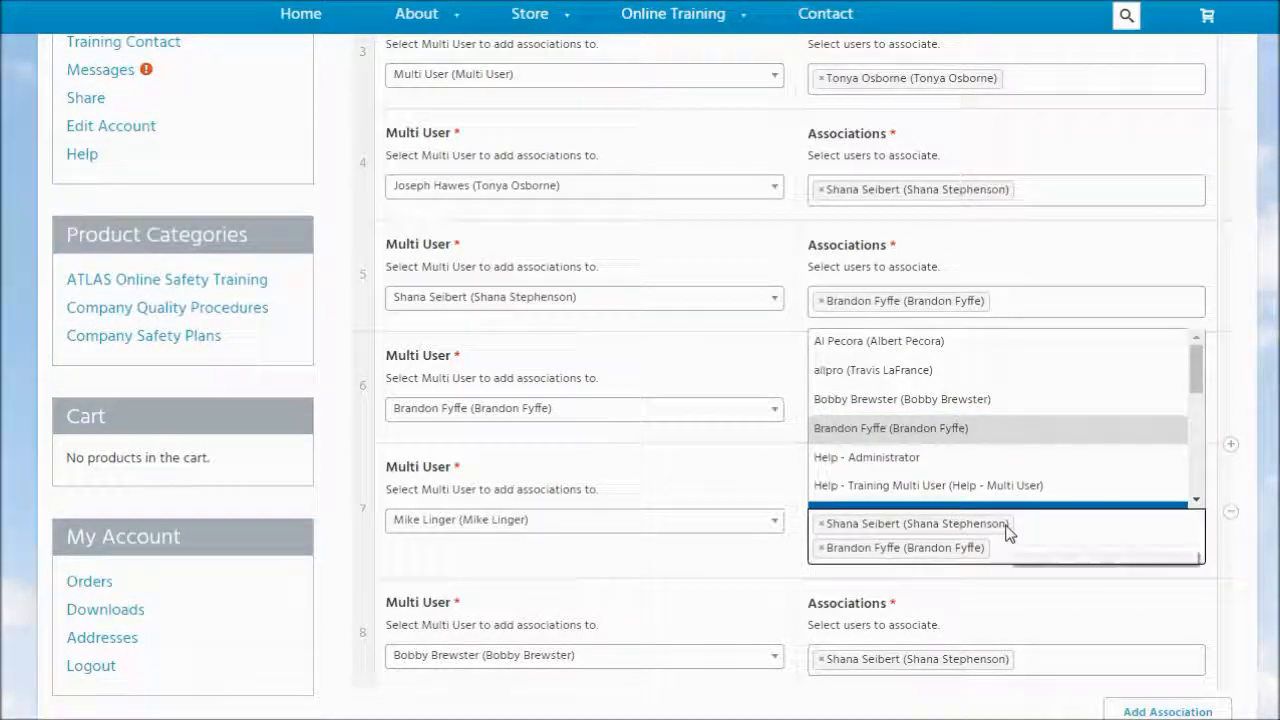
left_click(911, 462)
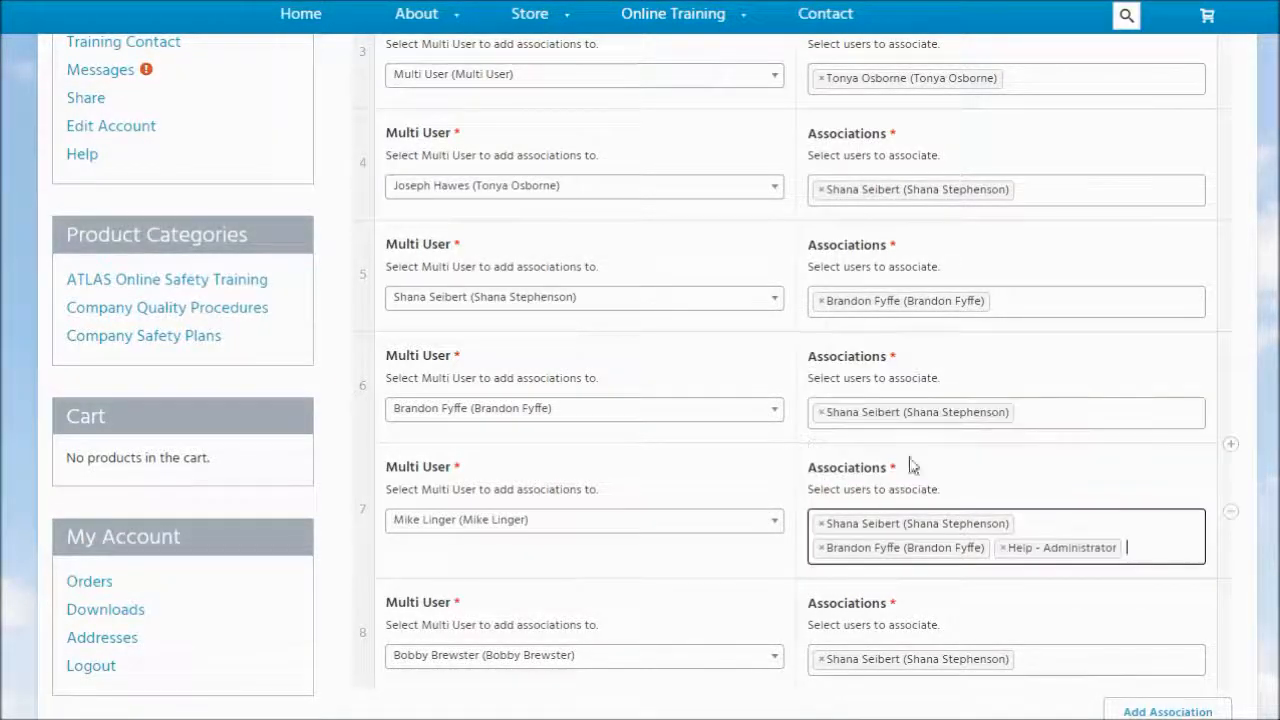
left_click(1005, 549)
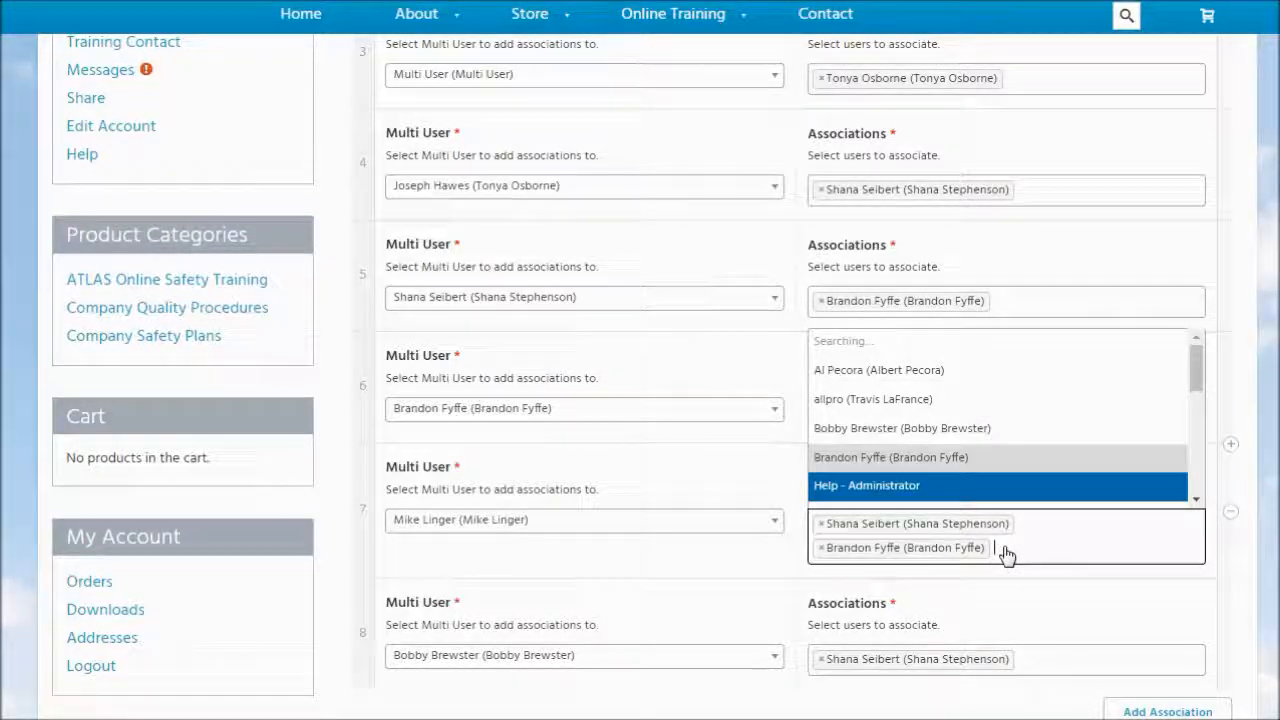
left_click(922, 677)
Step: Add a ninth association row with Help - Training Multi User as the multi user and Help - Administrator as its associated user
scroll(920, 700, "down", 1)
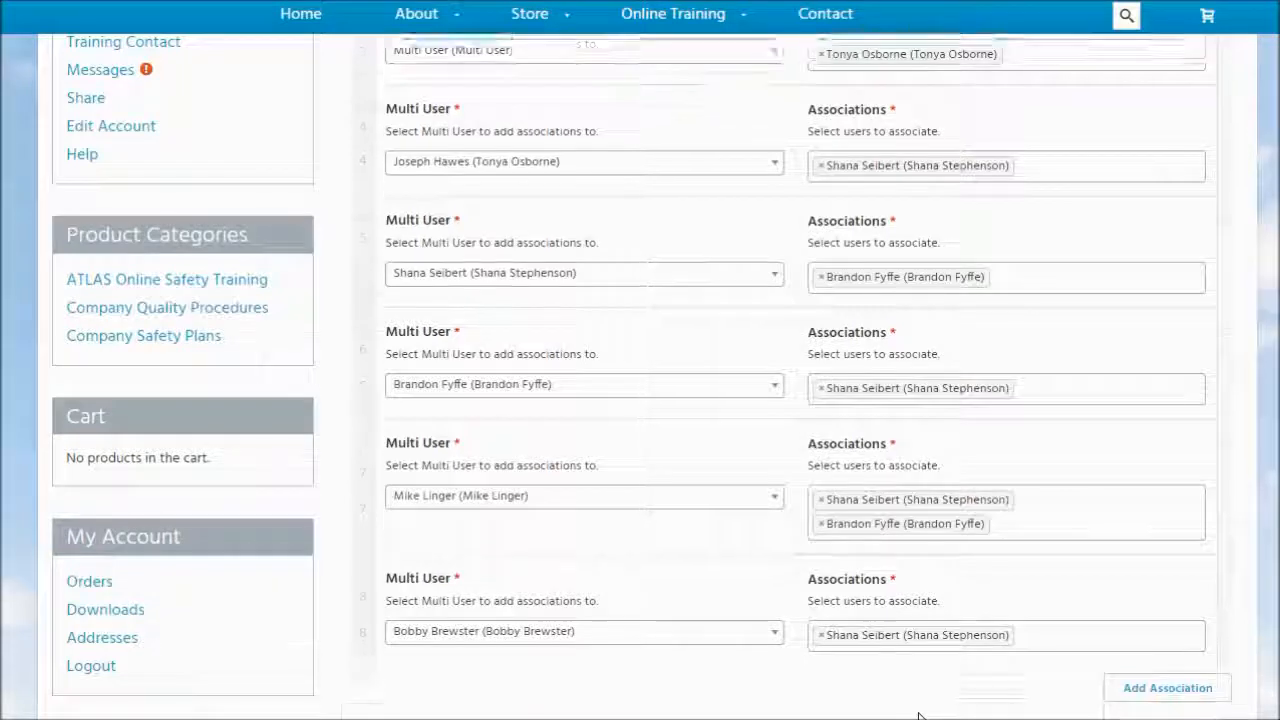
scroll(920, 700, "down", 2)
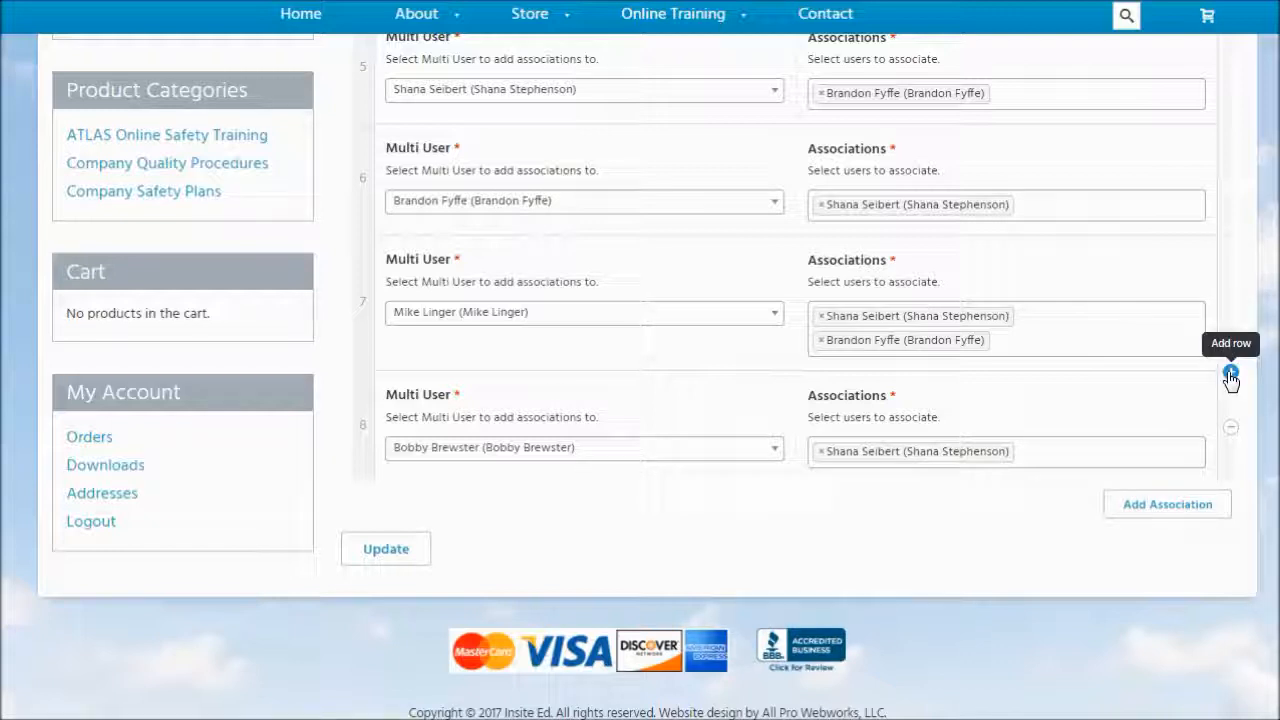
left_click(1146, 513)
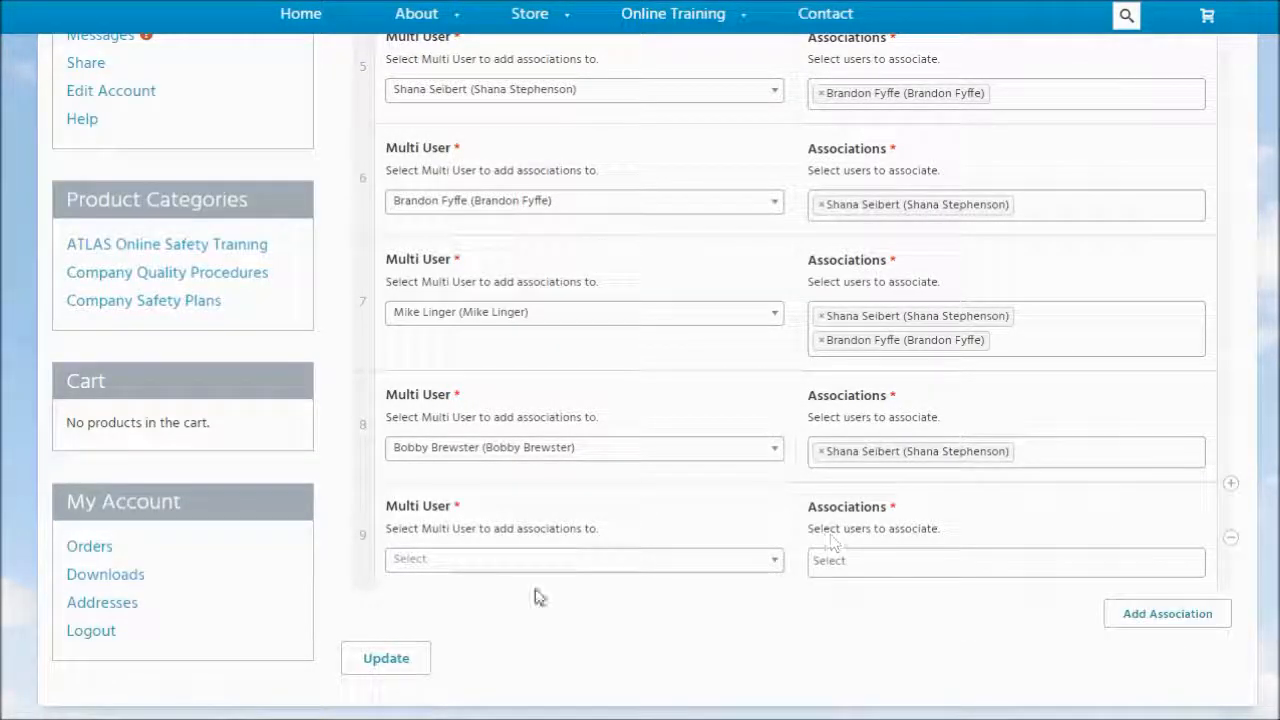
left_click(505, 568)
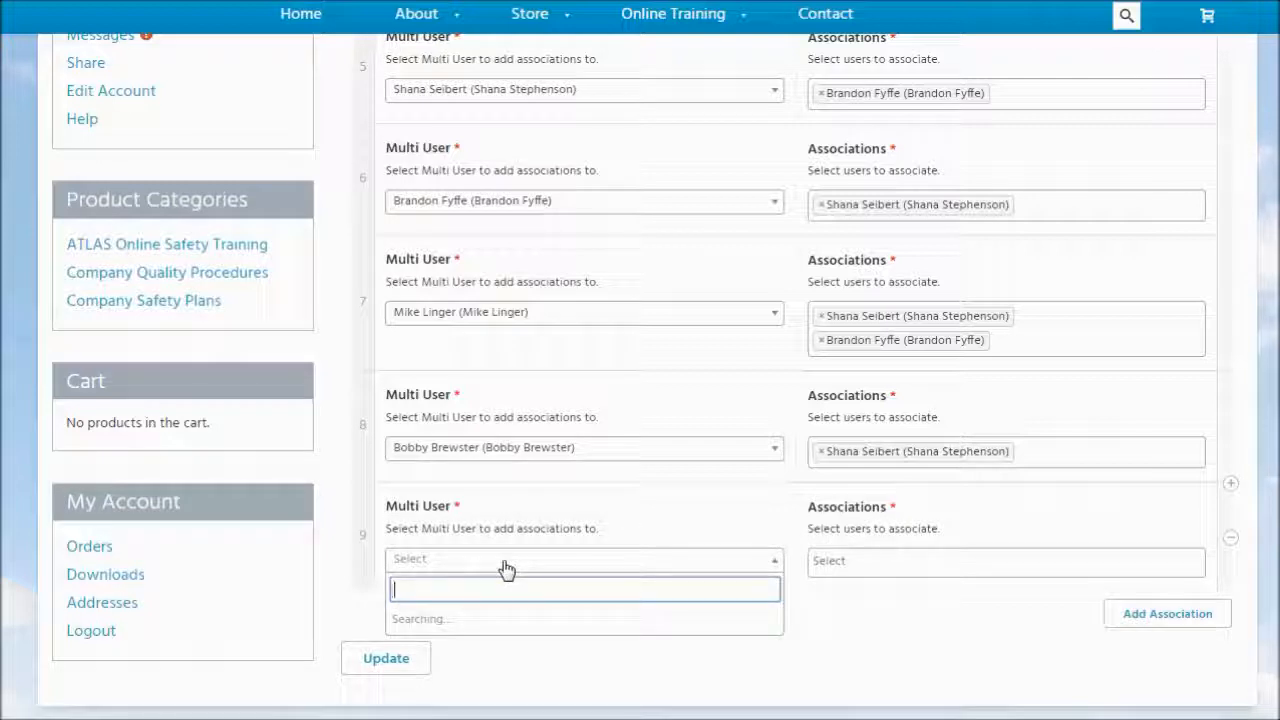
type("Help -")
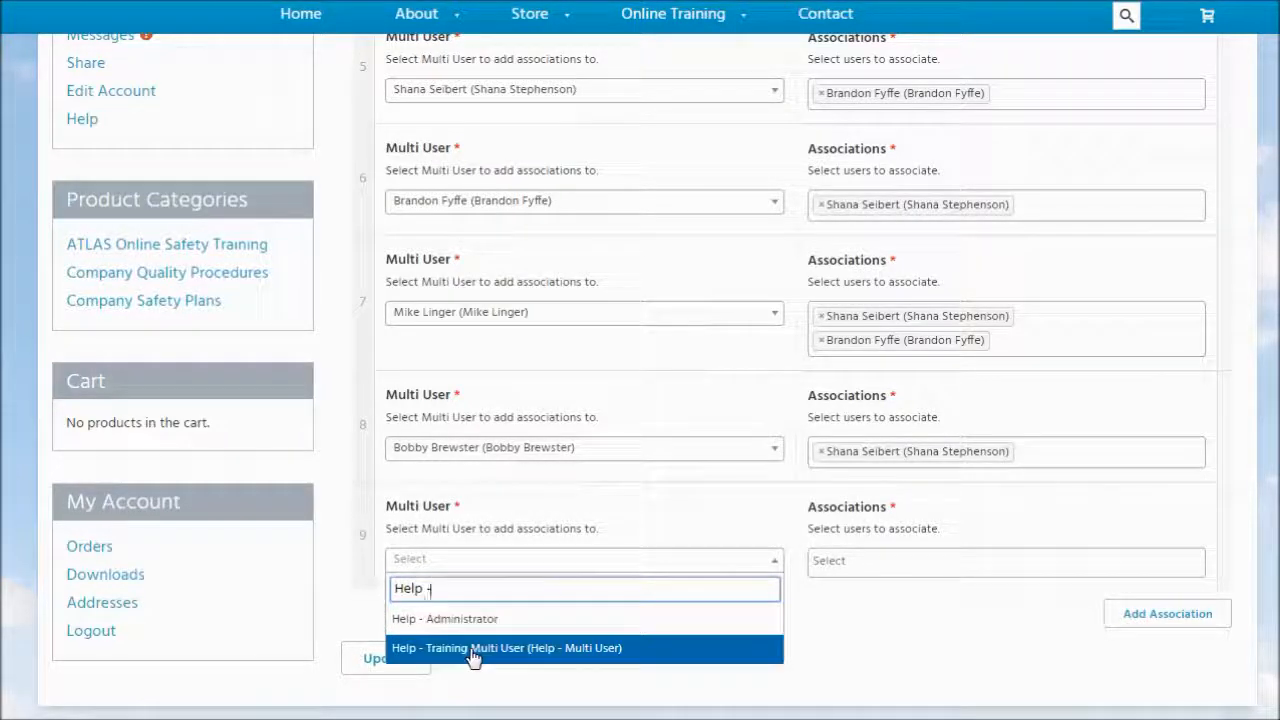
left_click(472, 650)
left_click(848, 563)
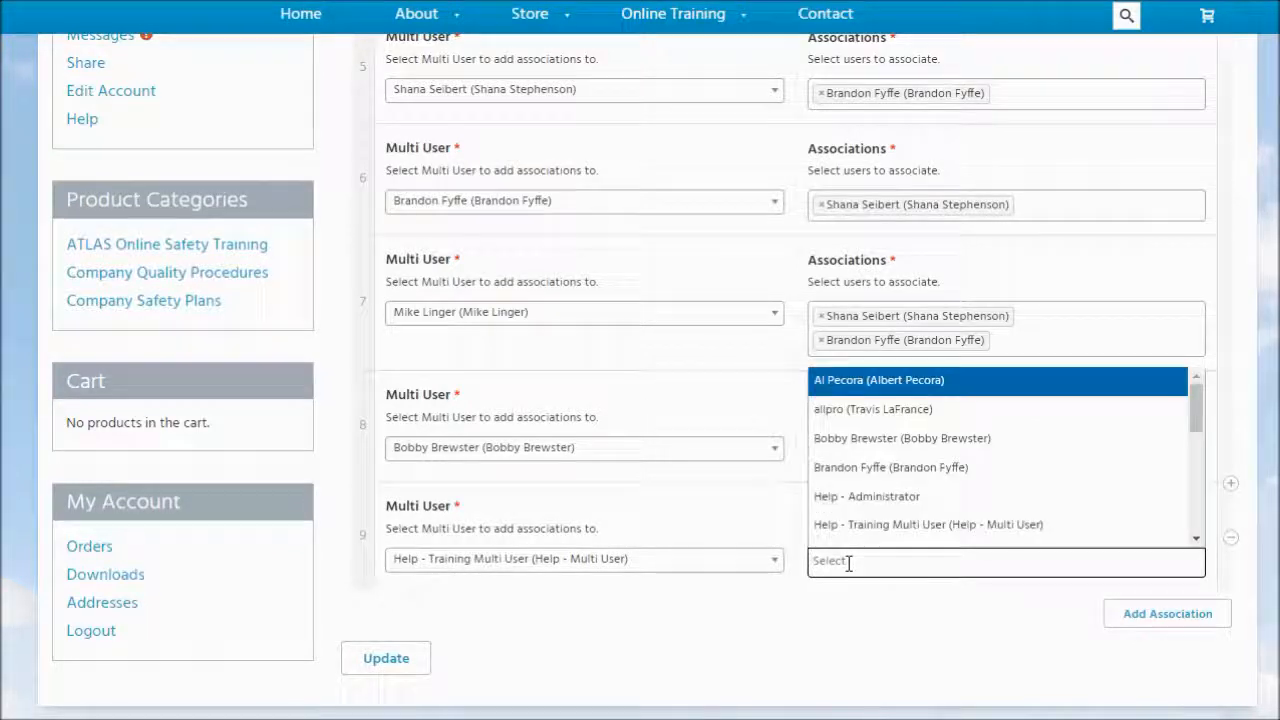
left_click(870, 498)
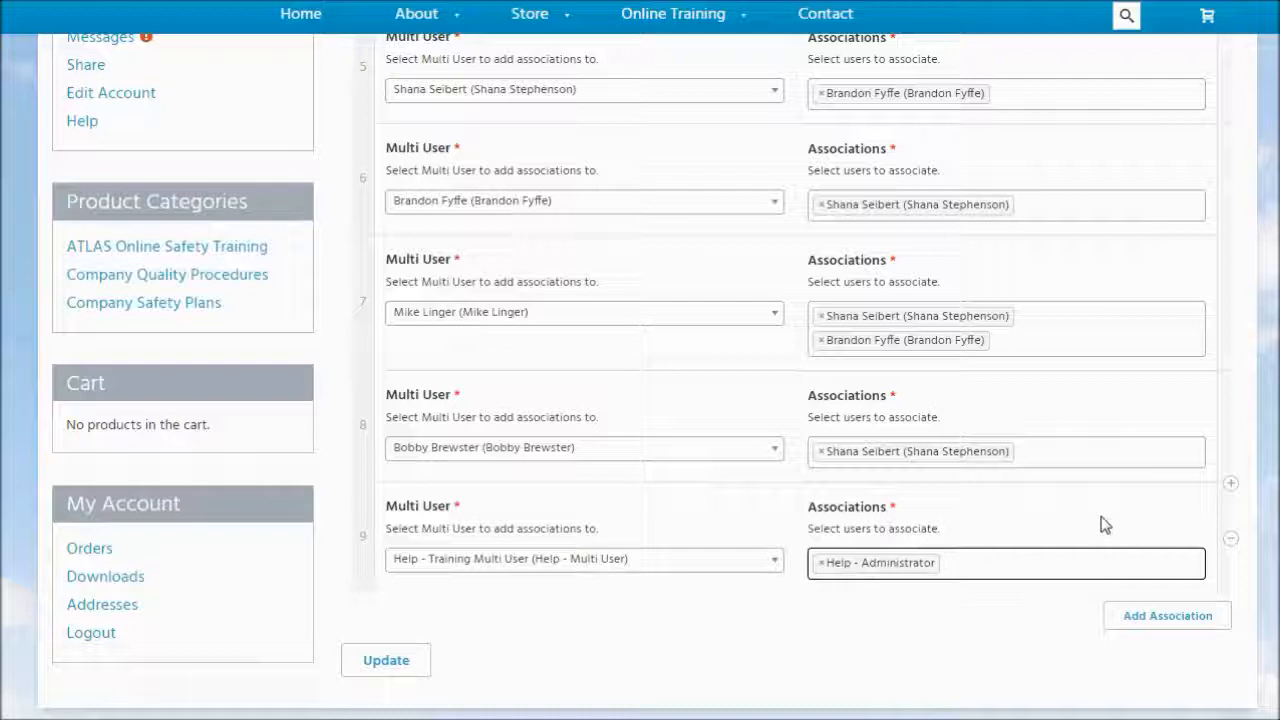
Step: Remove the ninth association row and update the associations
left_click(1231, 540)
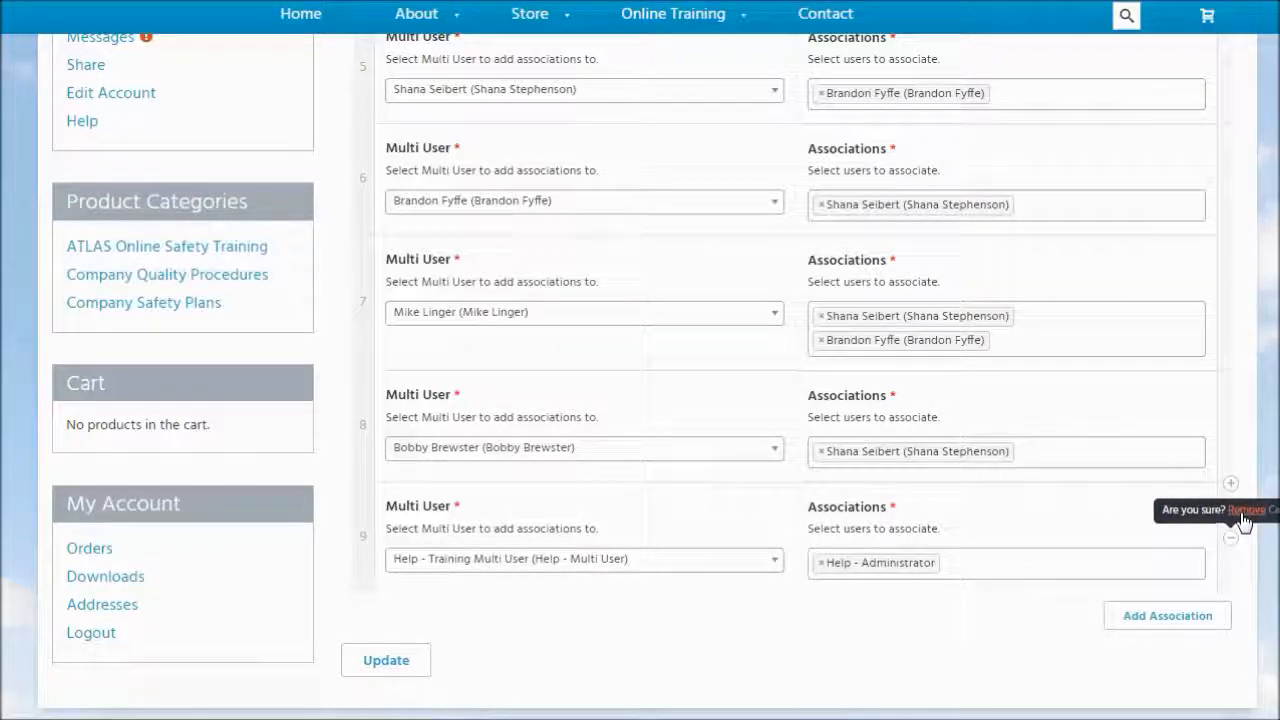
left_click(1243, 512)
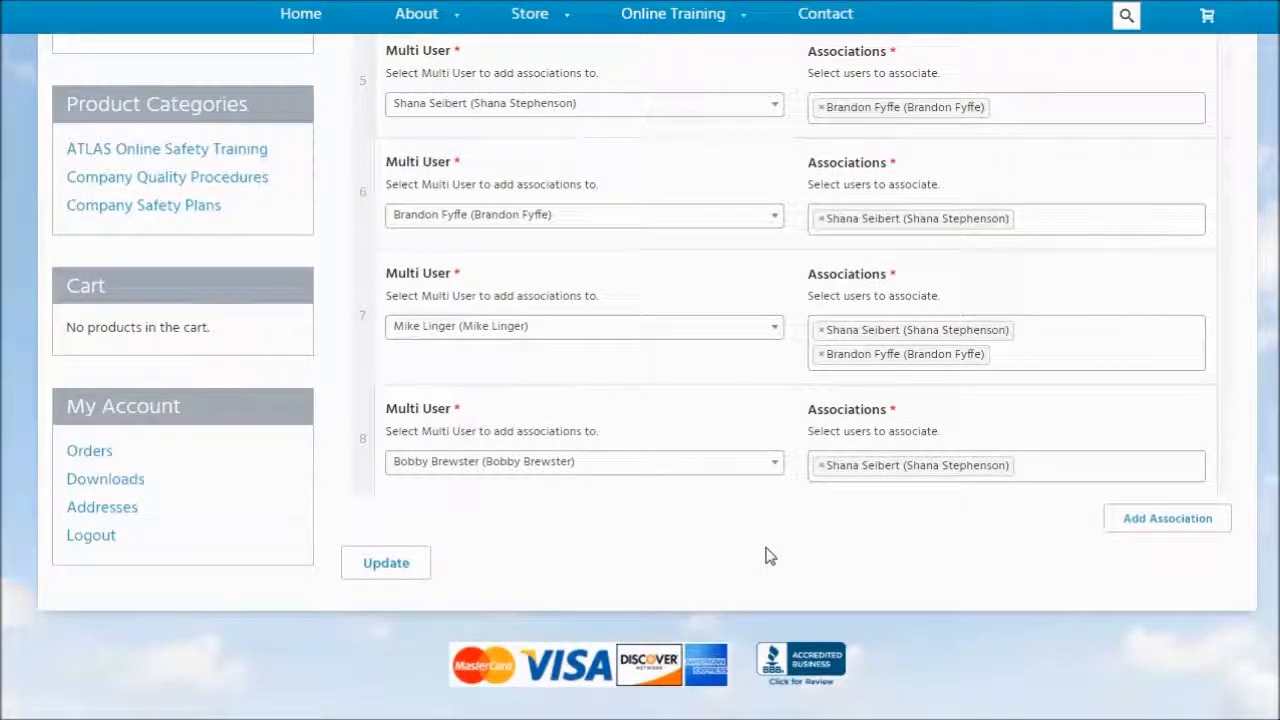
left_click(376, 565)
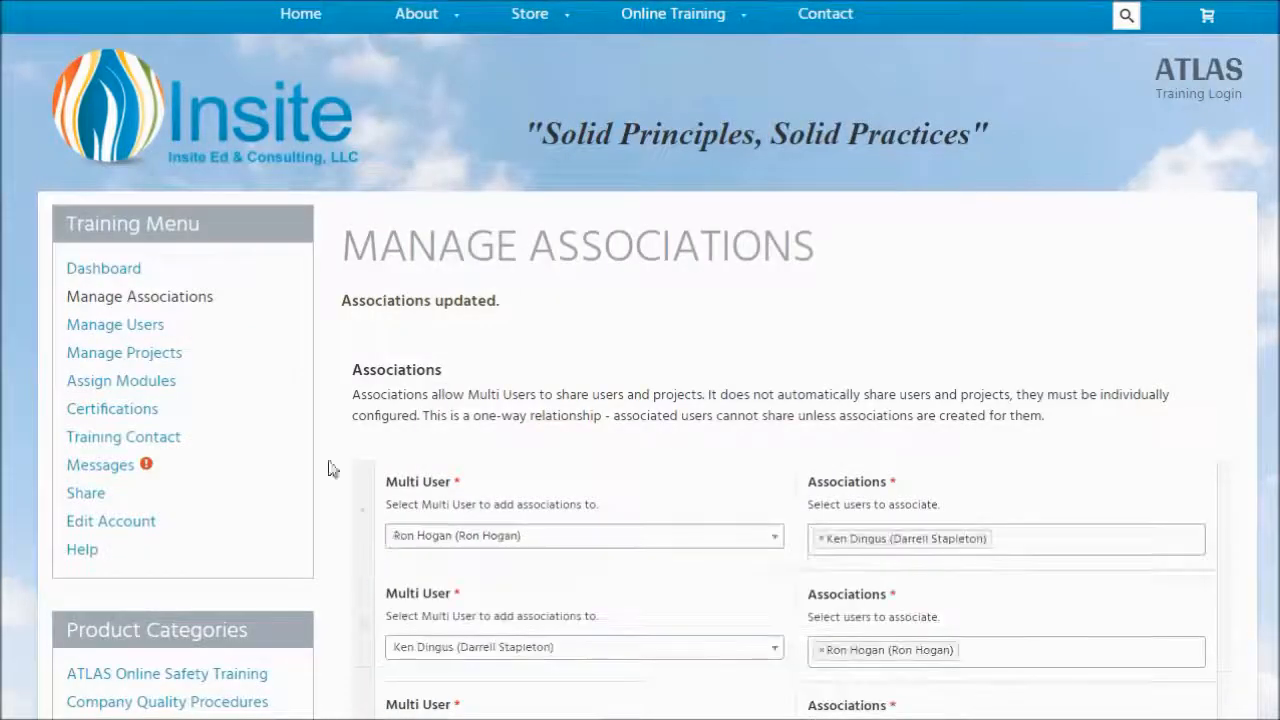
Step: Open the Manage Users page and bring up the form for adding a single or multi user
left_click(131, 337)
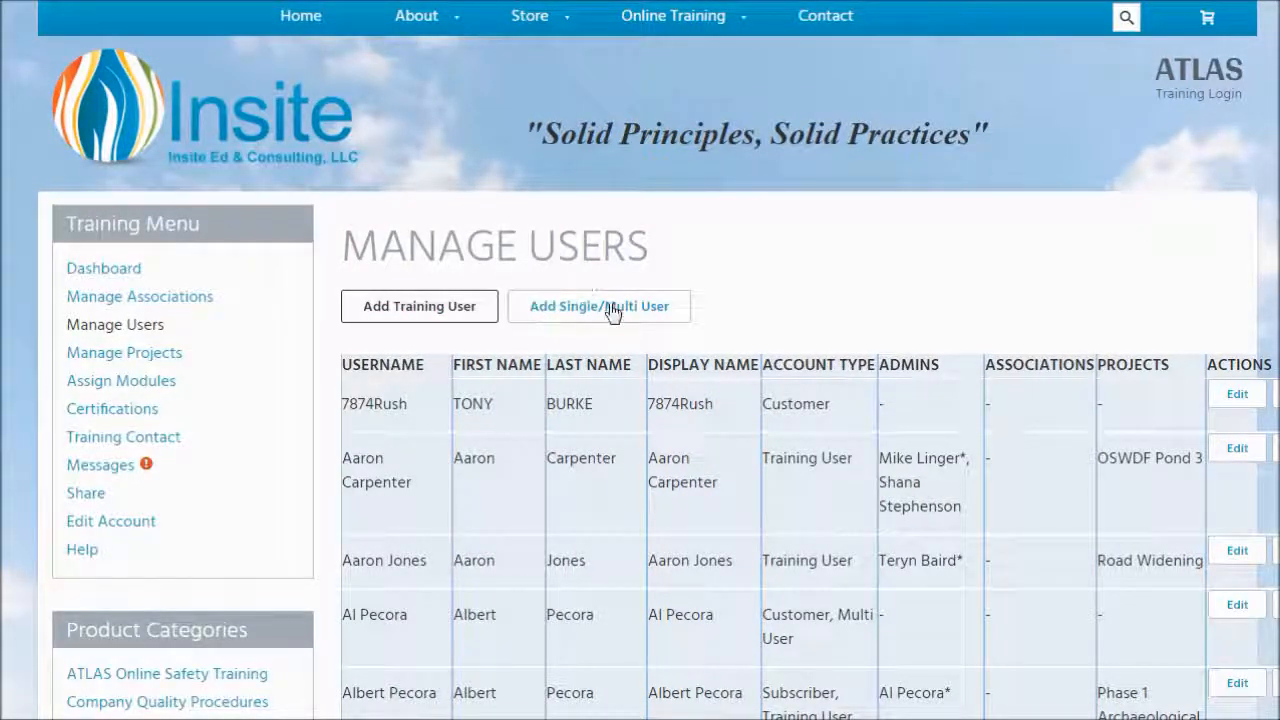
left_click(603, 314)
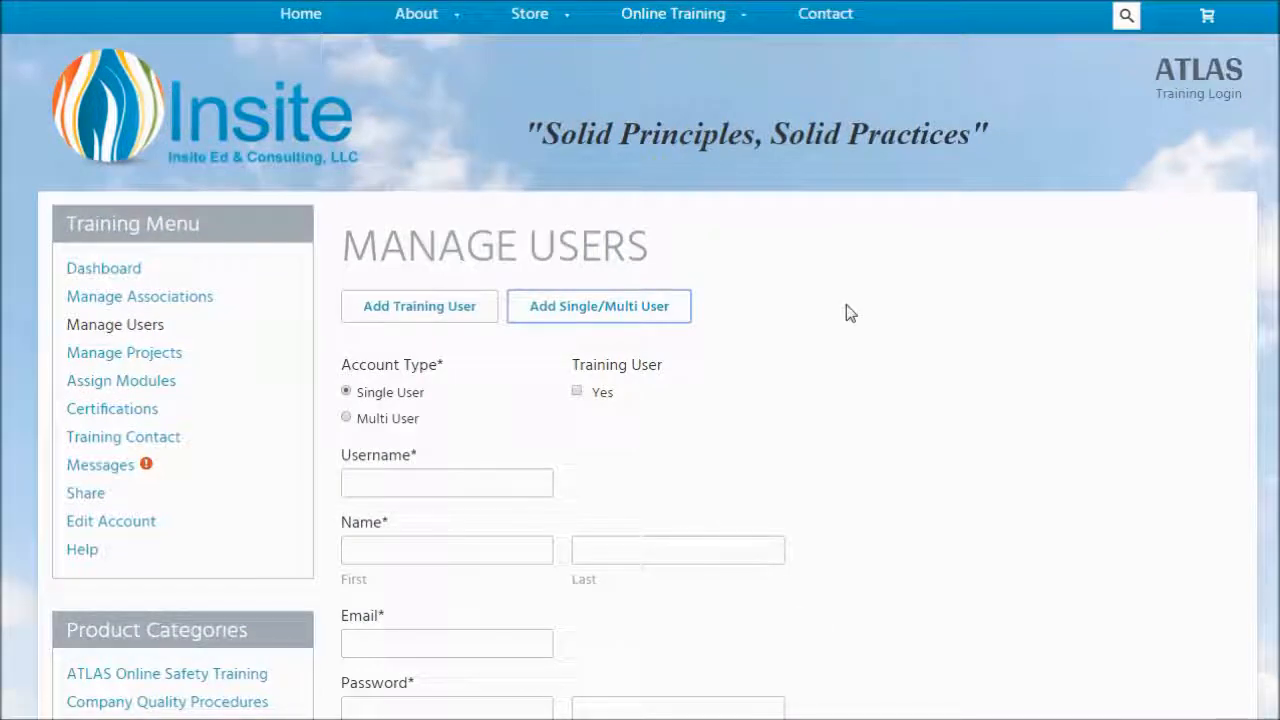
scroll(846, 313, "down", 2)
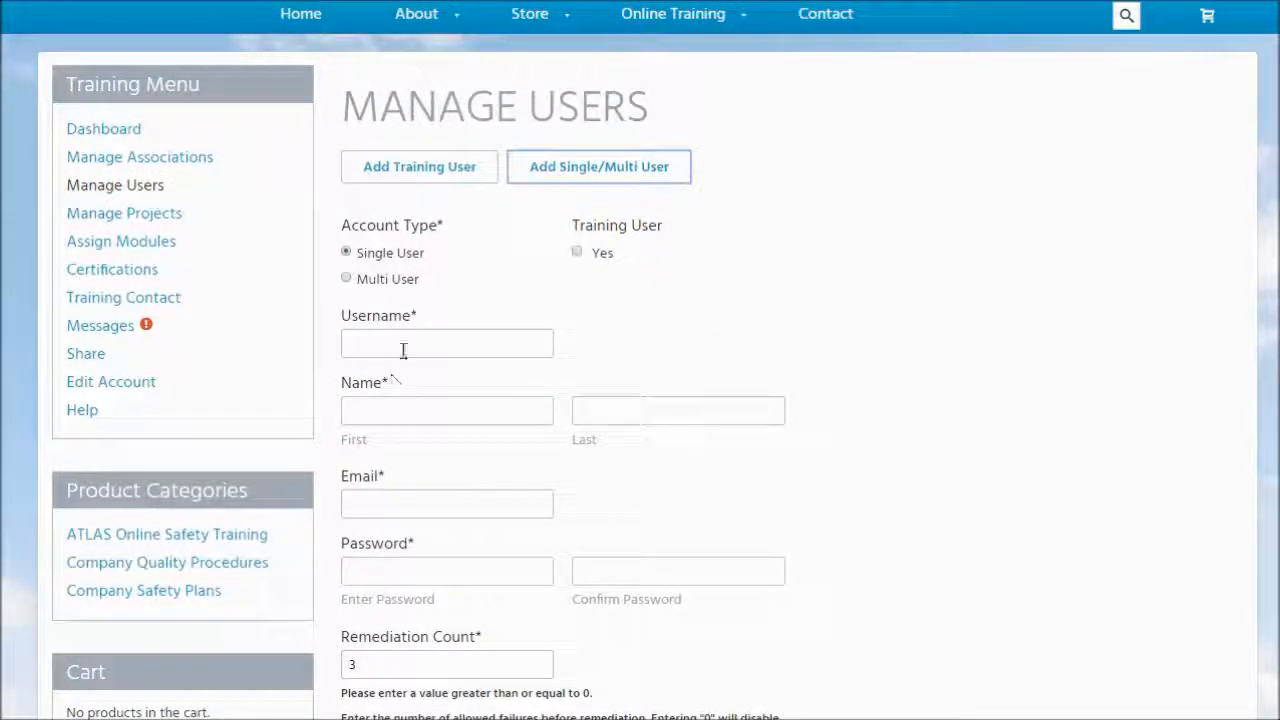
Step: Compare the registration form's fields for the Multi User and Single User account types, including the password fields
left_click(348, 280)
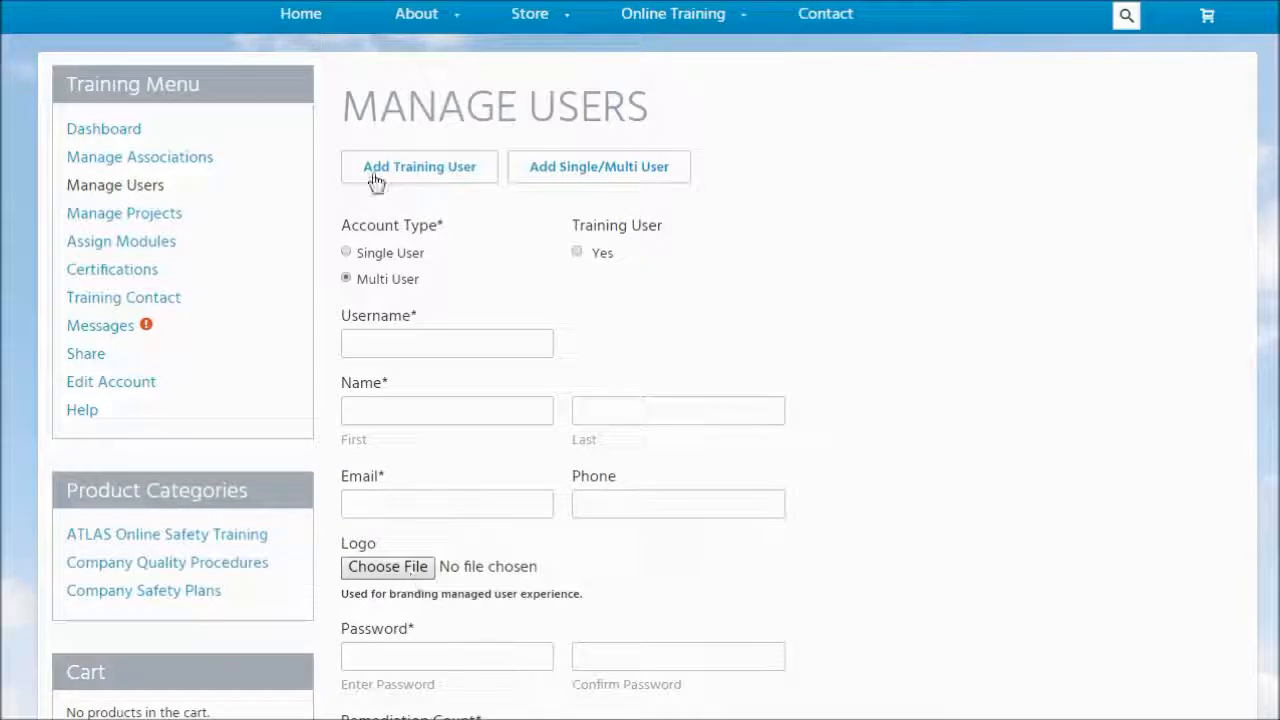
left_click(347, 254)
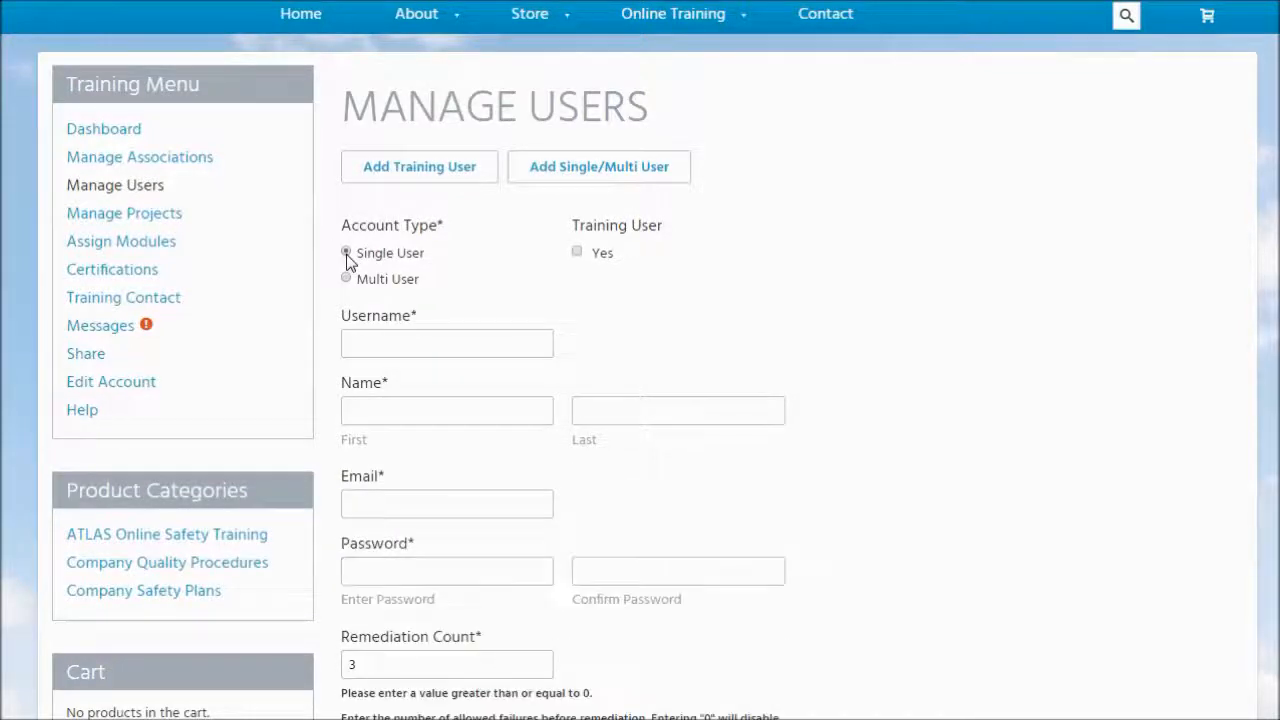
left_click(410, 571)
left_click(640, 567)
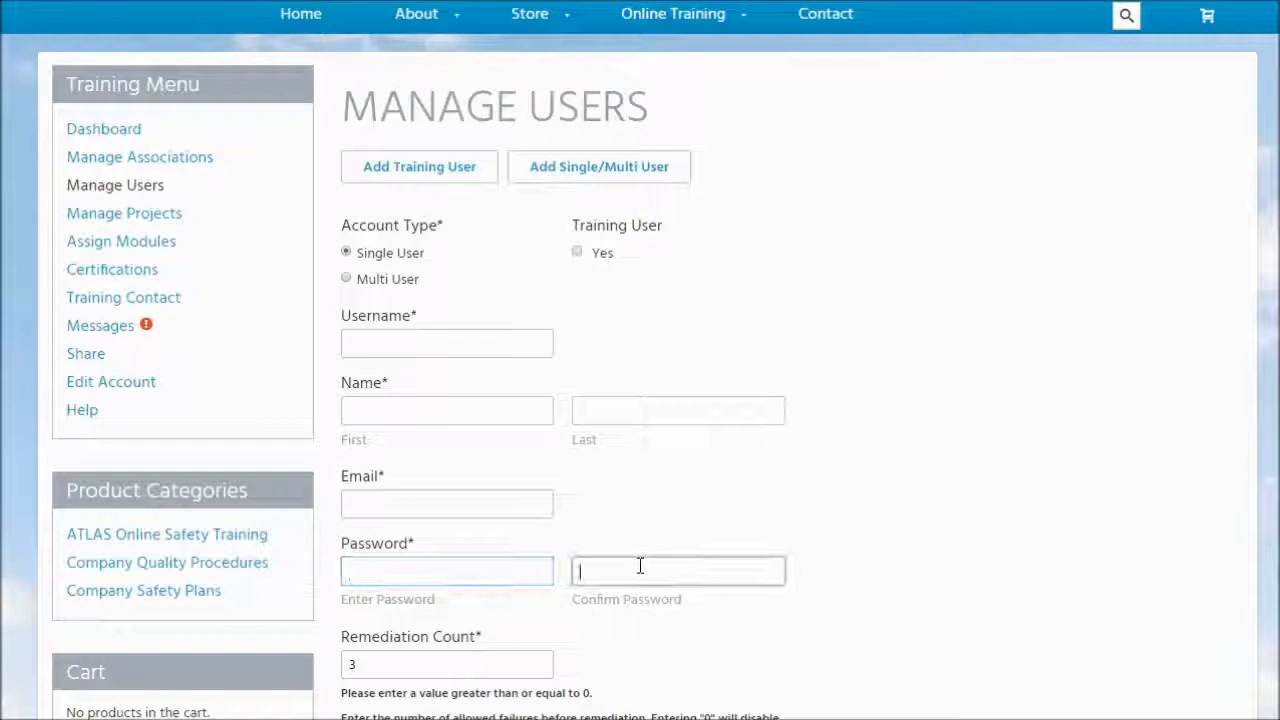
left_click(347, 281)
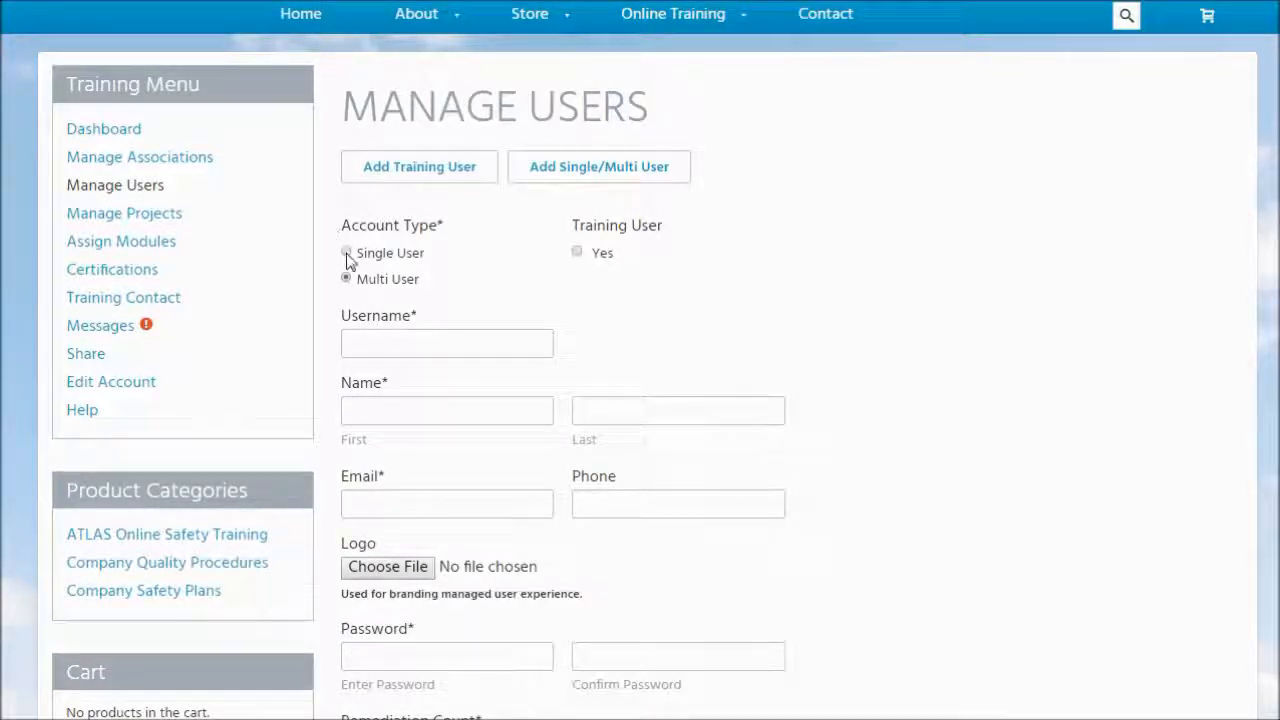
left_click(347, 254)
scroll(417, 423, "down", 4)
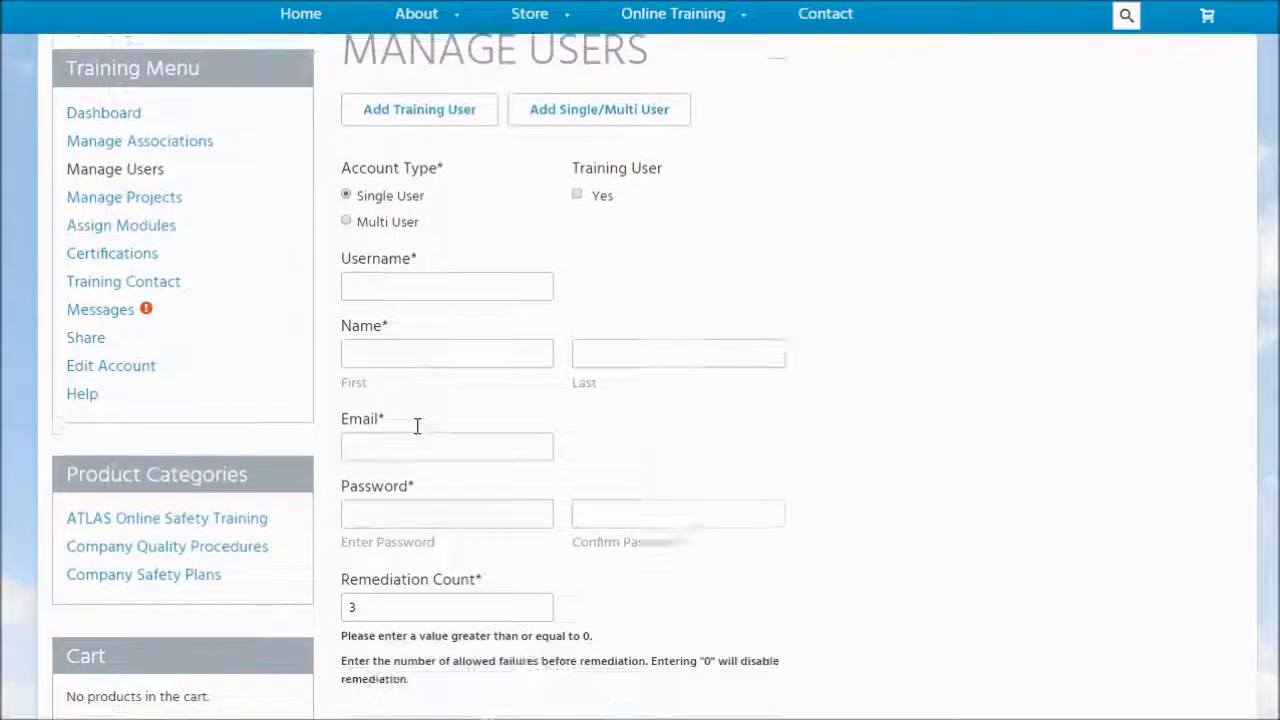
scroll(417, 428, "up", 3)
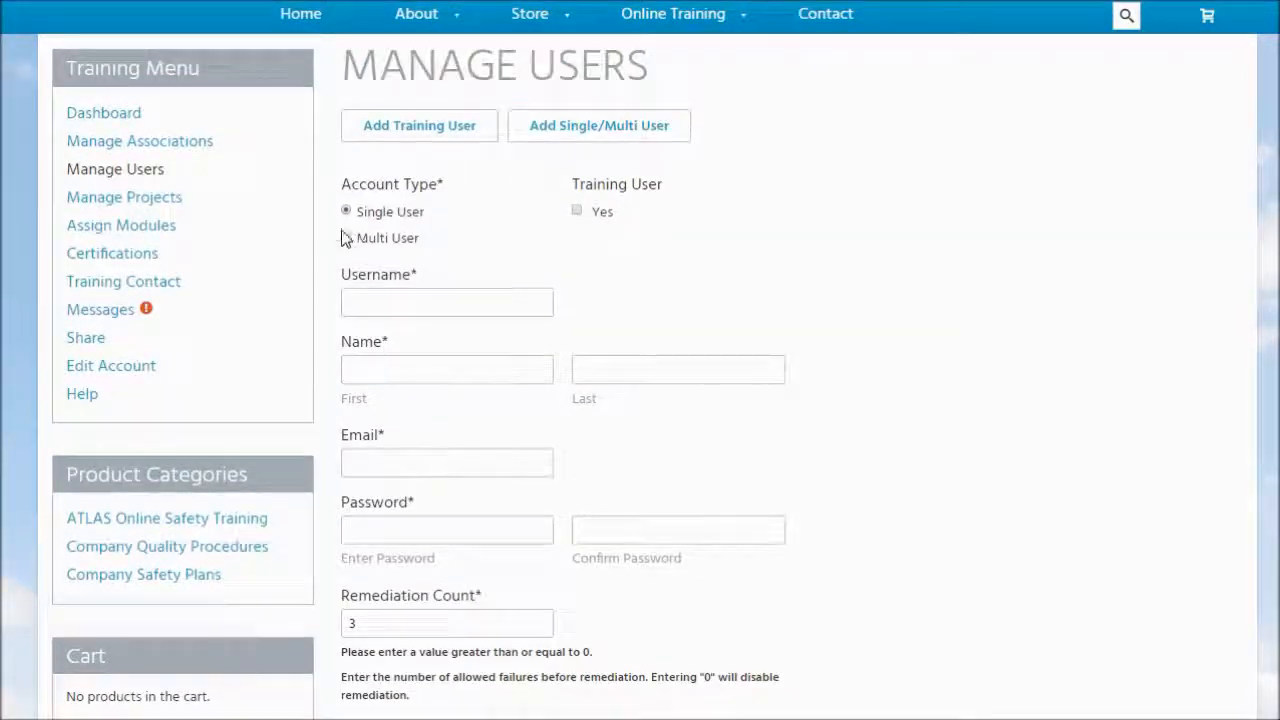
Step: Set the account type to Multi User and open the logo file chooser, closing it without choosing a file
left_click(347, 238)
scroll(410, 420, "down", 2)
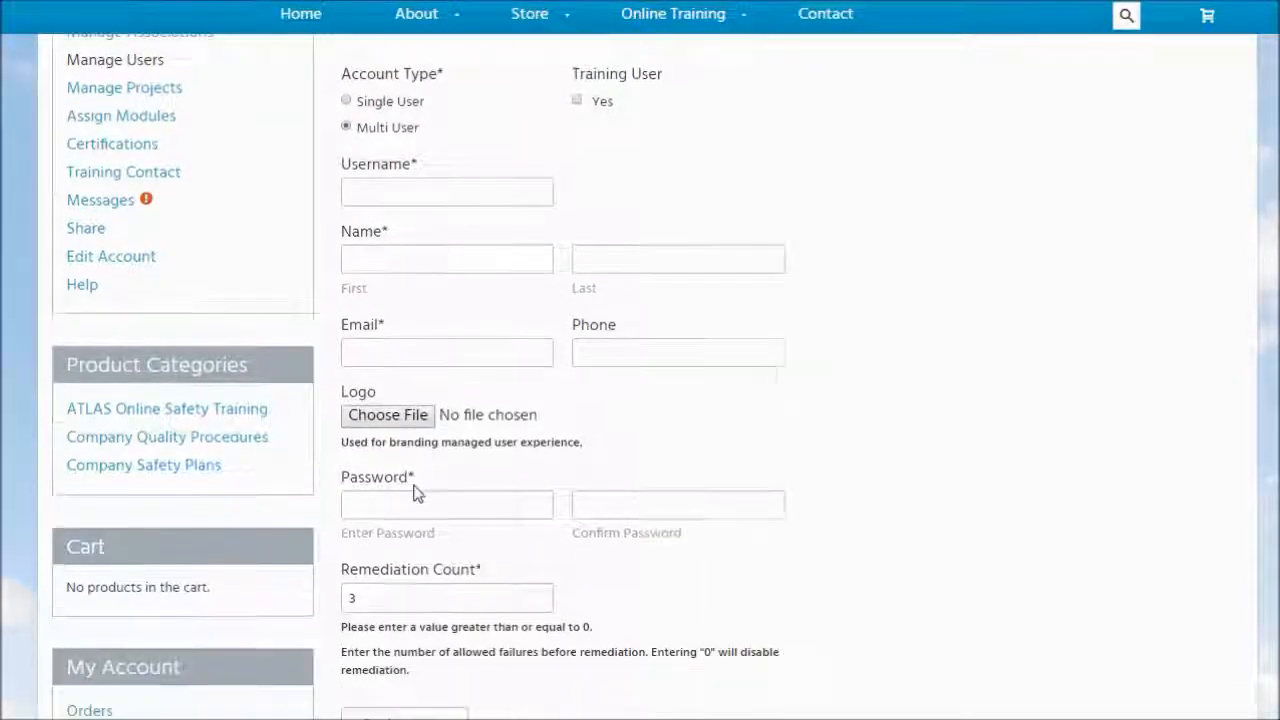
left_click(386, 398)
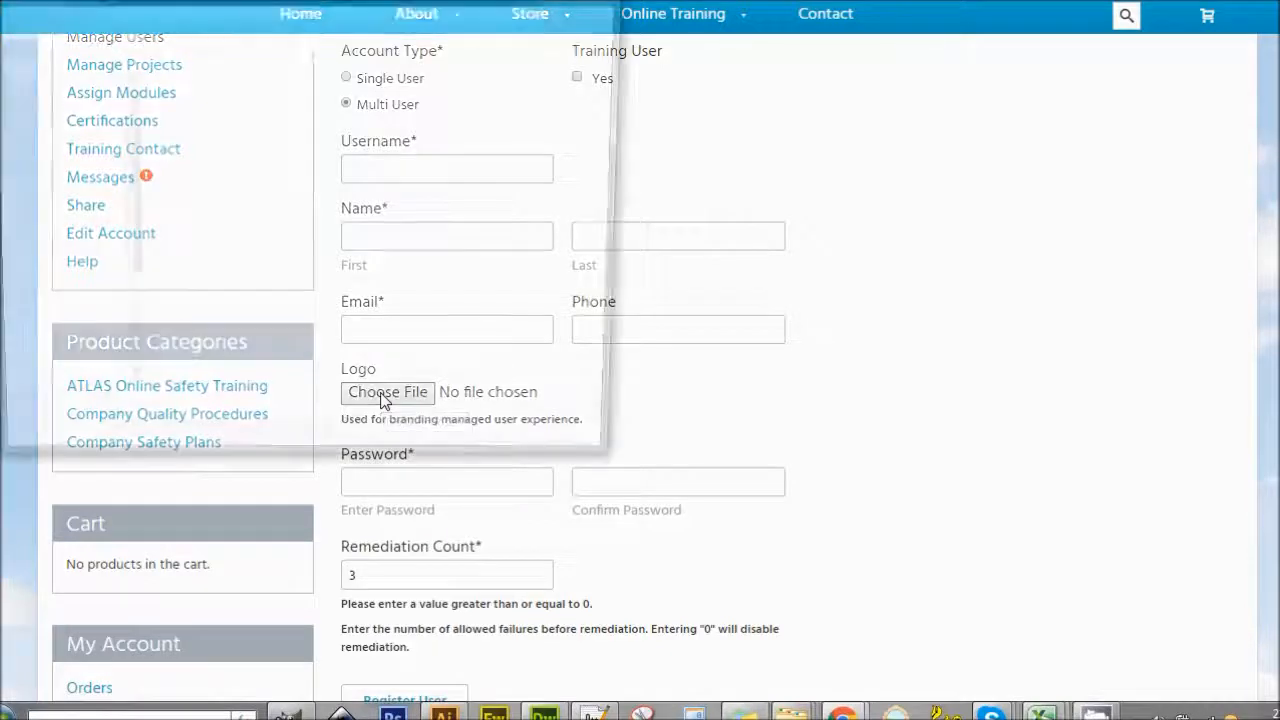
left_click(606, 1)
left_click(379, 564)
scroll(726, 557, "up", 2)
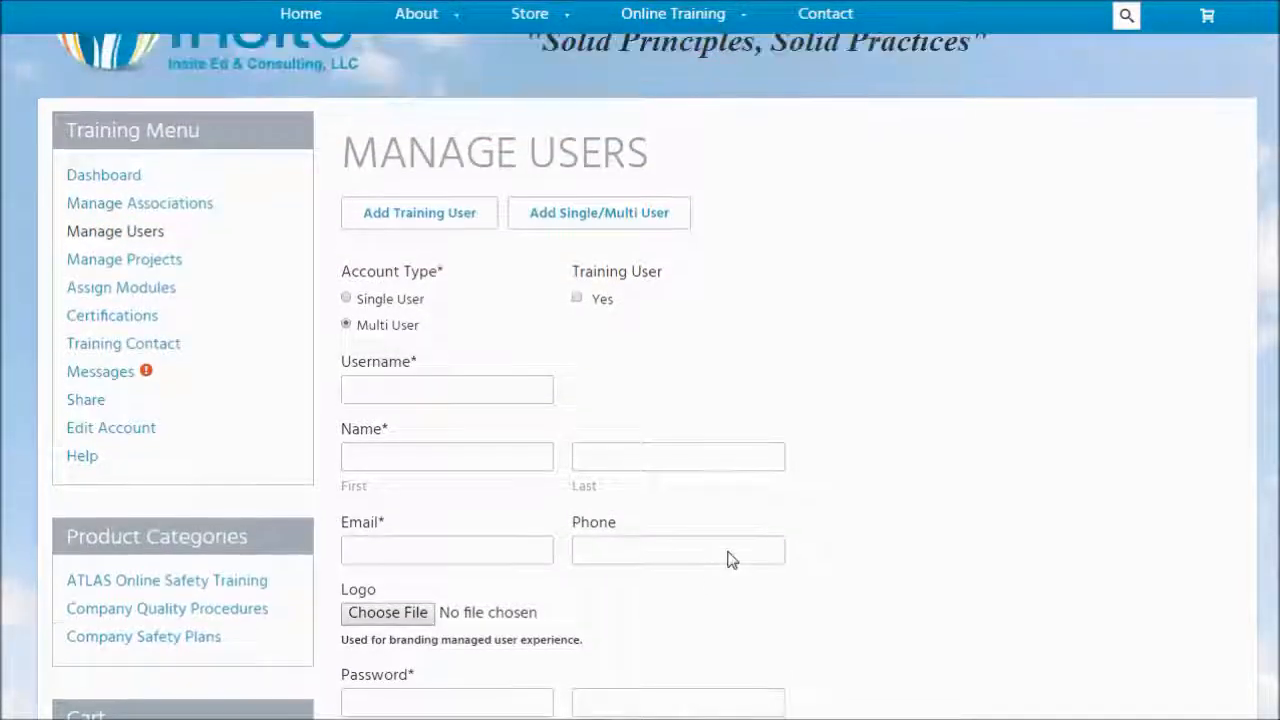
Step: Enable the Training User option for the Multi User account type and disable it again
left_click(673, 416)
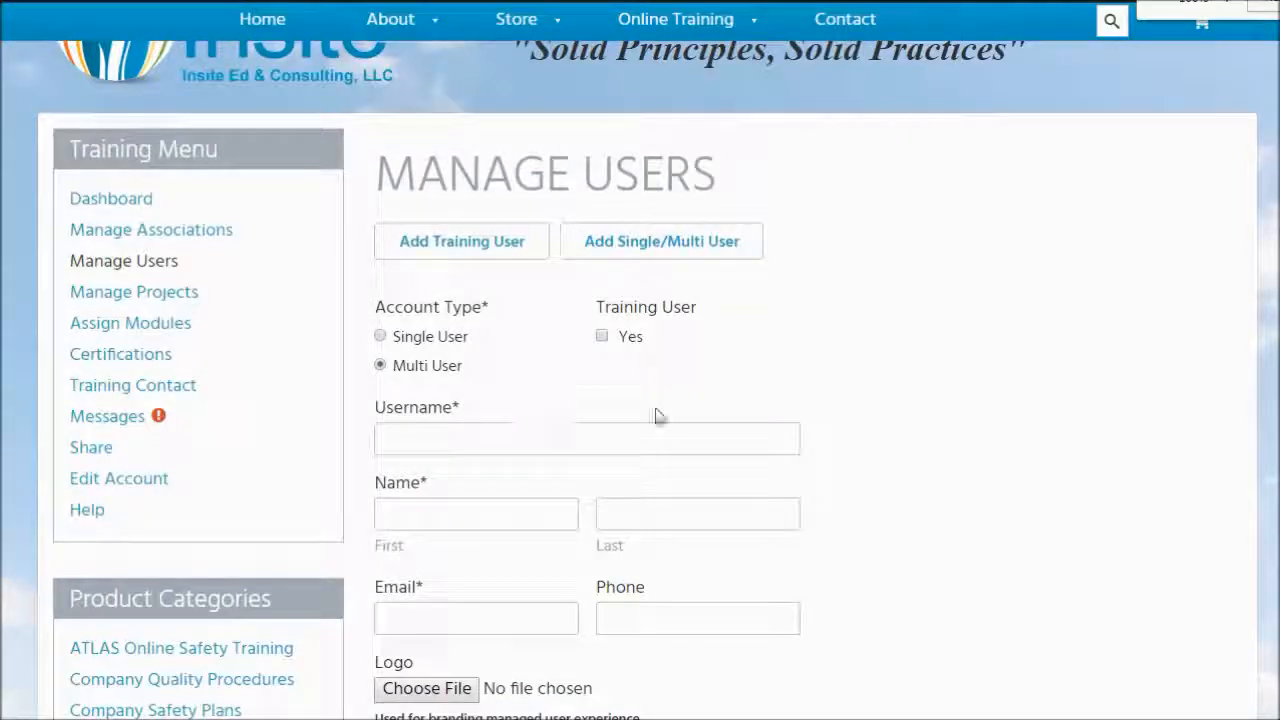
left_click(601, 337)
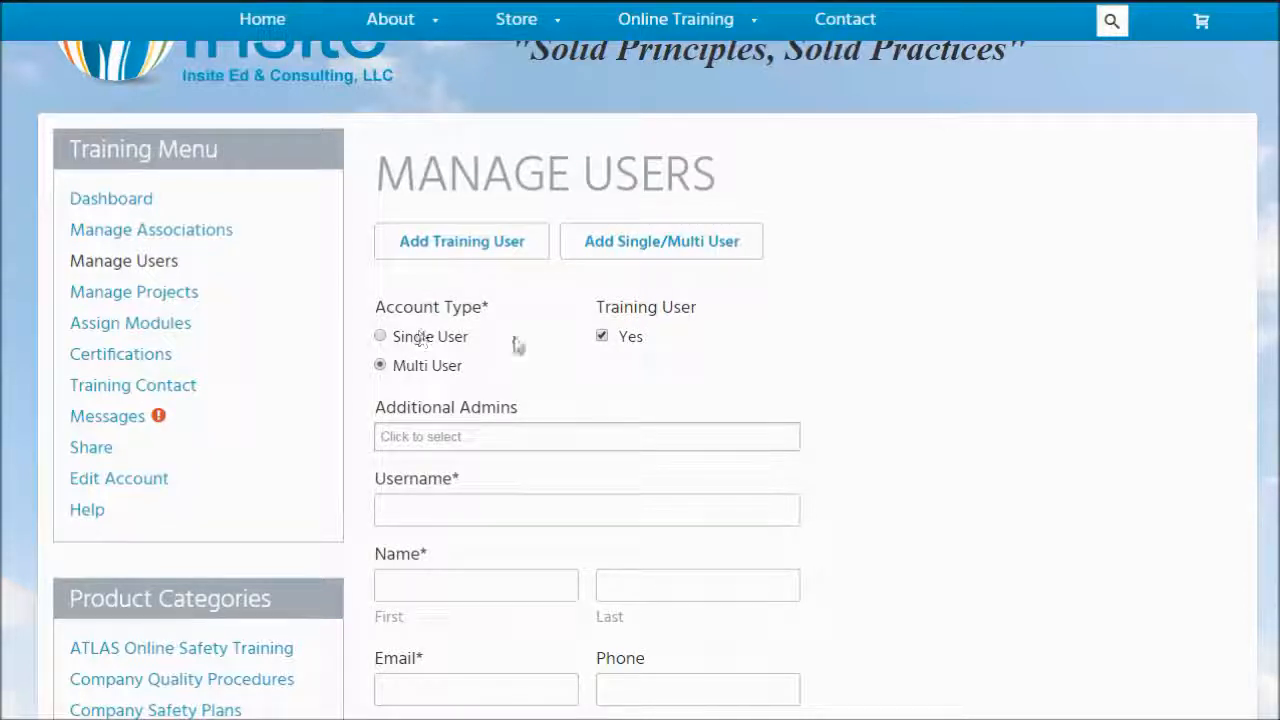
left_click(602, 337)
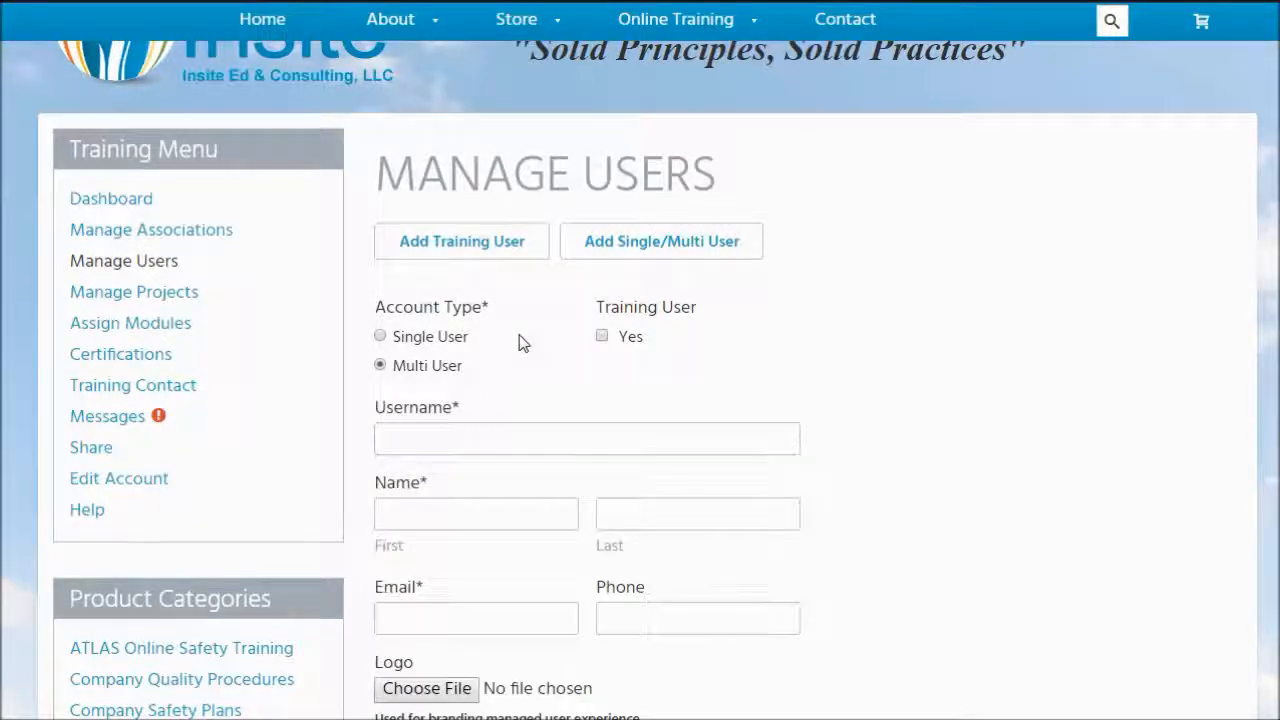
Step: Set the account type to Single User and mark the account as a Training User
left_click(381, 337)
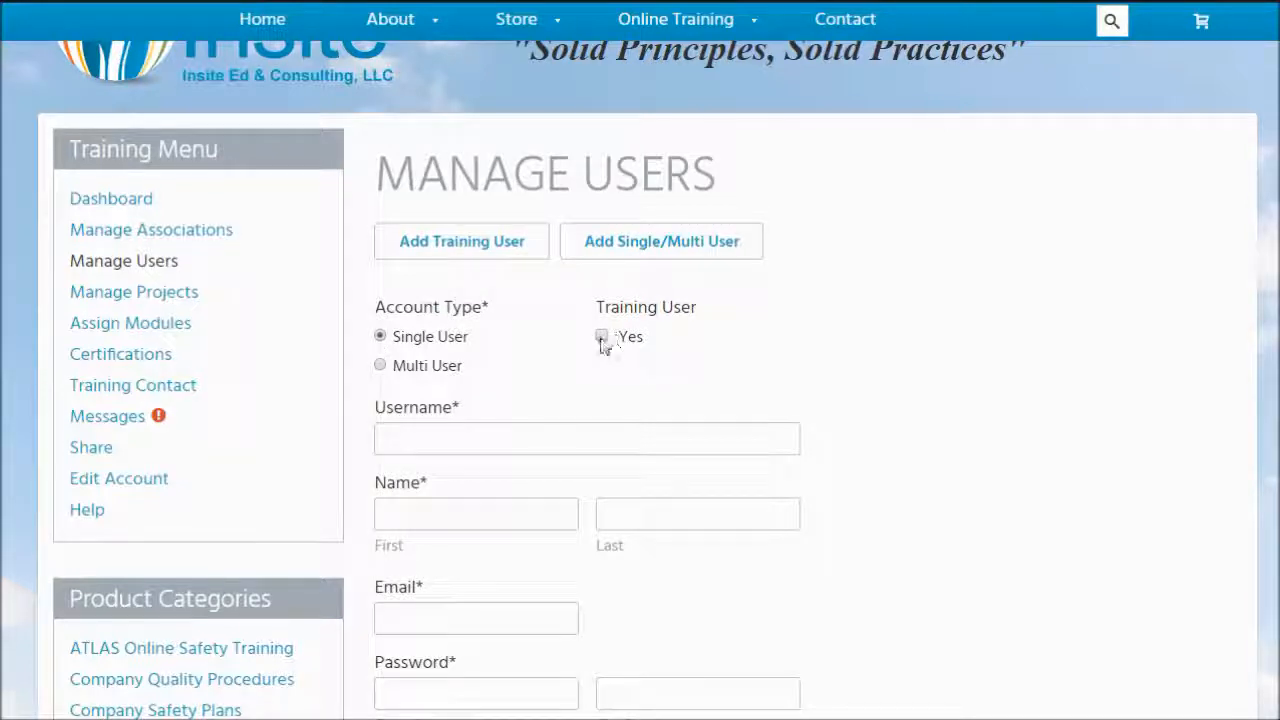
left_click(602, 337)
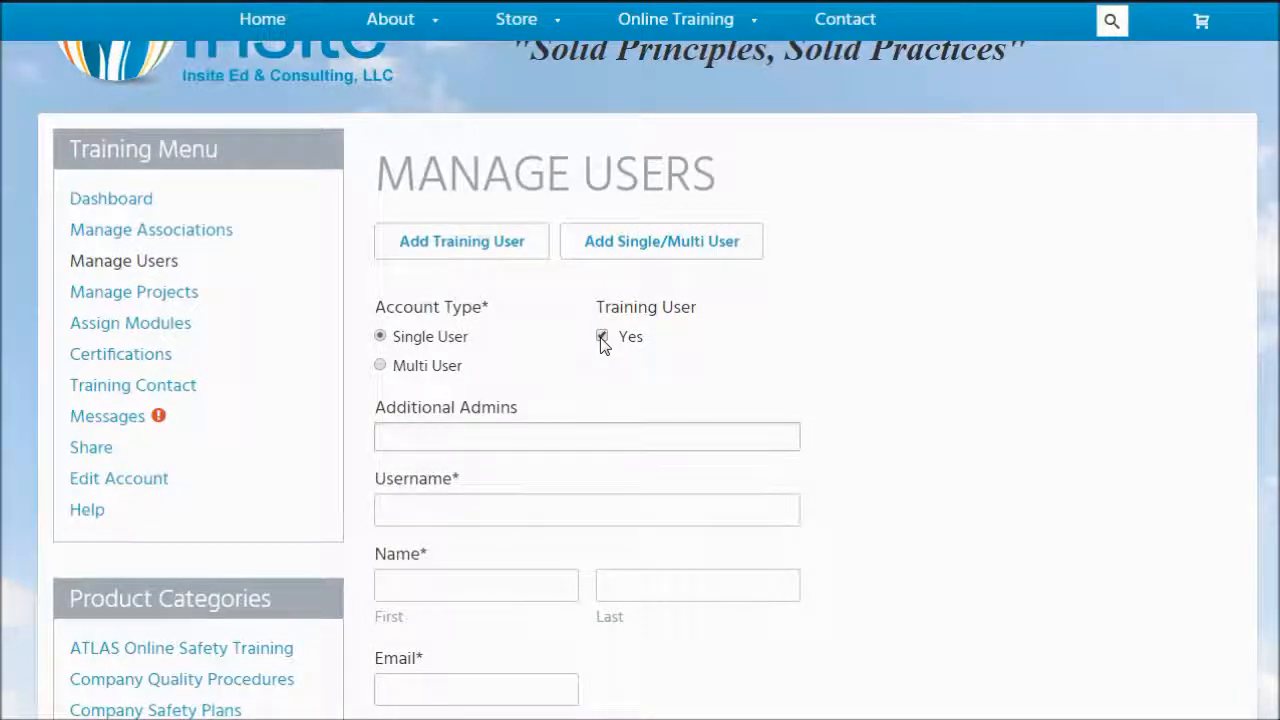
Step: Search the Additional Admins field by name, add the matching person and remove them again
scroll(826, 368, "down", 4)
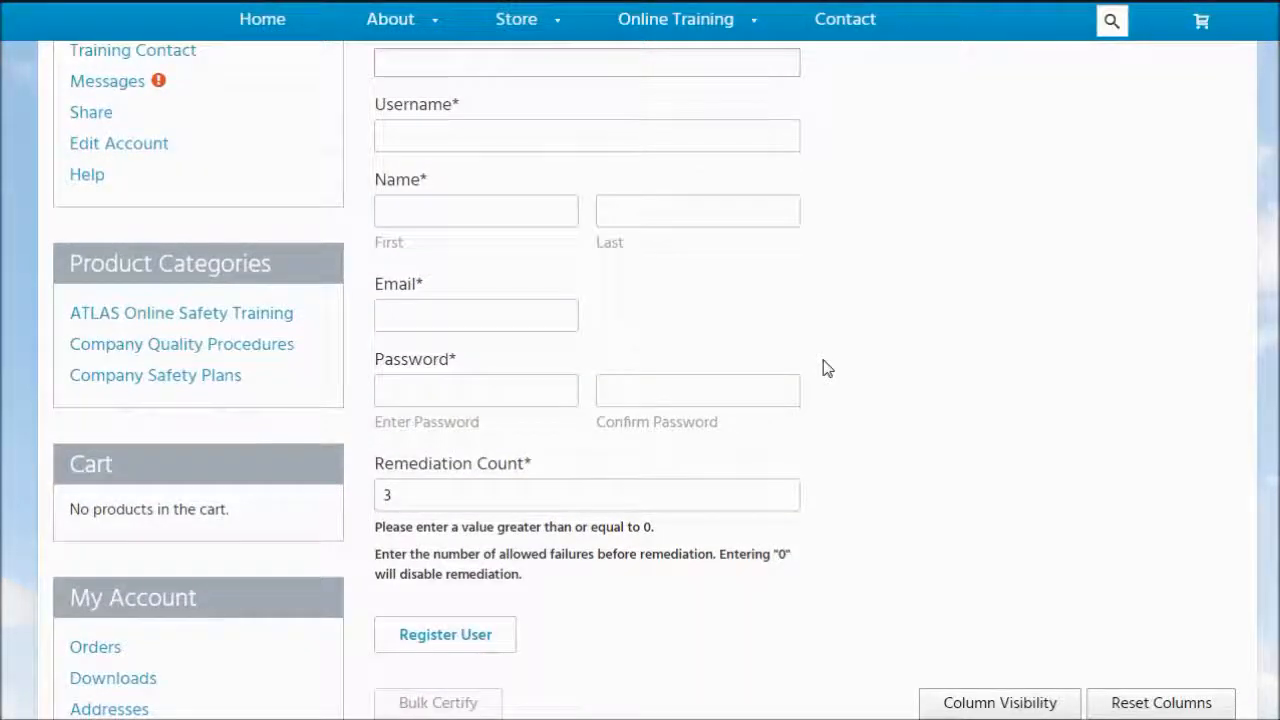
scroll(826, 366, "up", 4)
left_click(486, 405)
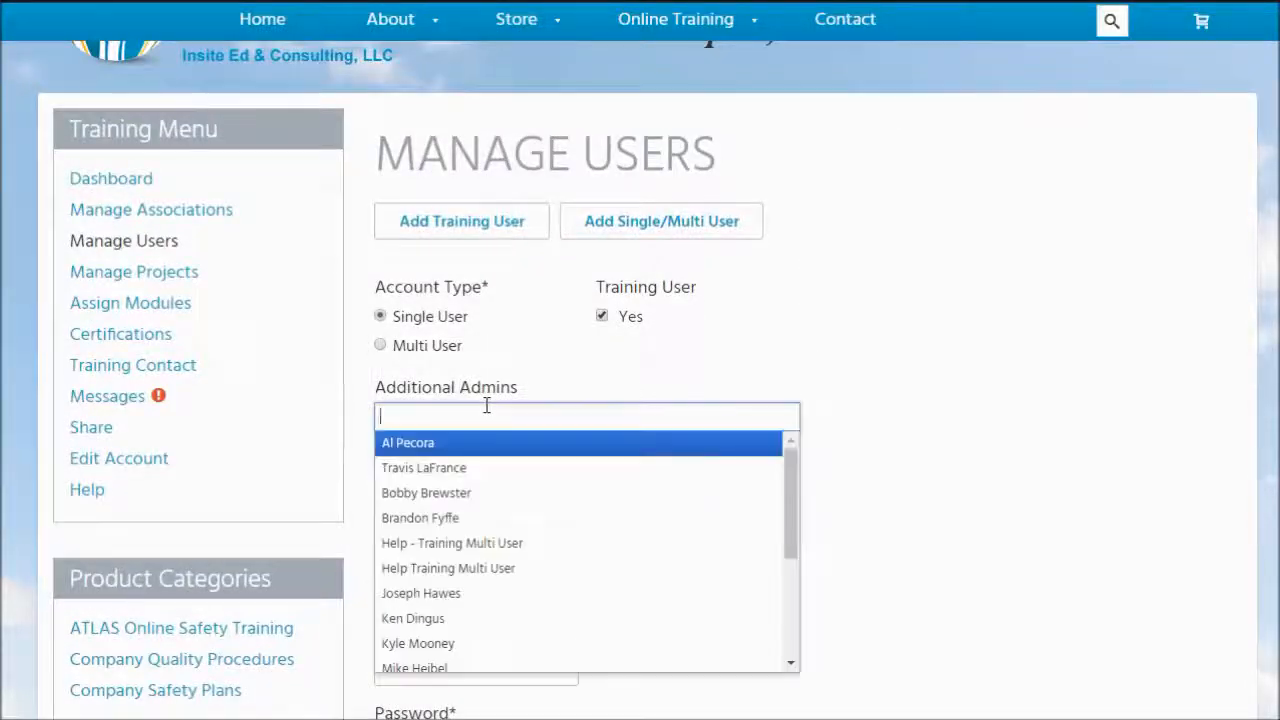
type("Ton")
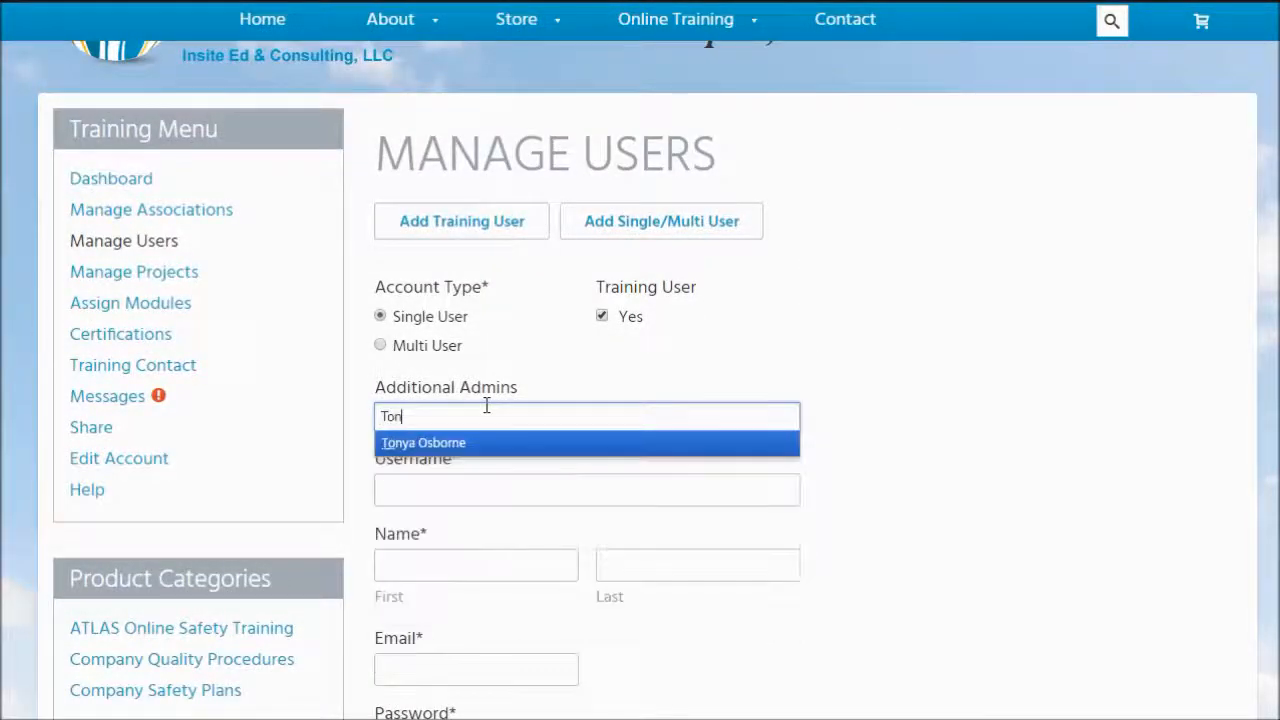
left_click(452, 445)
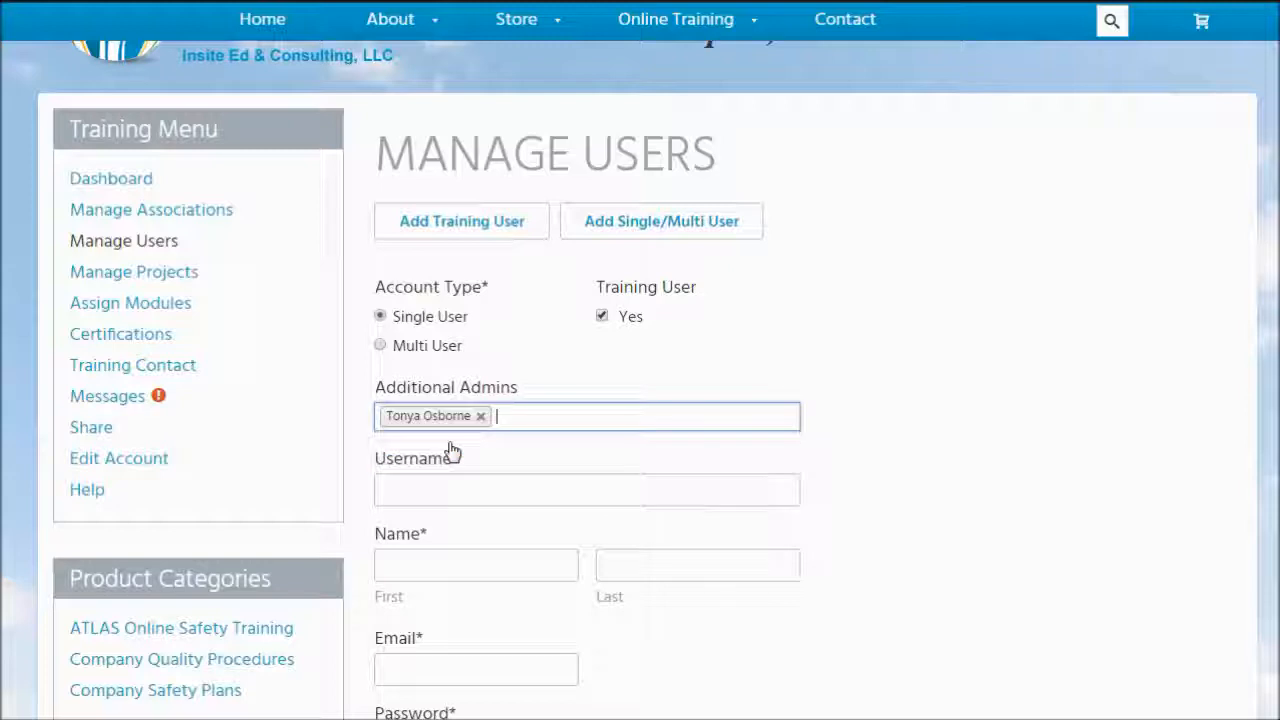
left_click(478, 420)
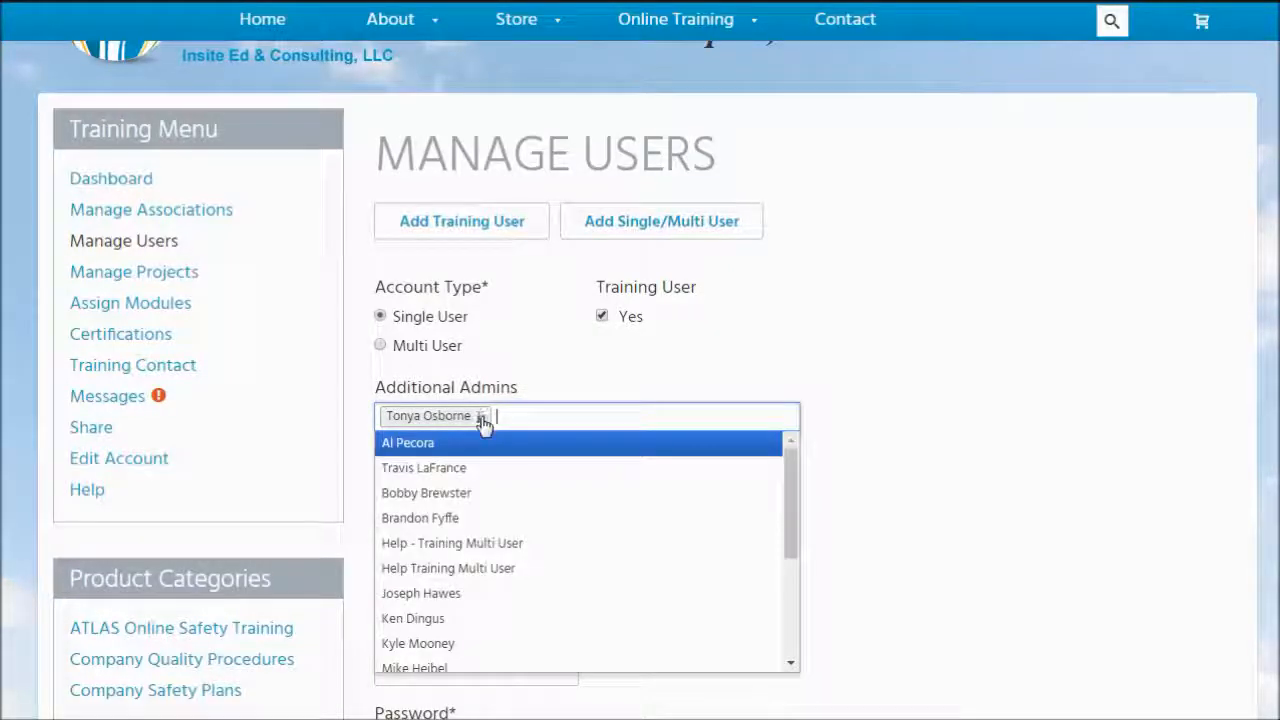
left_click(479, 417)
Step: Close the Single/Multi User registration form without registering and open the Add Training User form
scroll(790, 237, "down", 4)
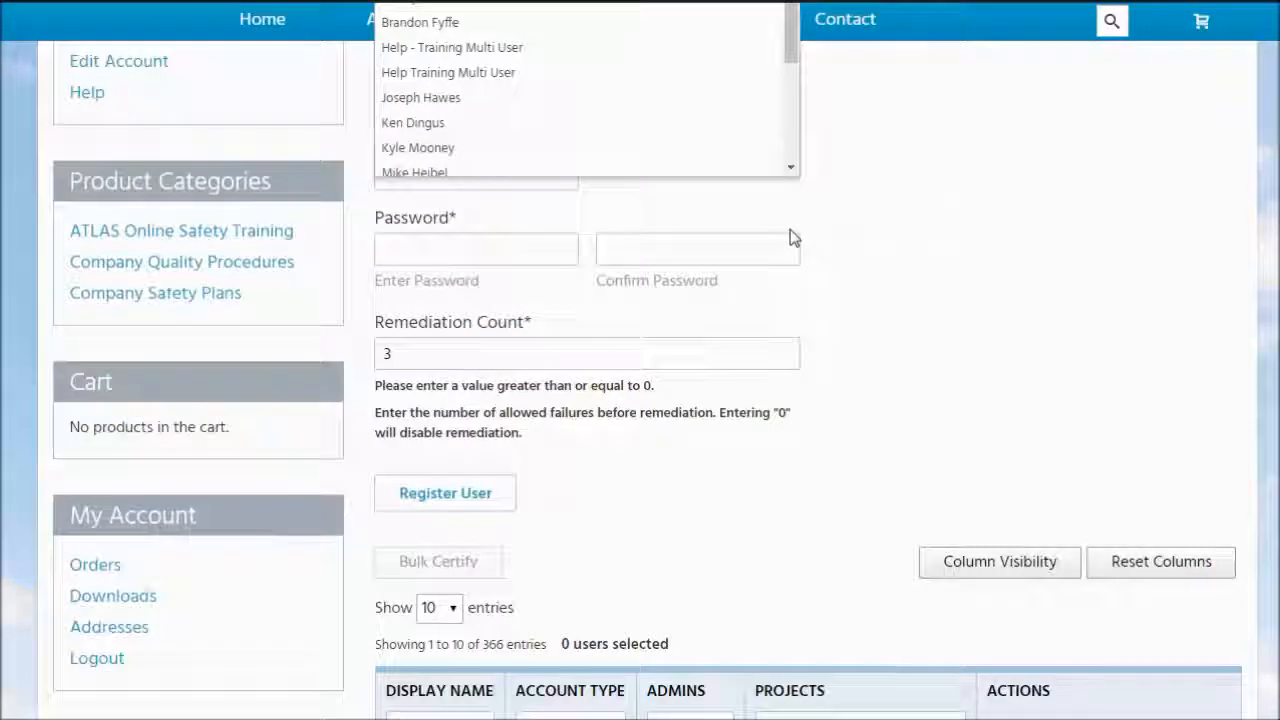
left_click(435, 445)
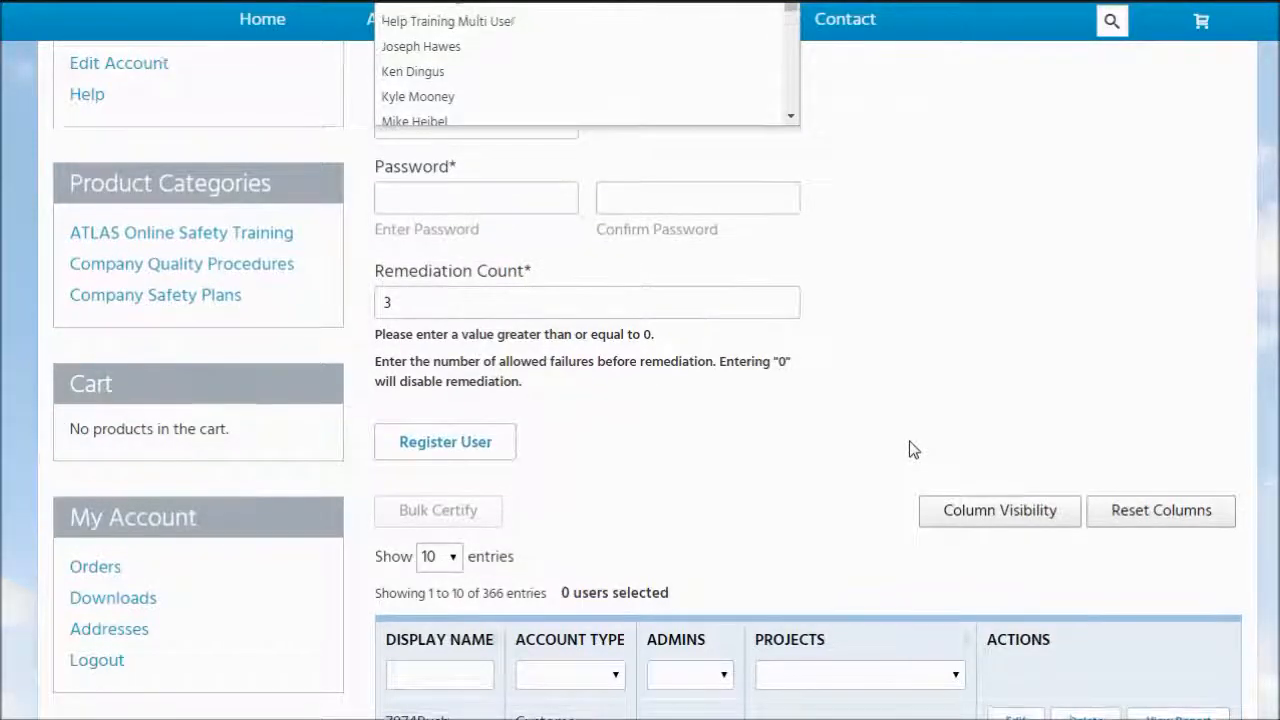
scroll(908, 449, "up", 5)
left_click(677, 161)
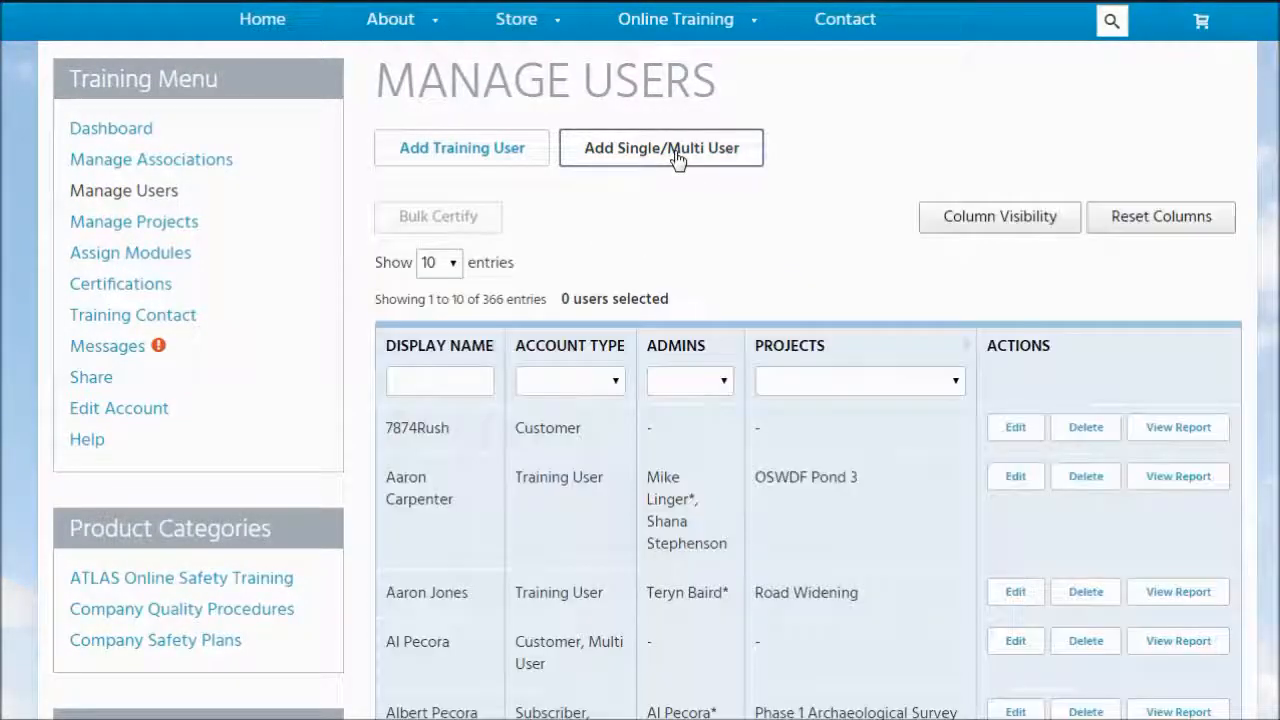
left_click(635, 160)
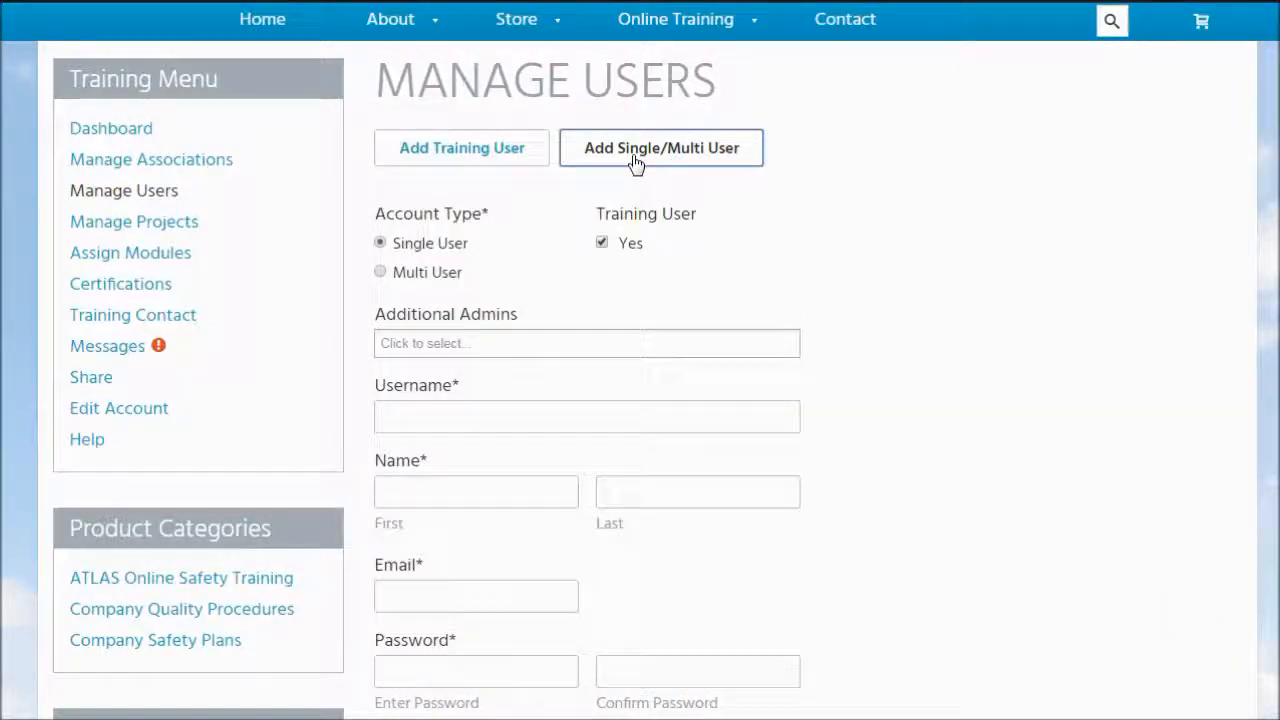
left_click(635, 160)
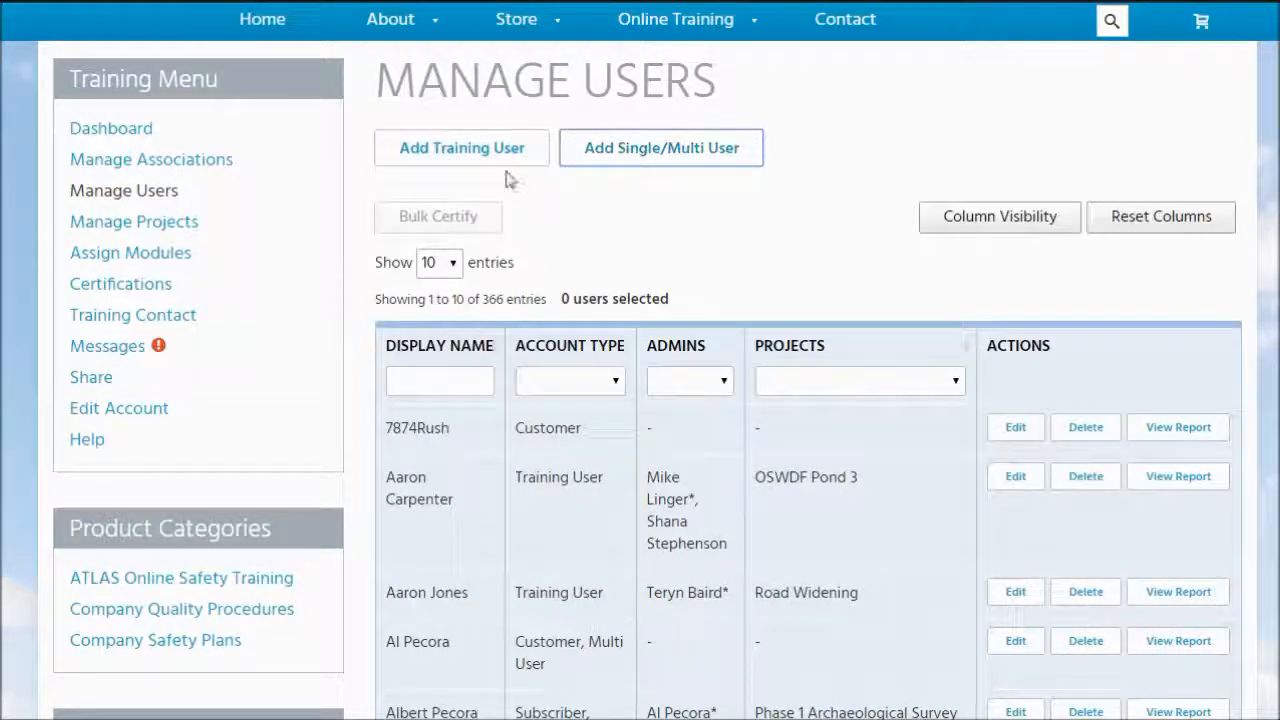
left_click(455, 160)
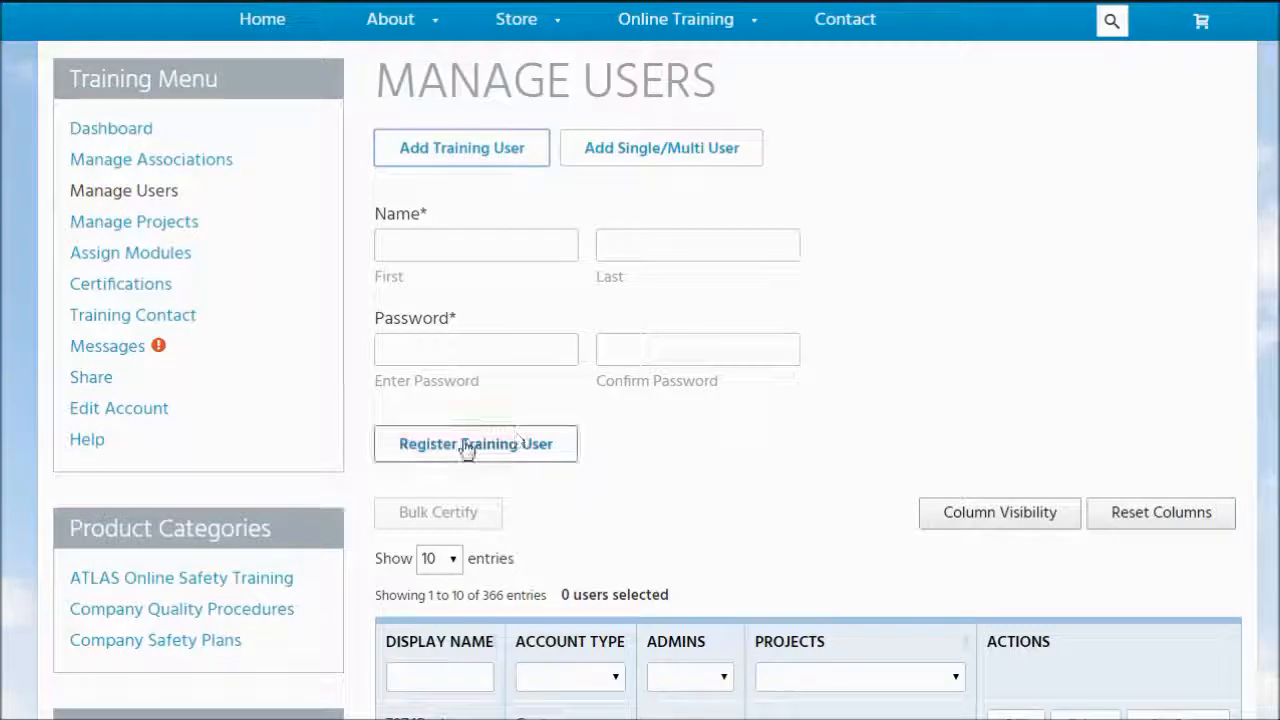
Step: Go to the Manage Projects page and clear the project name filter
left_click(184, 238)
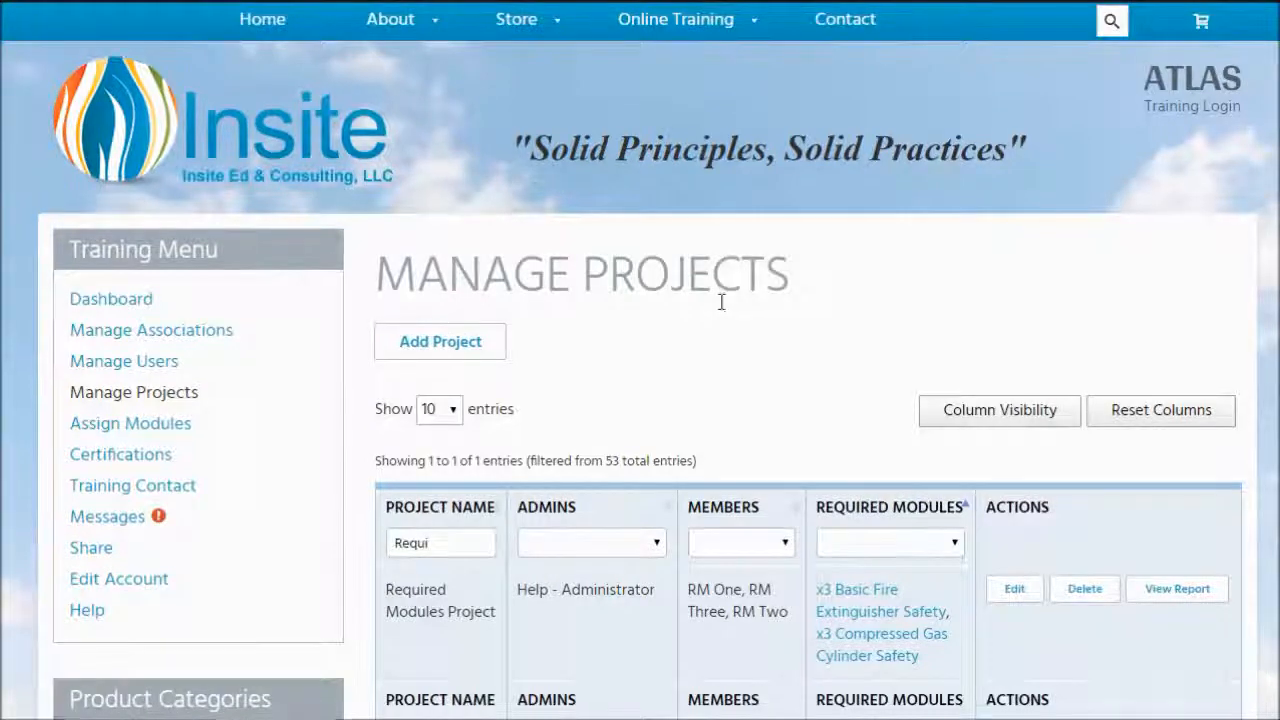
scroll(721, 302, "down", 1)
left_click_drag(446, 449, 363, 453)
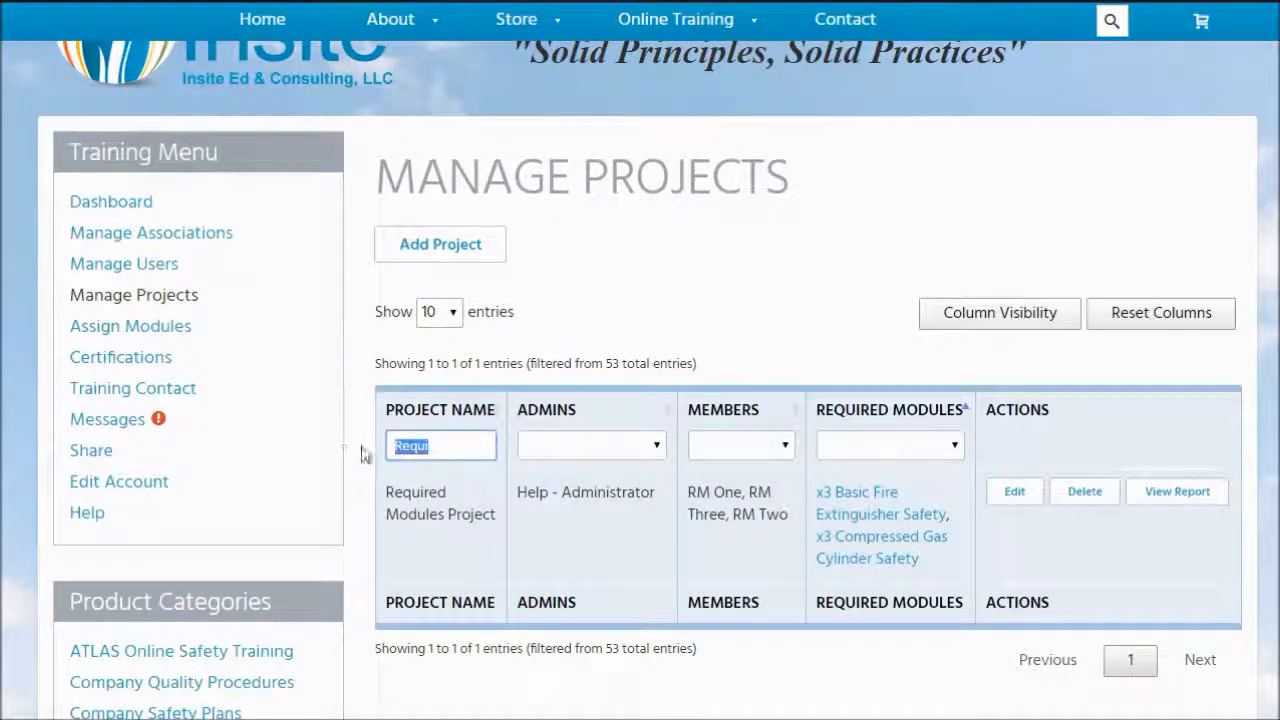
key("BackSpace")
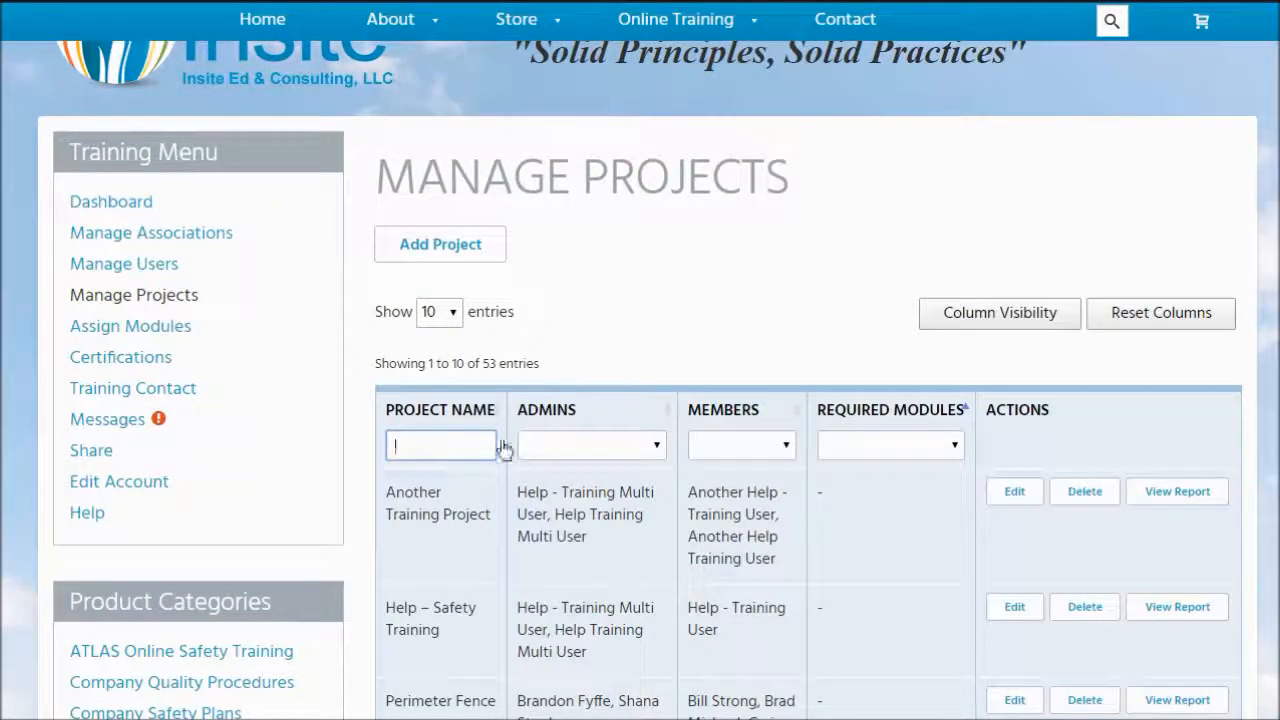
Step: Check the members assigned to Another Training Project and open that project for editing
scroll(480, 430, "down", 2)
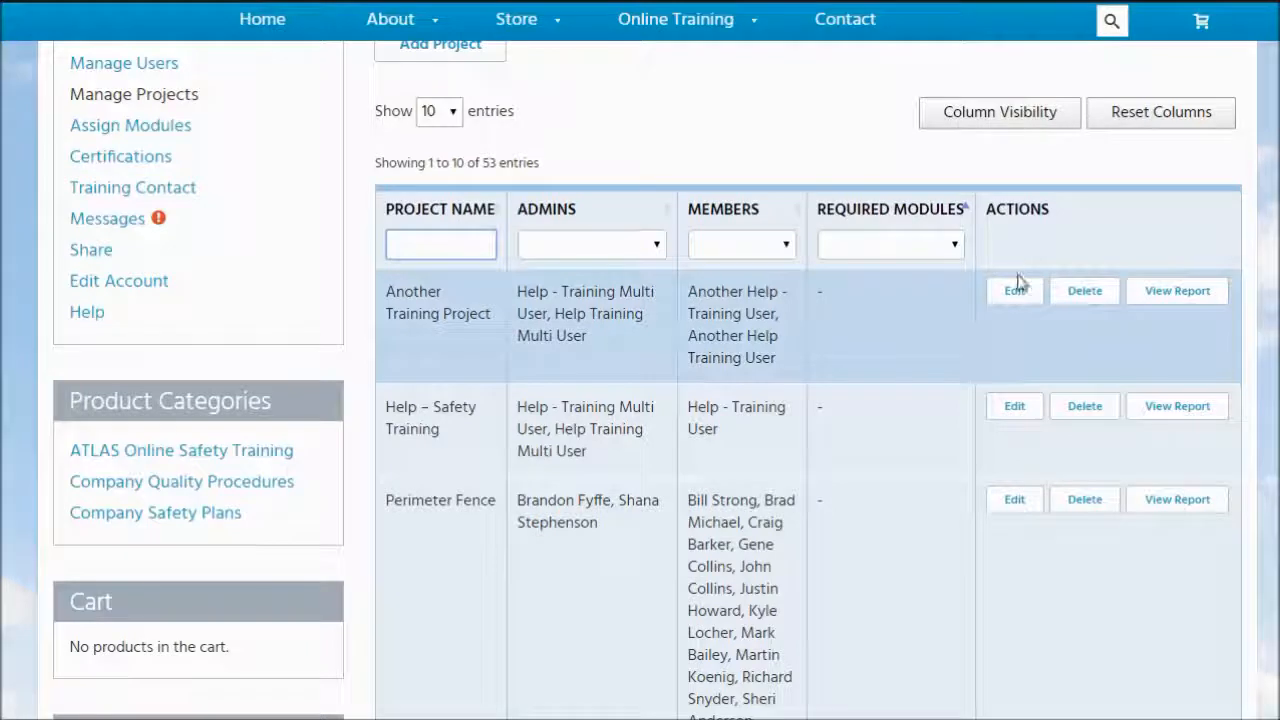
left_click_drag(678, 295, 776, 380)
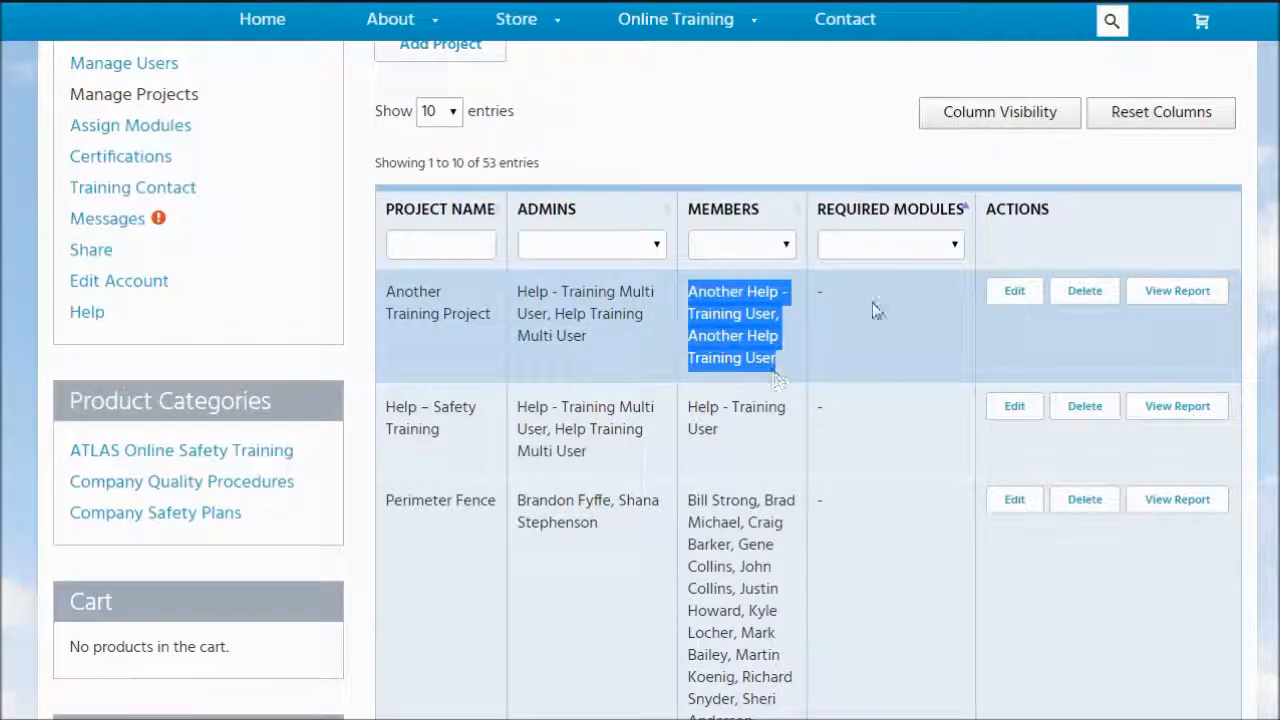
left_click(1014, 291)
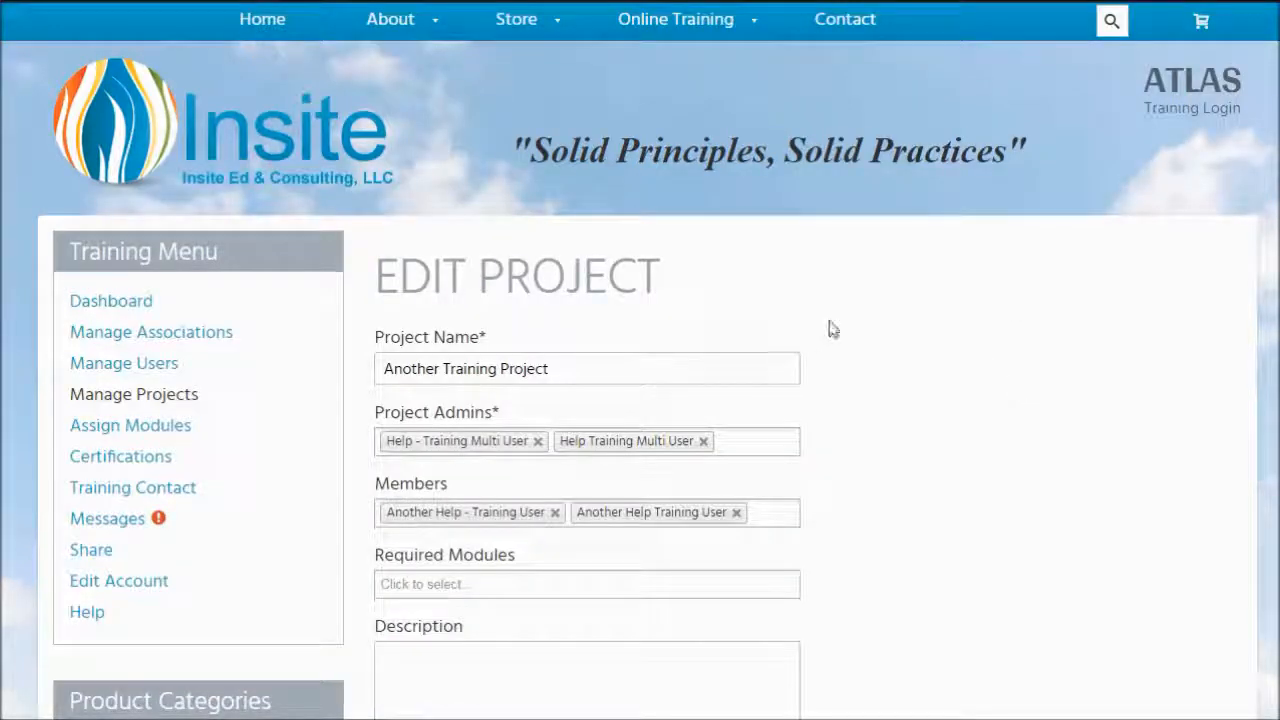
scroll(828, 331, "down", 1)
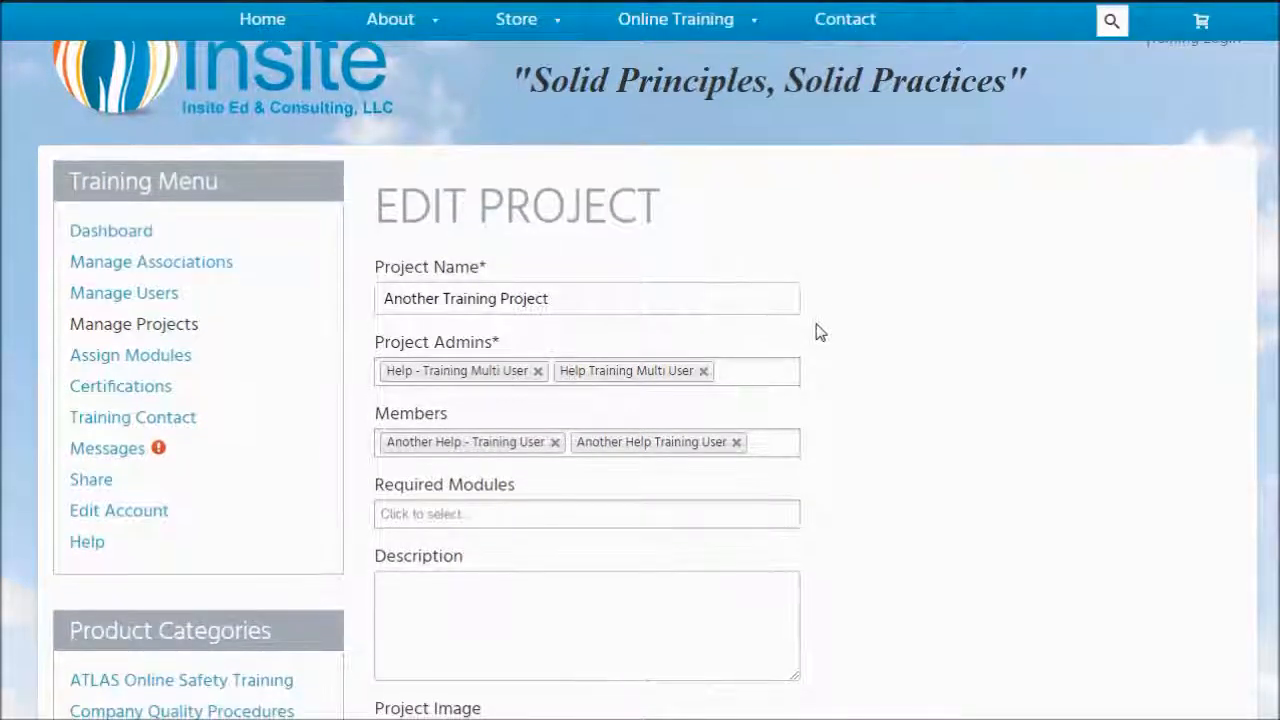
scroll(820, 332, "down", 2)
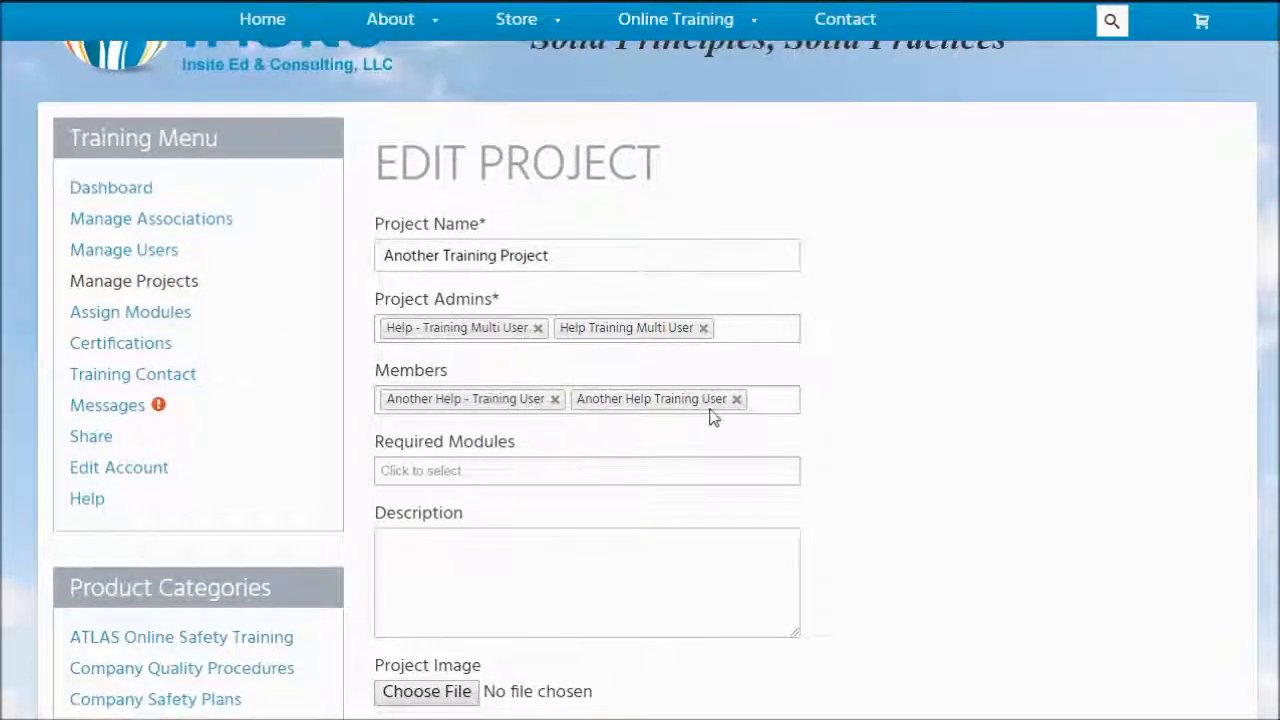
Step: Add Basic Fire Extinguisher Safety and Compressed Gas Cylinder Safety as the project's required modules
left_click(510, 473)
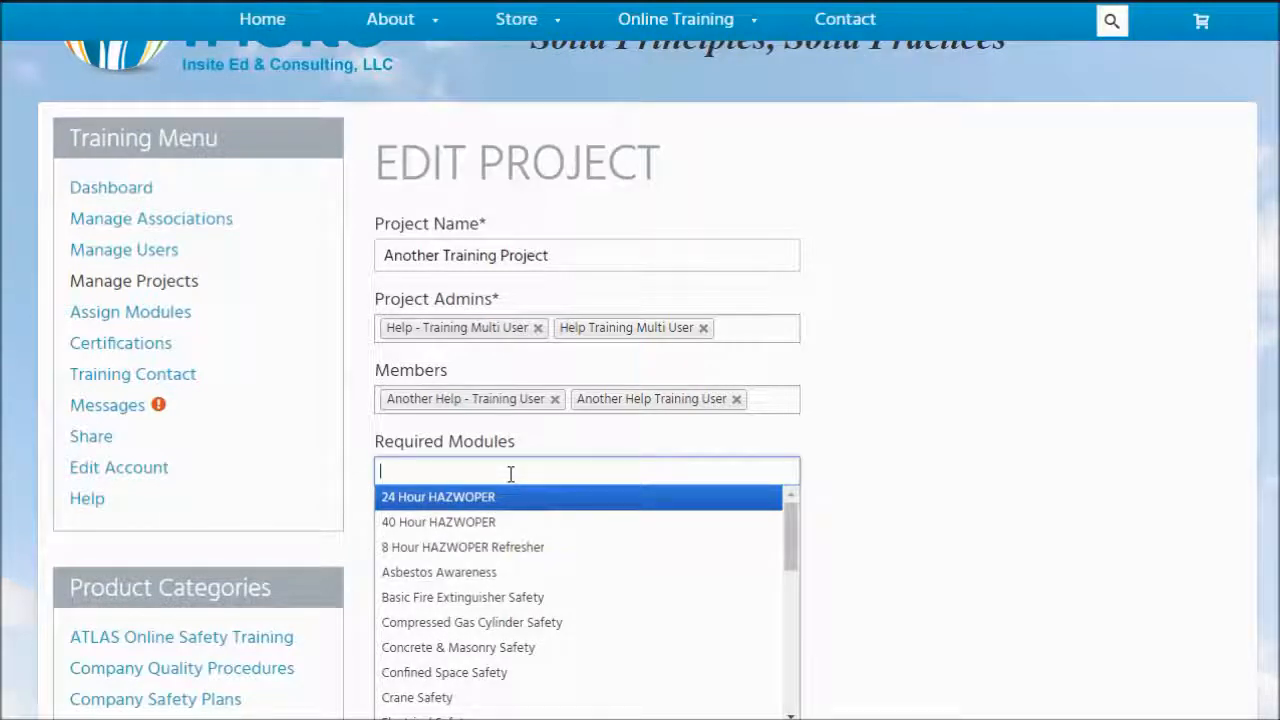
left_click(500, 598)
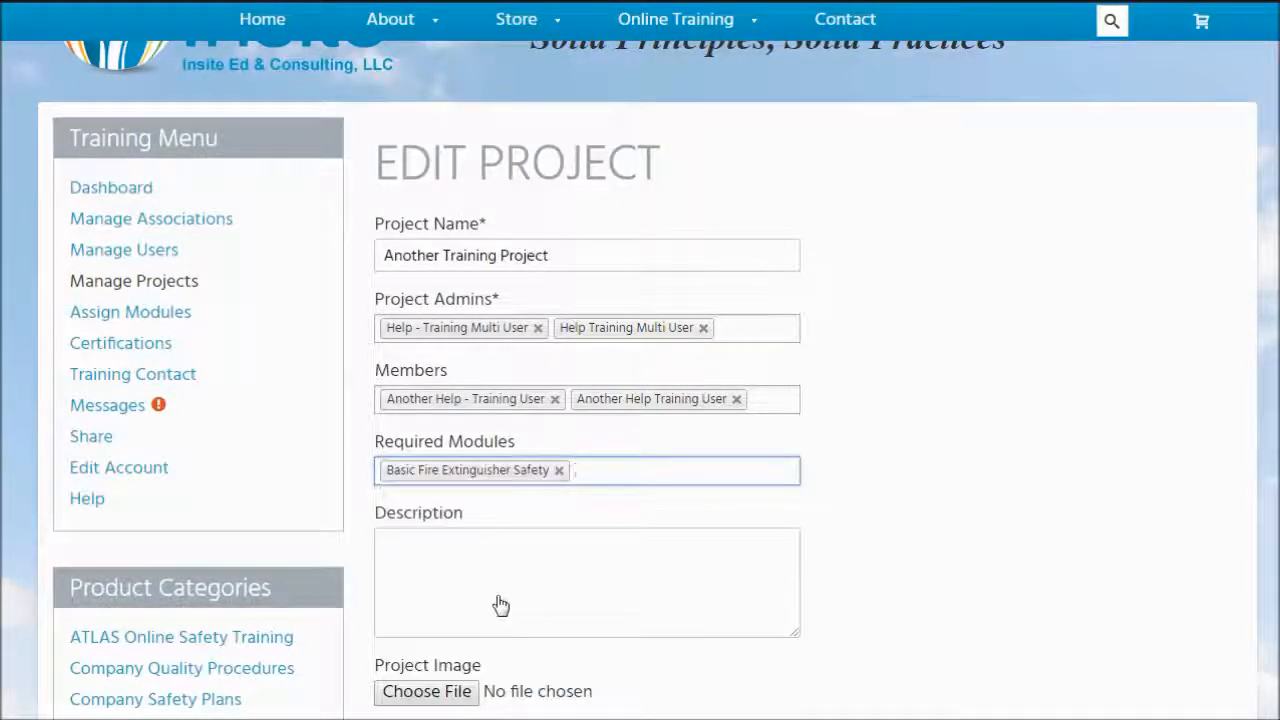
left_click(603, 470)
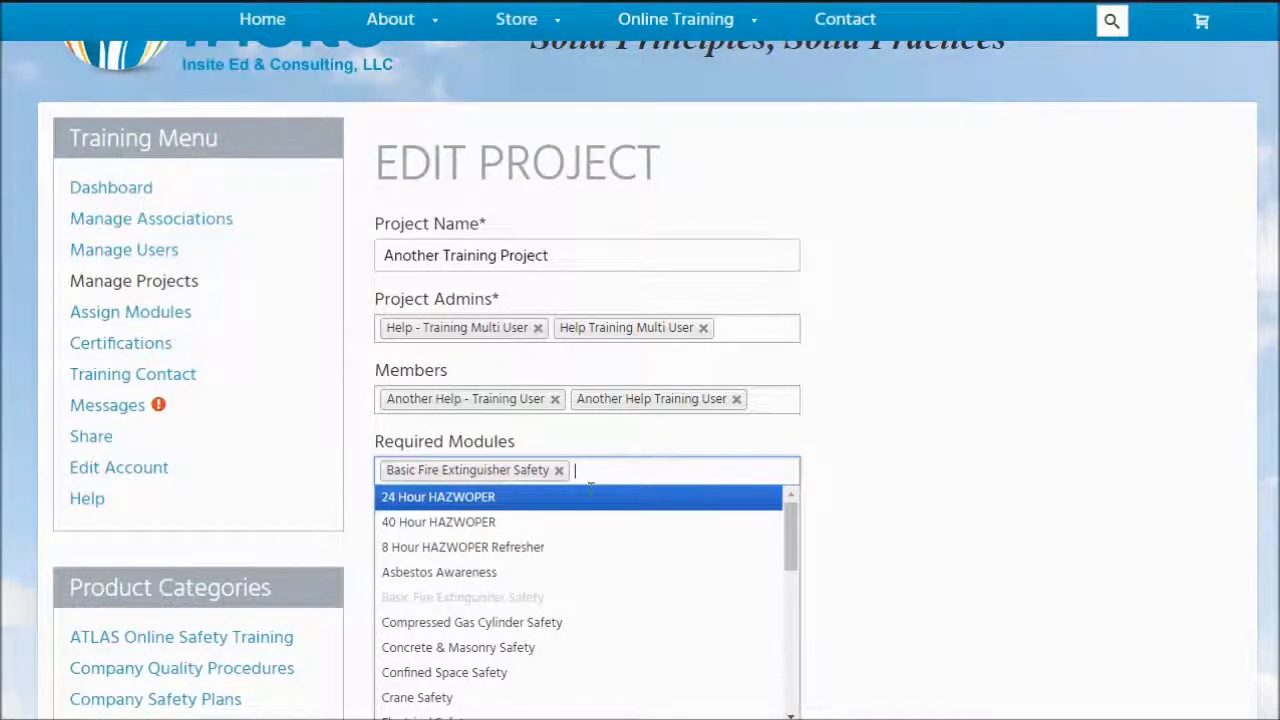
scroll(600, 469, "down", 1)
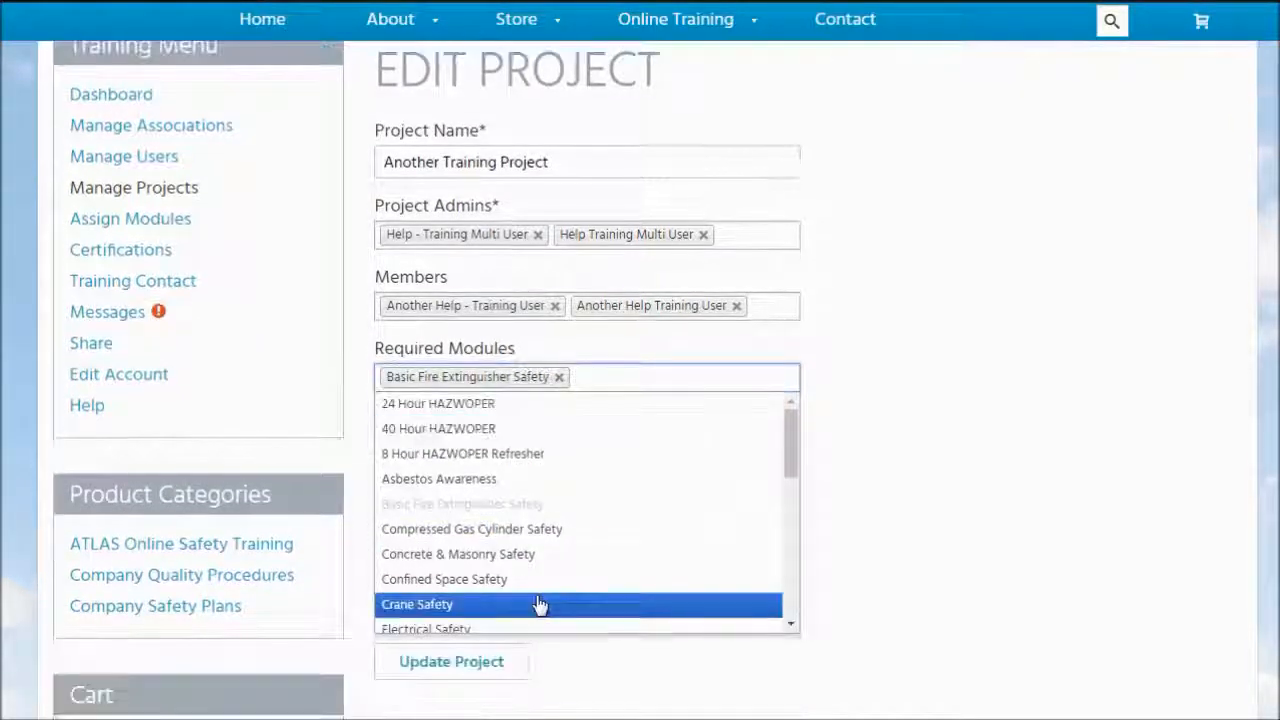
left_click(551, 532)
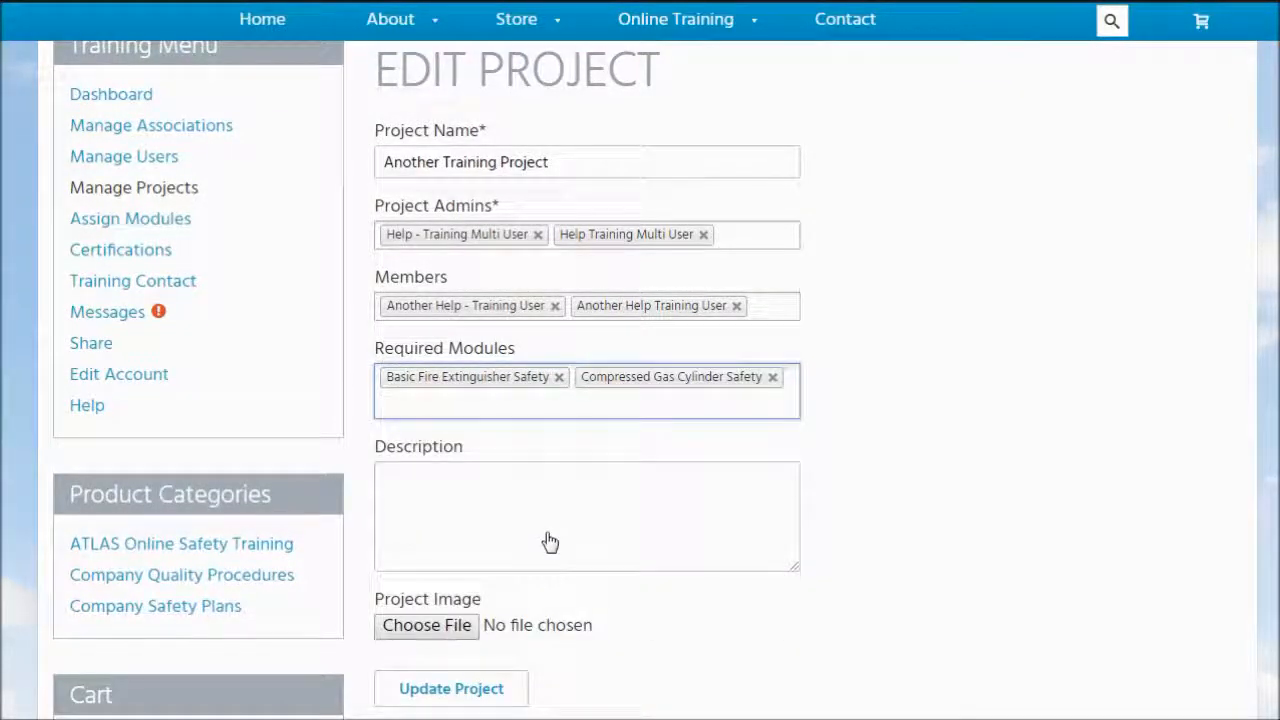
Step: Add Confined Space Safety to the required modules and remove it again
left_click(537, 403)
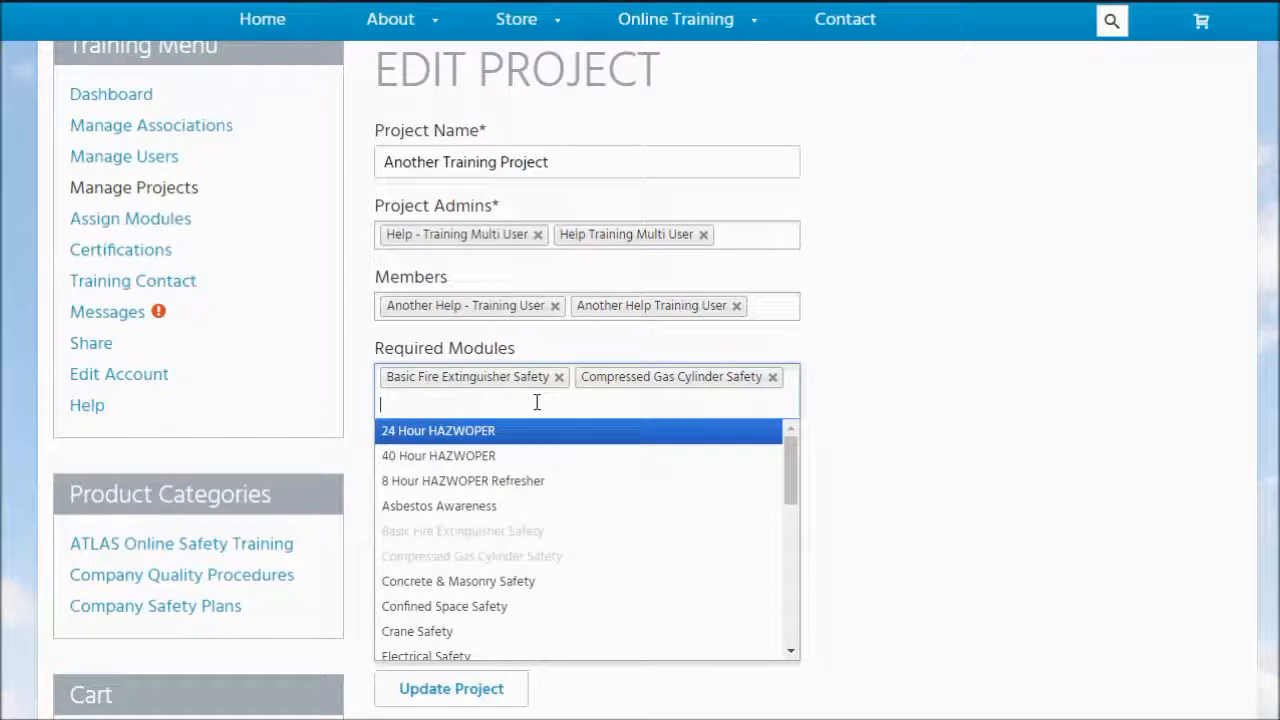
left_click(472, 608)
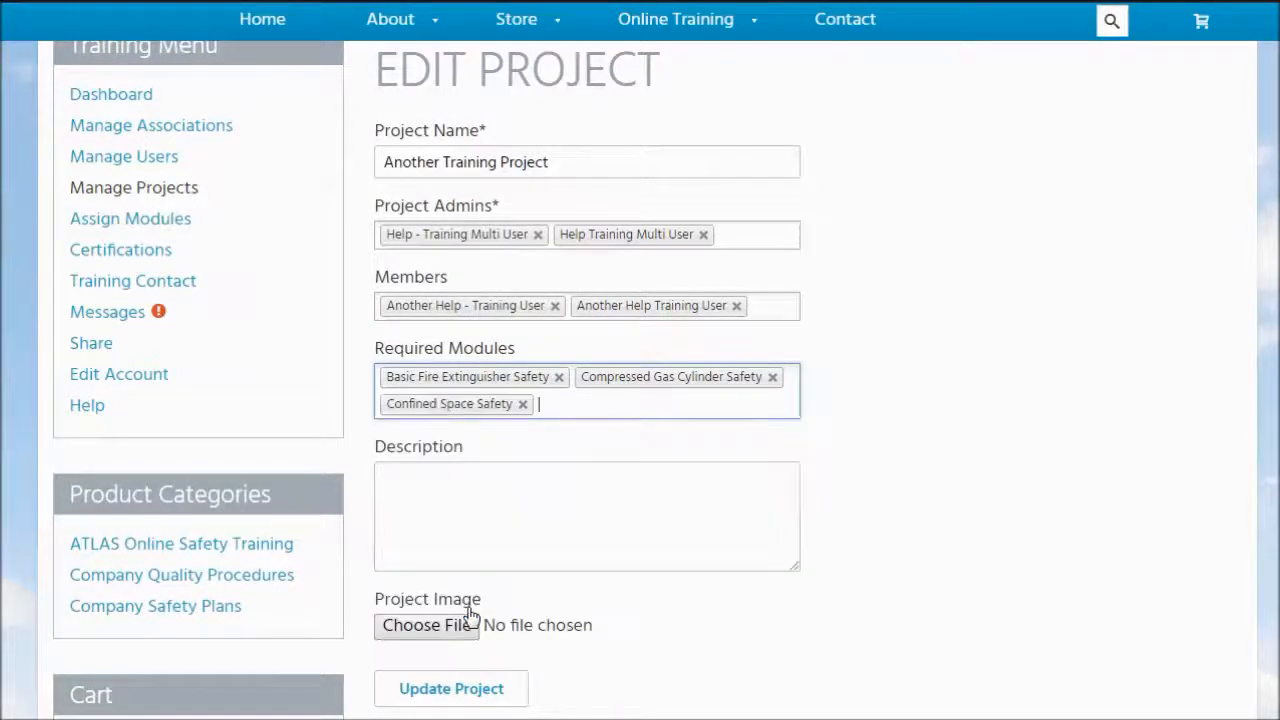
left_click(522, 404)
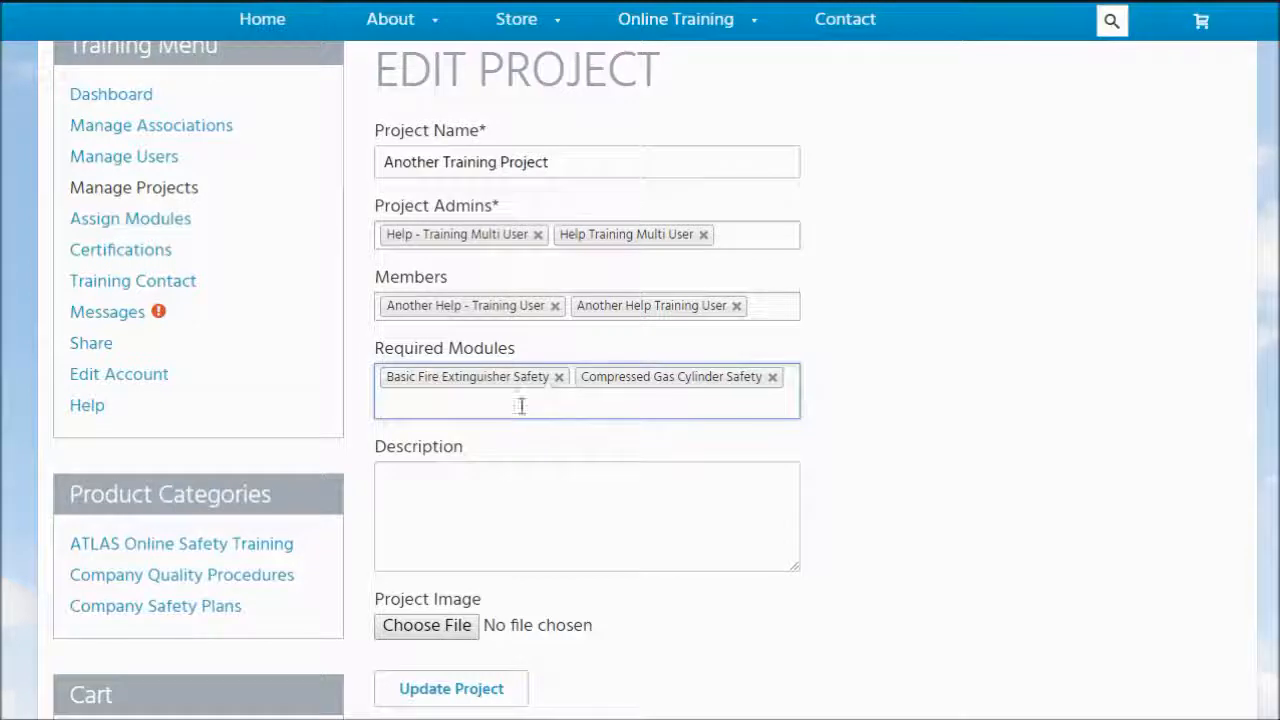
Step: Update Another Training Project with its required modules and open the form for adding a new project
left_click(436, 698)
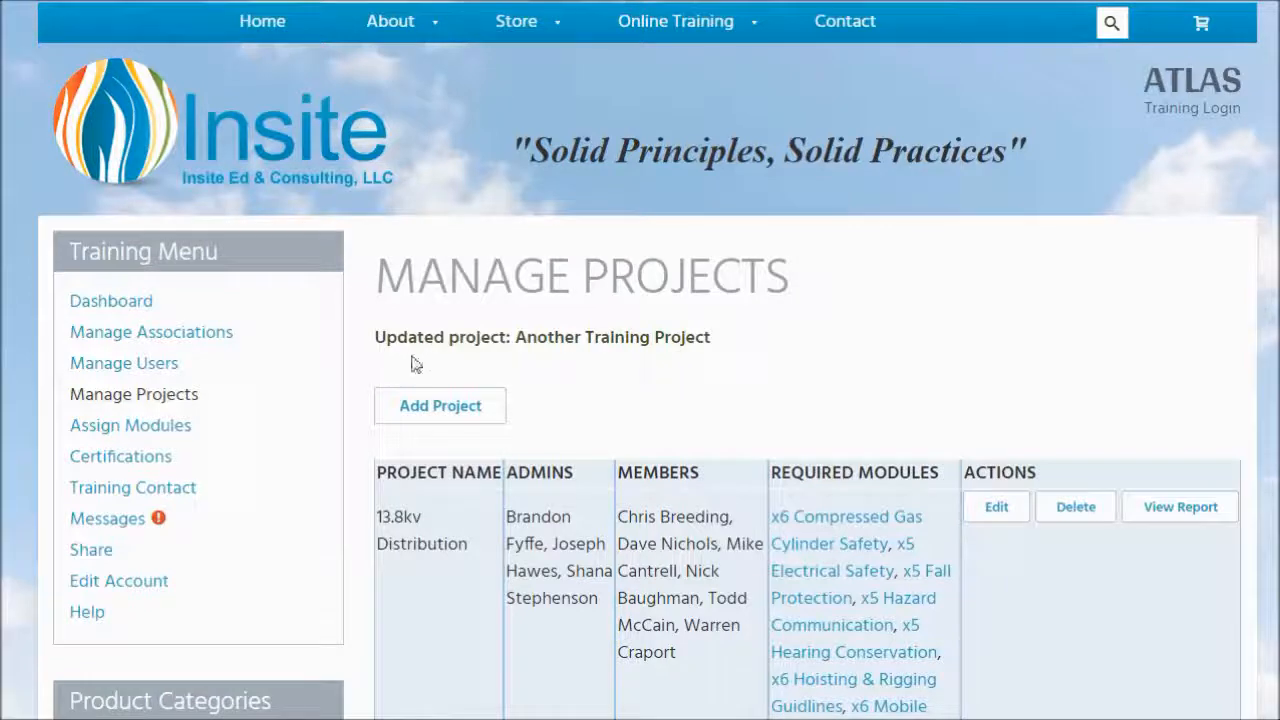
left_click(447, 410)
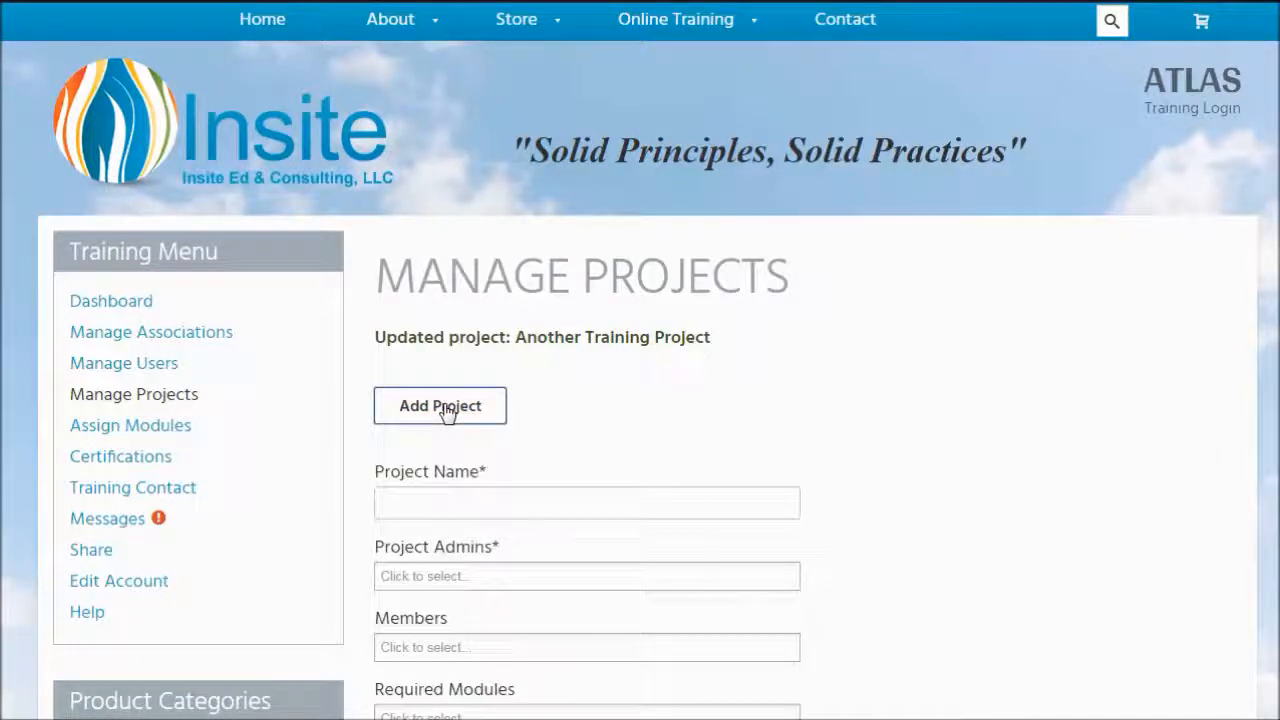
left_click(477, 505)
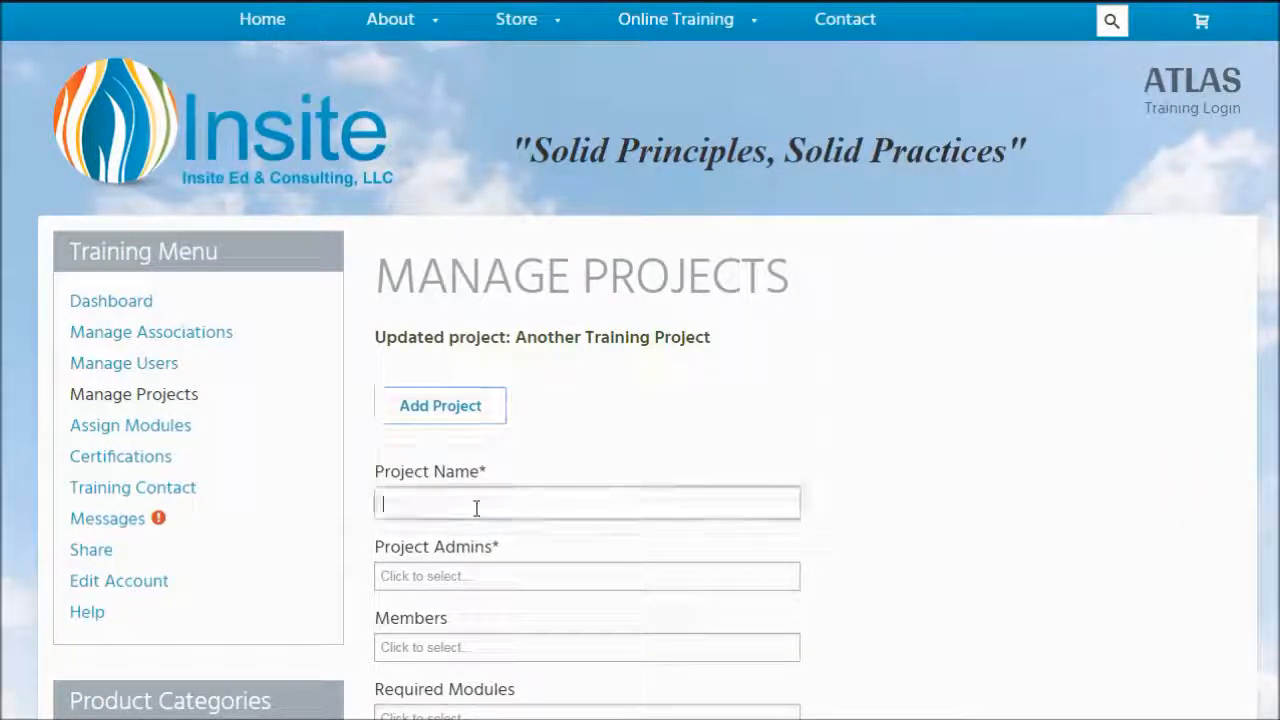
scroll(477, 507, "down", 4)
scroll(477, 507, "down", 3)
scroll(476, 508, "up", 4)
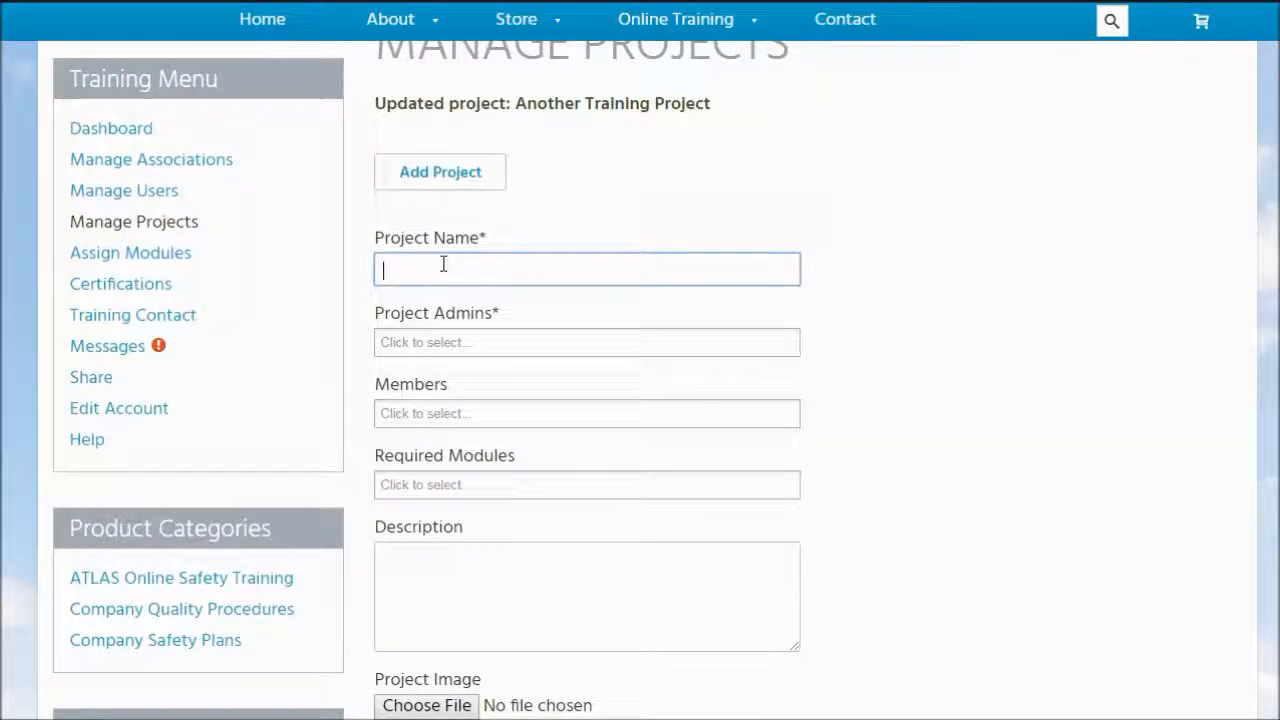
Step: Leave the new project's name empty and set Help - Administrator as its project admin
left_click(443, 263)
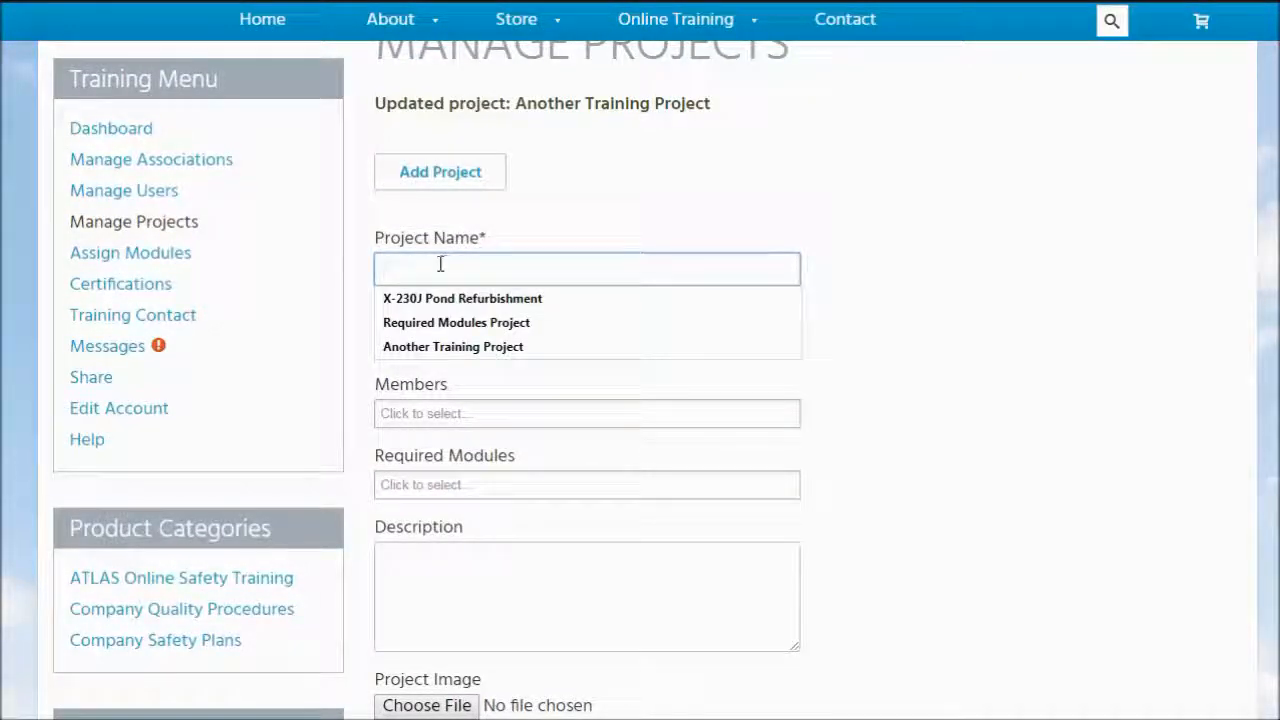
left_click(865, 268)
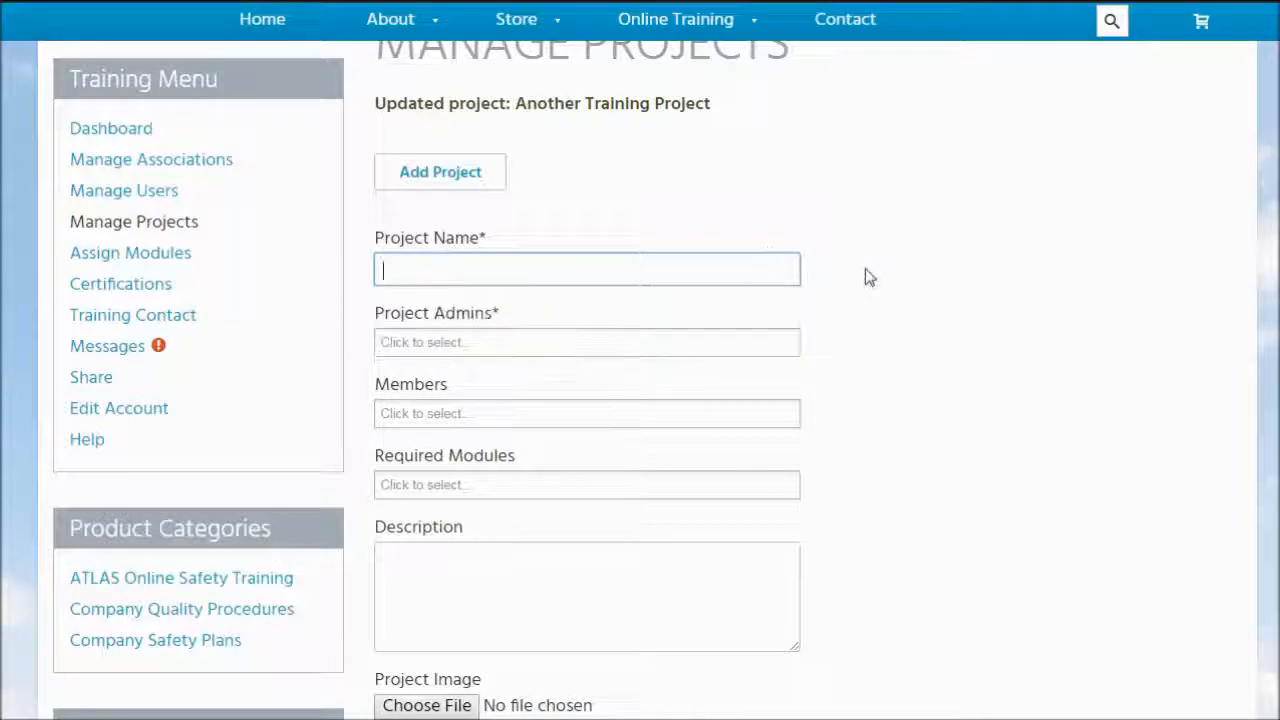
left_click(512, 346)
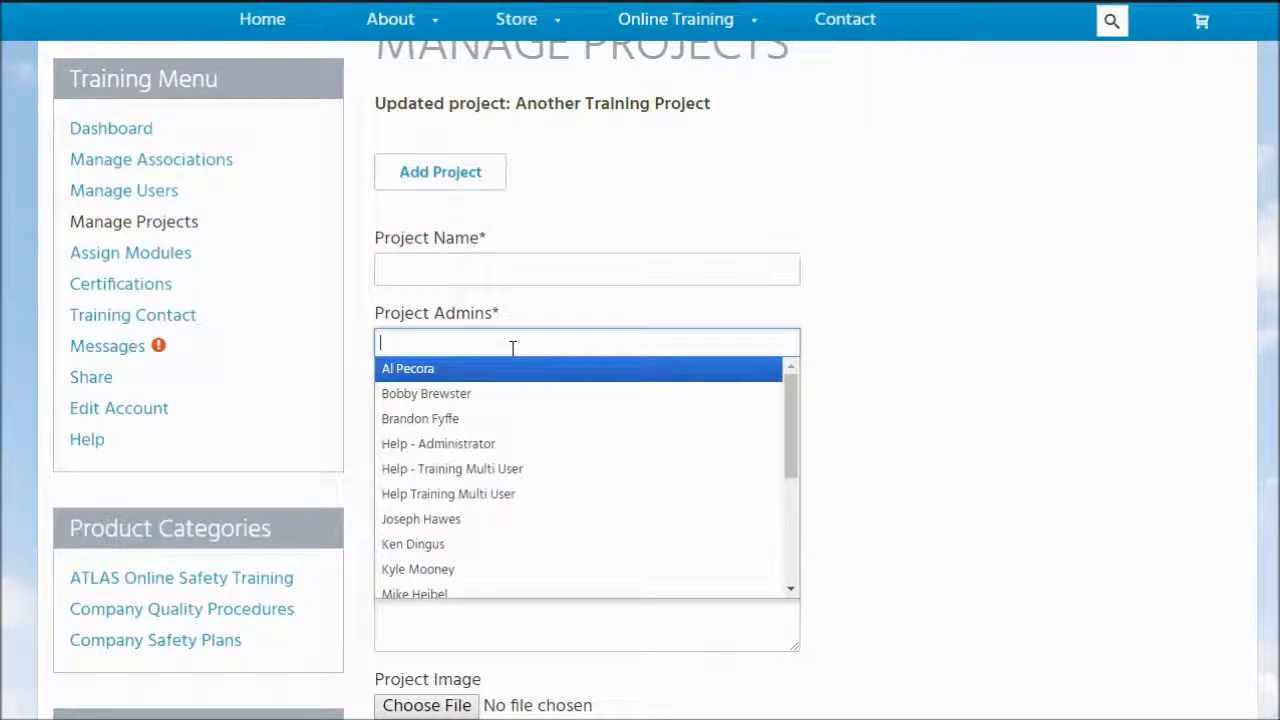
left_click(446, 444)
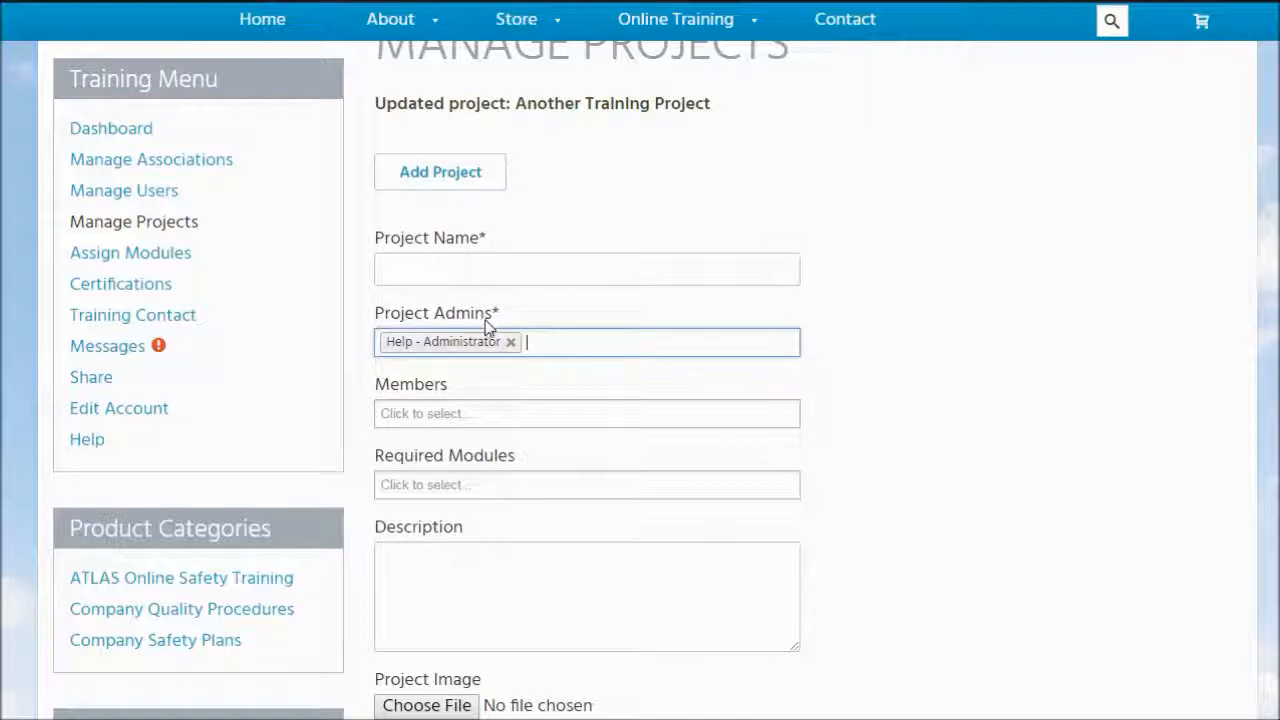
Step: Remove Help - Administrator from the new project's admins
left_click_drag(377, 316, 523, 323)
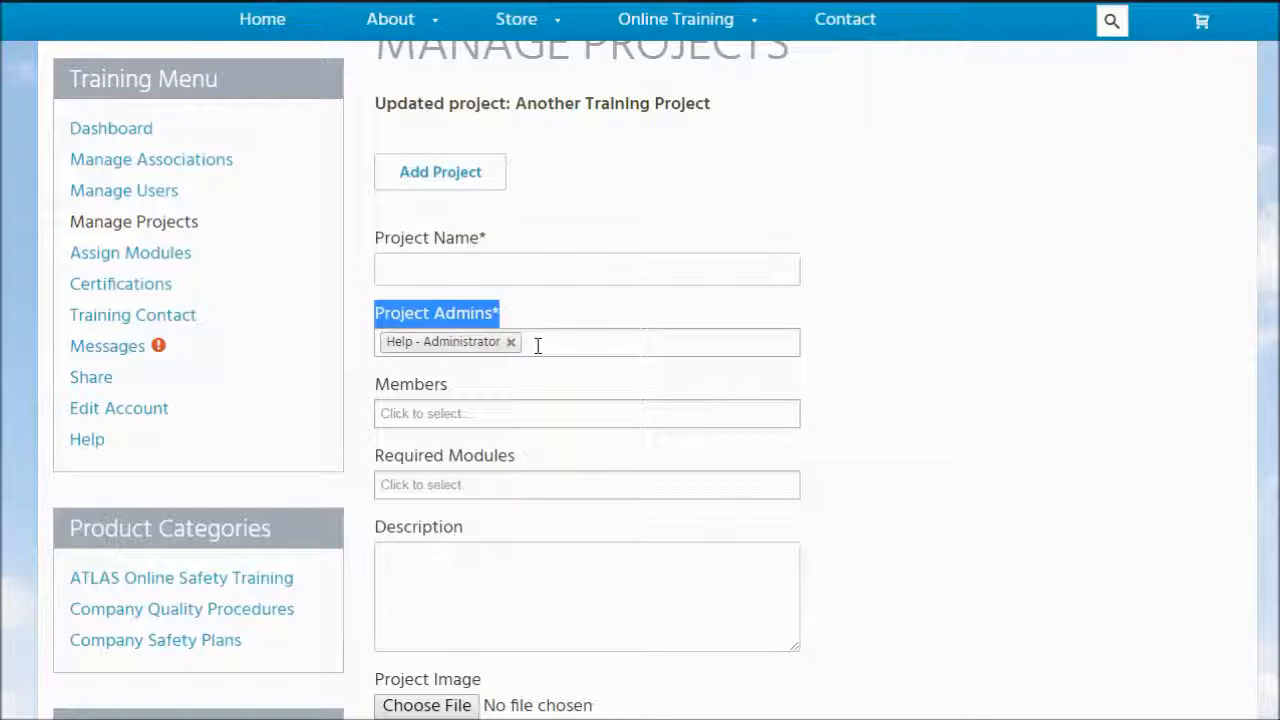
left_click(537, 345)
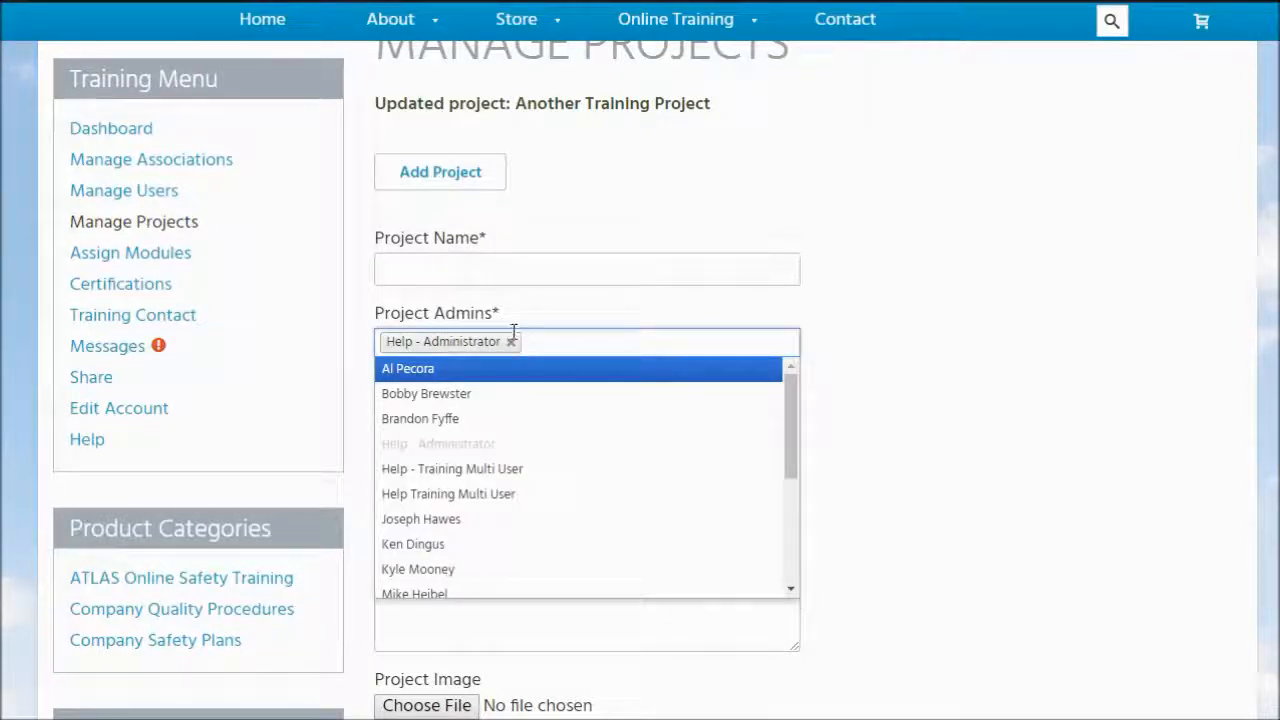
left_click(512, 342)
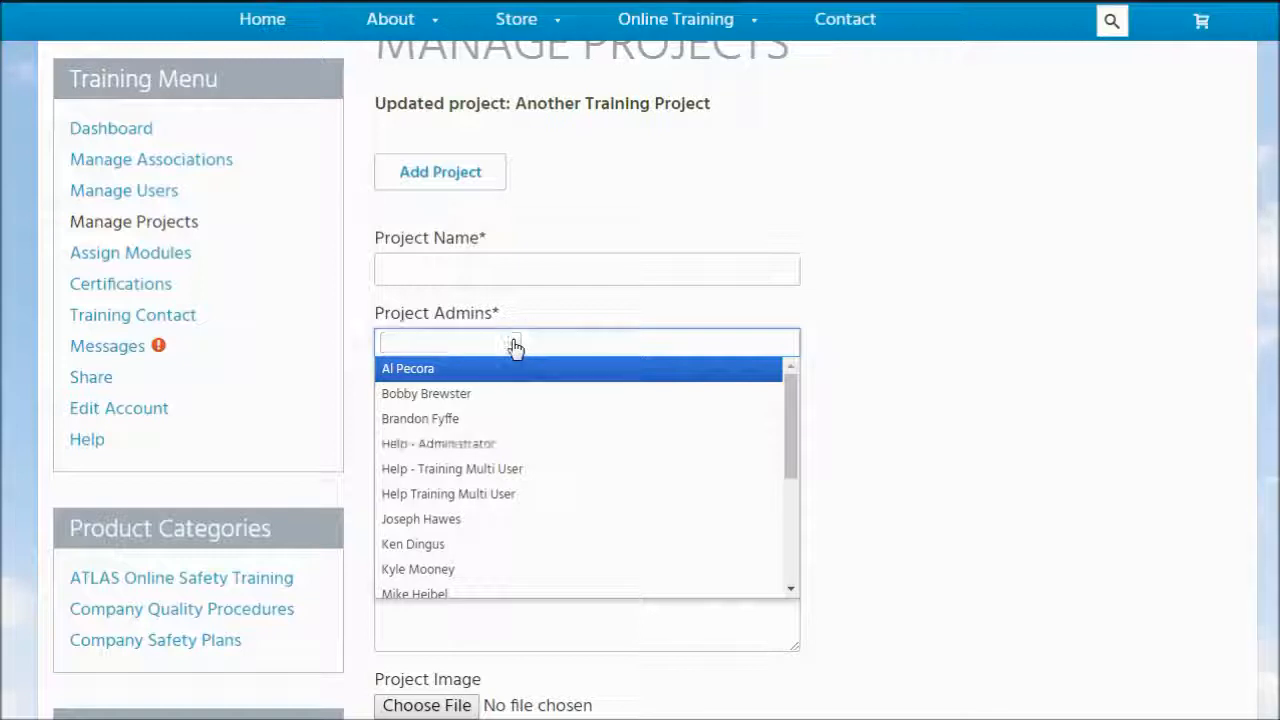
left_click(897, 367)
Step: Add Another Help - Training User and Another Help Training User as members of the new project
left_click(502, 408)
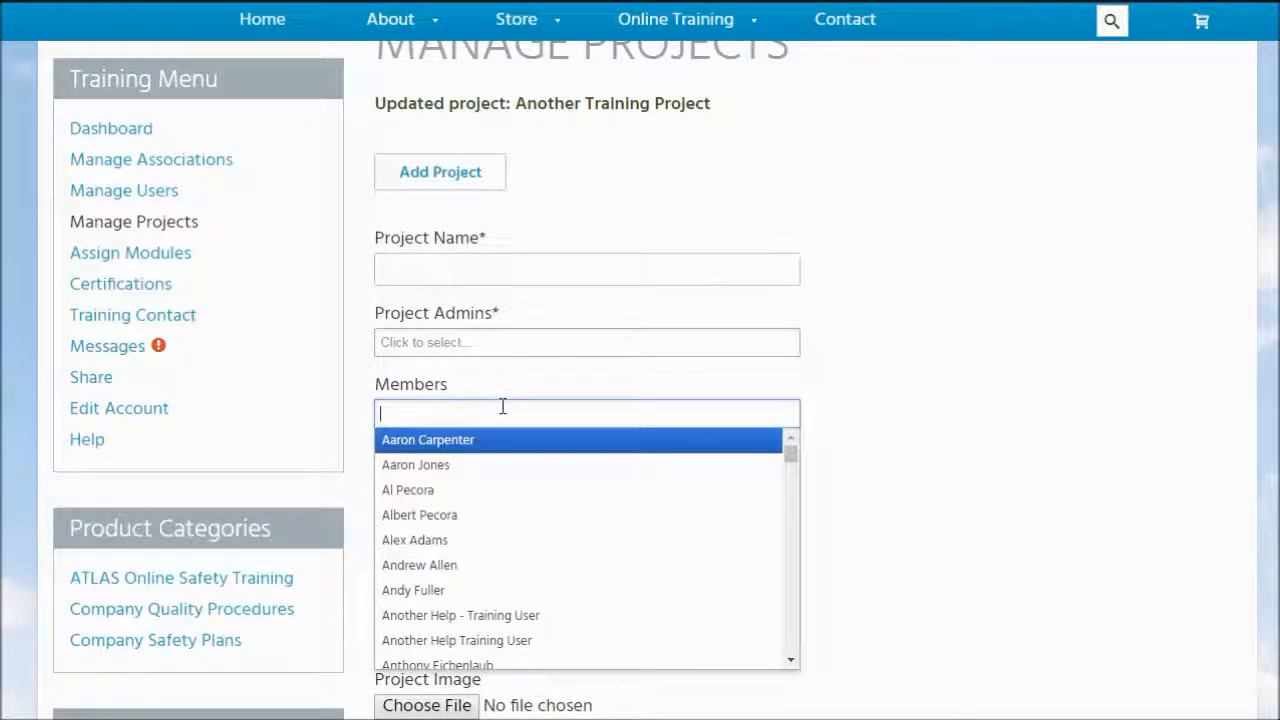
left_click(470, 615)
left_click(588, 410)
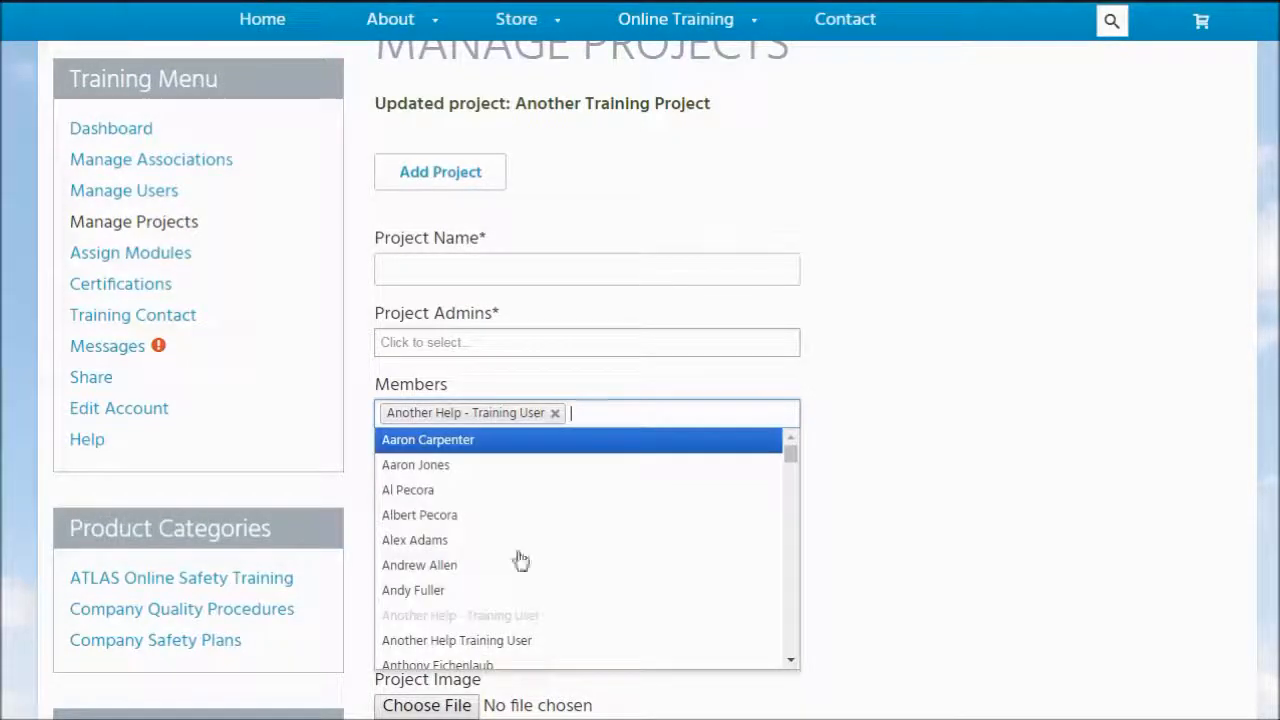
left_click(477, 640)
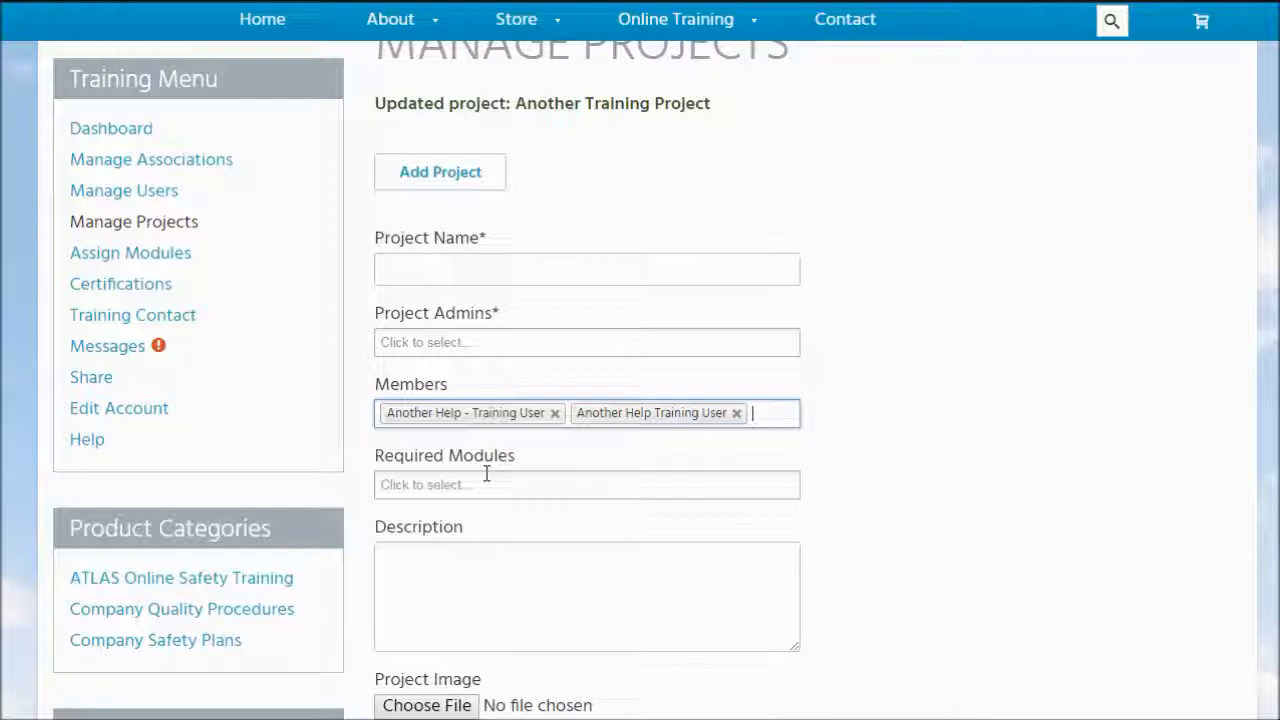
Step: Search the new project's available members for RM and clear the search without choosing anyone
type("RH")
key("BackSpace")
type("M")
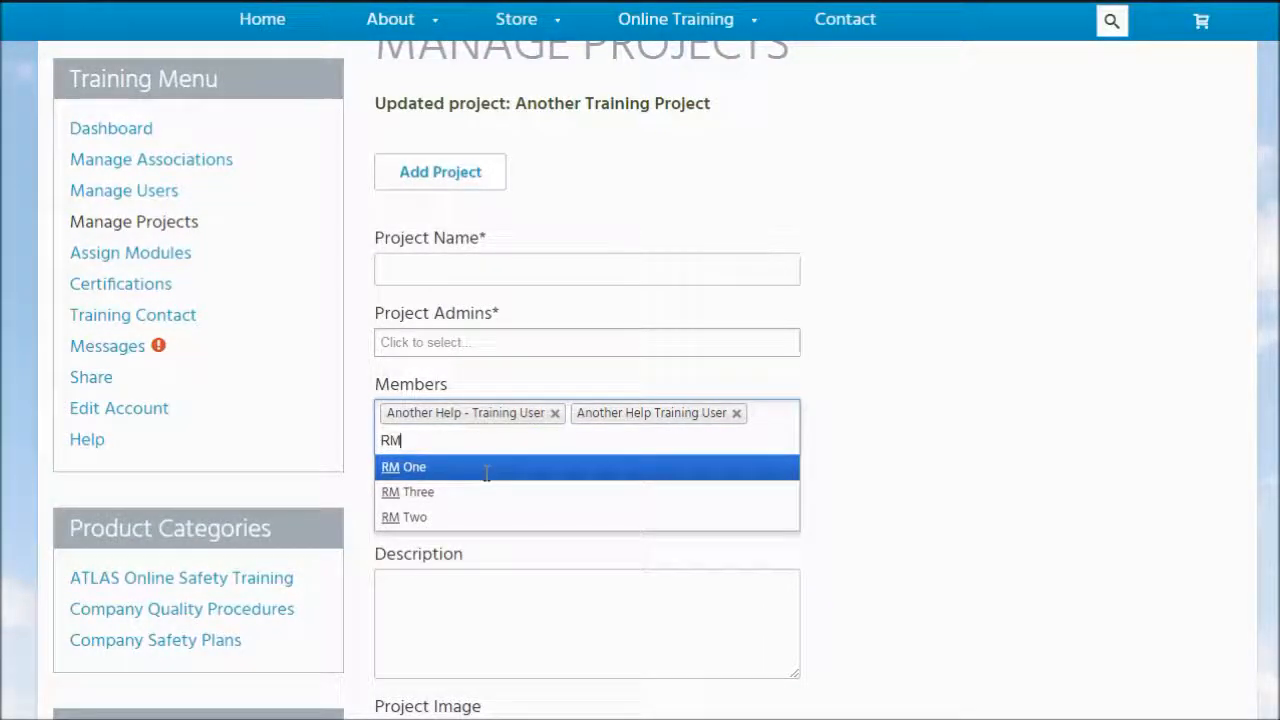
key("Escape")
key("BackSpace")
key("BackSpace")
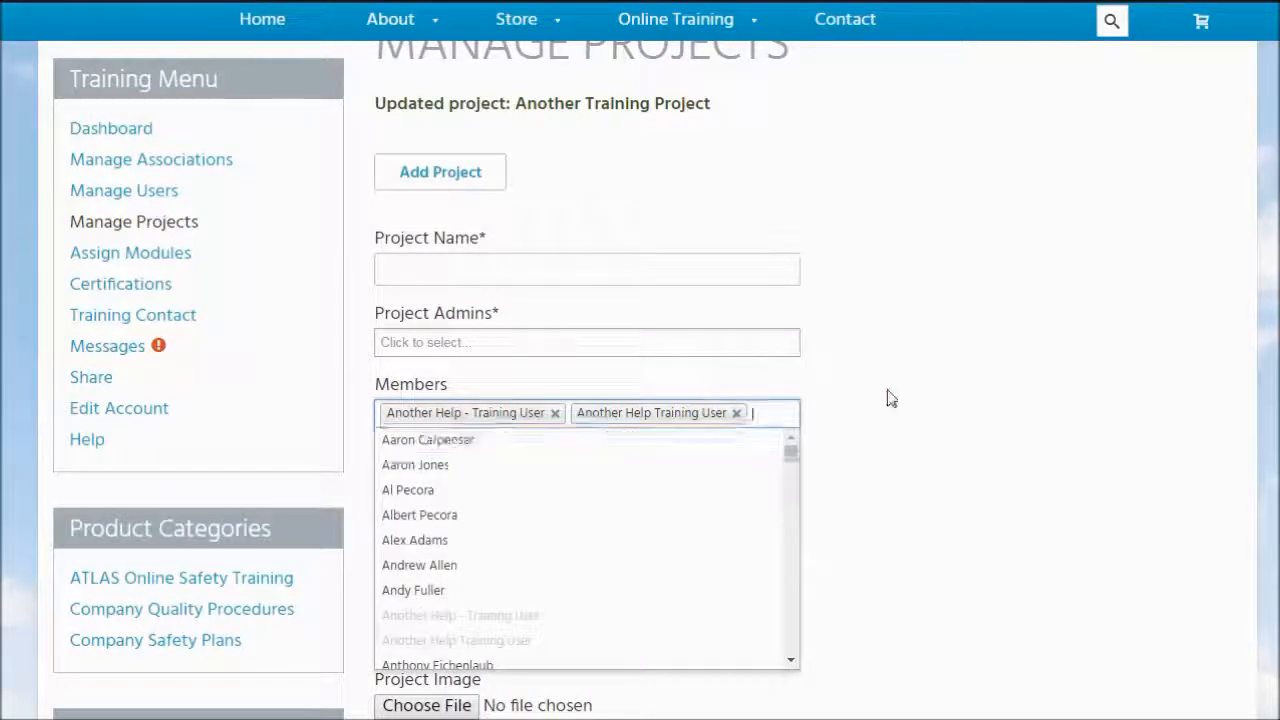
left_click(889, 397)
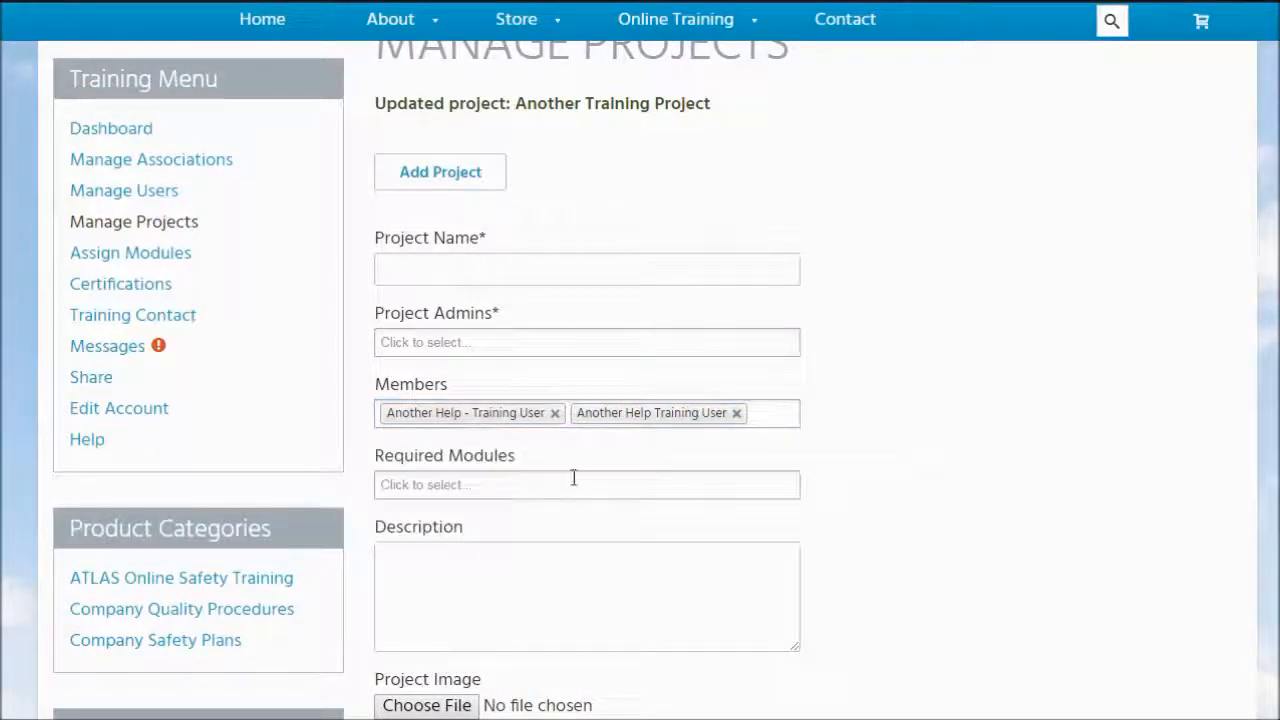
Step: Add Basic Fire Extinguisher Safety to the new project's required modules and remove it again
left_click(414, 488)
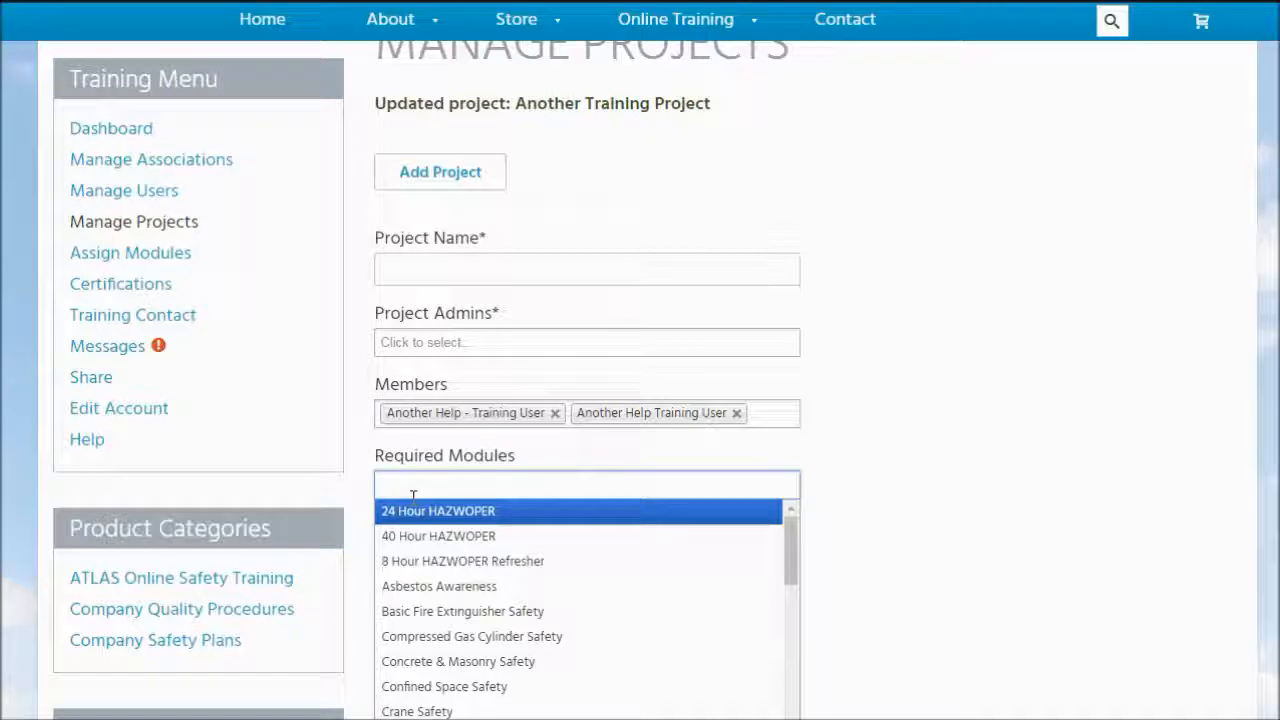
left_click(459, 613)
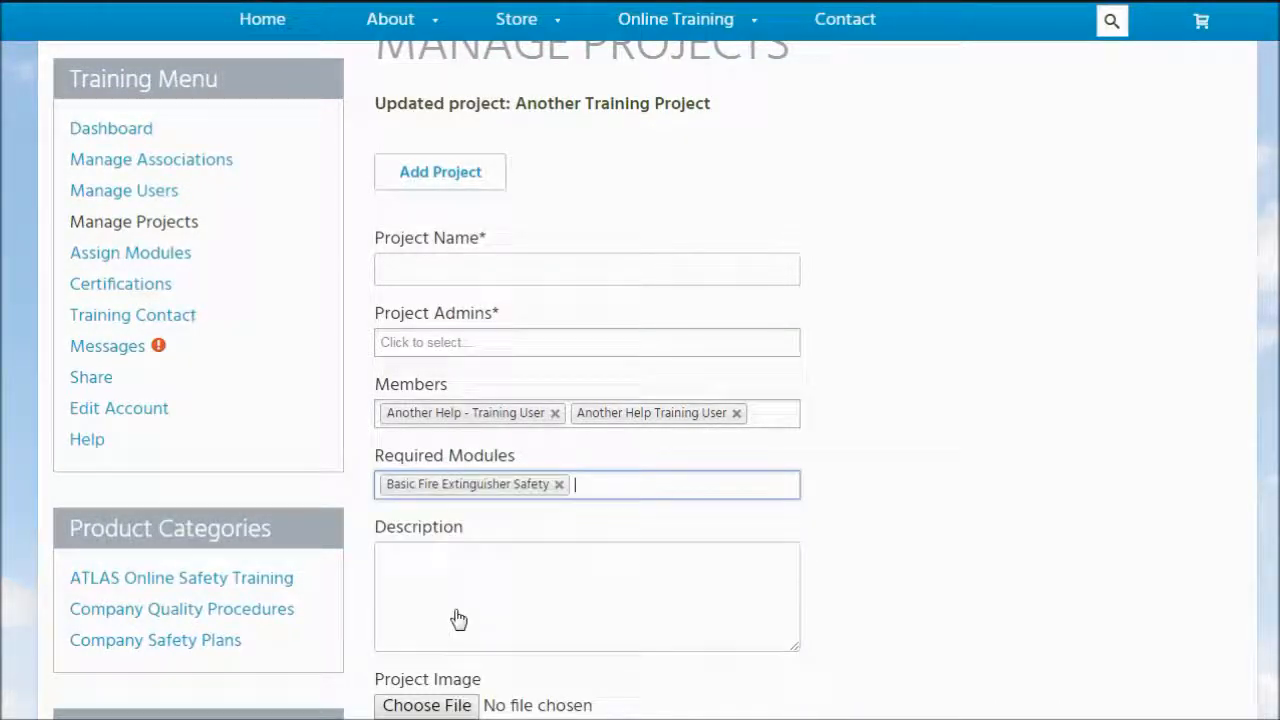
left_click(584, 486)
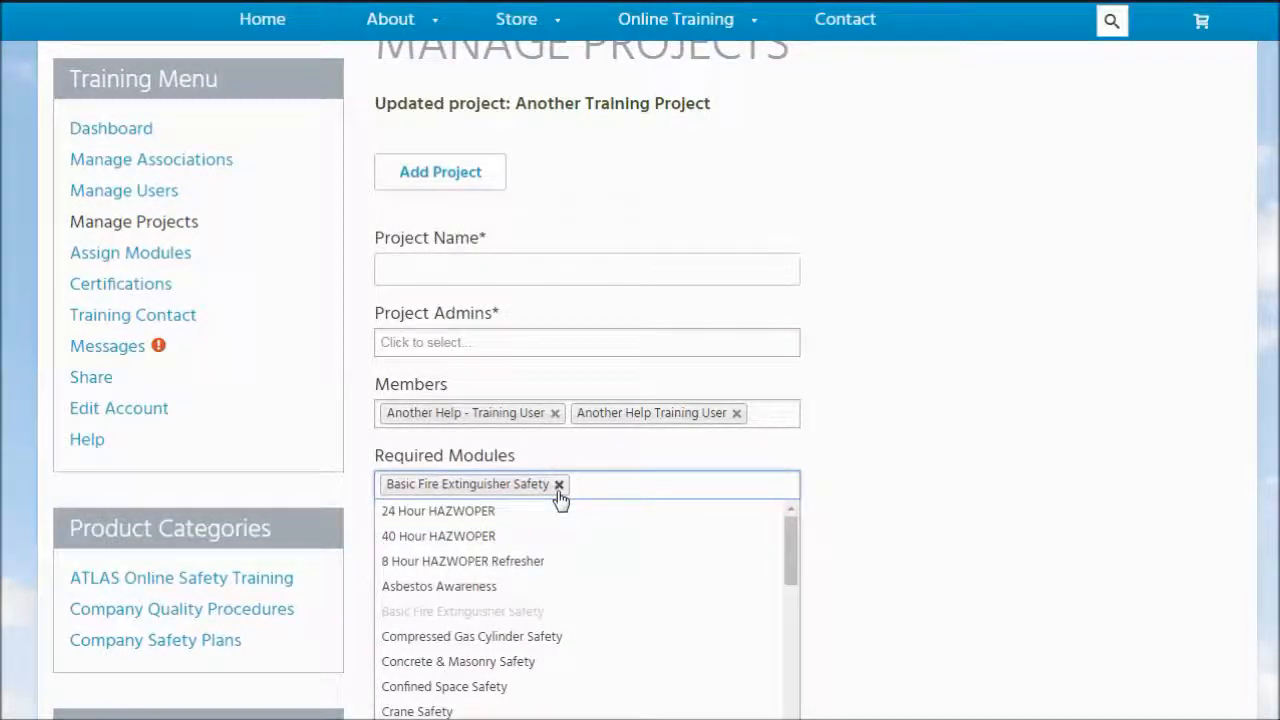
left_click(558, 484)
left_click(863, 398)
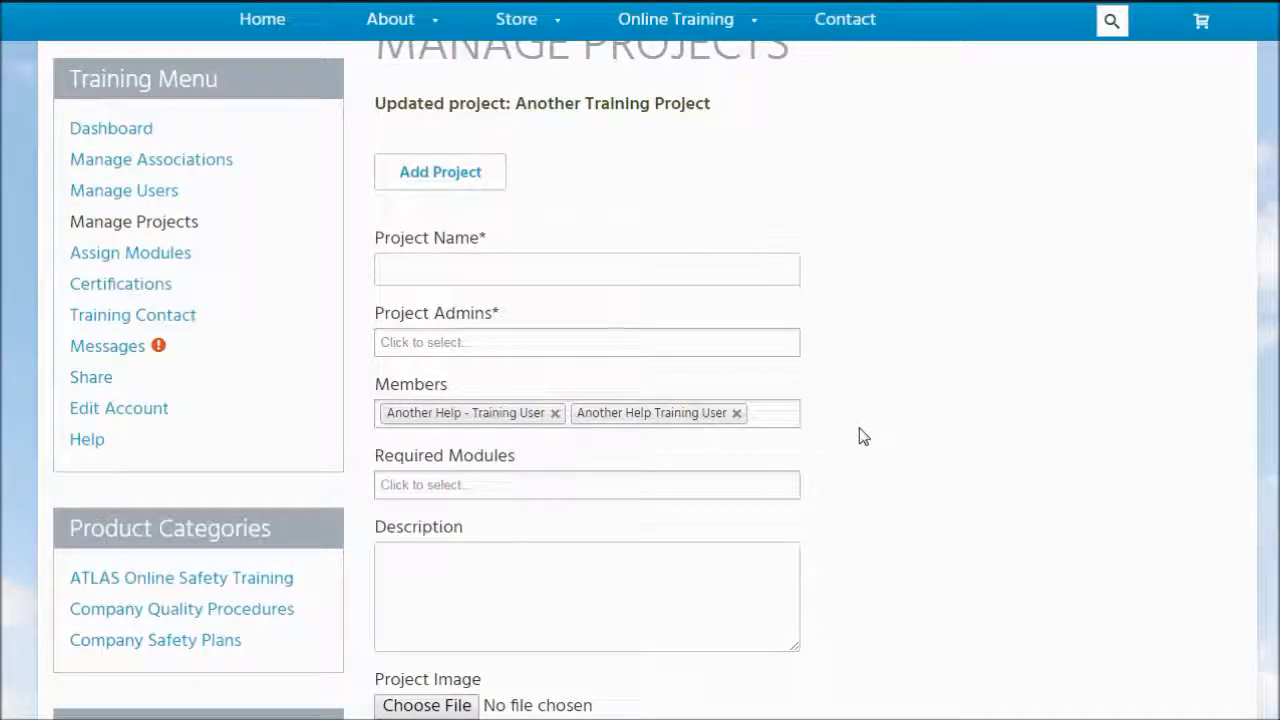
Step: Try to create the project with its name, project admins and description left empty
scroll(863, 437, "down", 2)
scroll(863, 437, "down", 1)
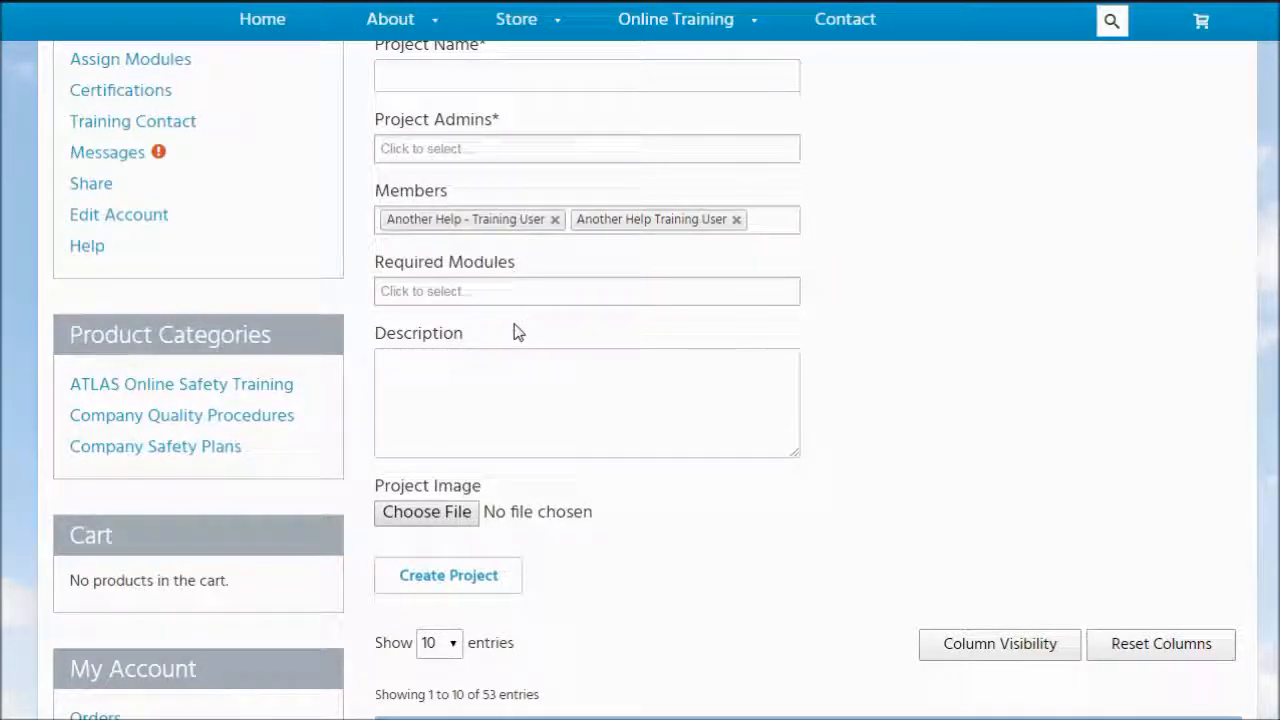
scroll(523, 323, "up", 1)
scroll(520, 323, "down", 2)
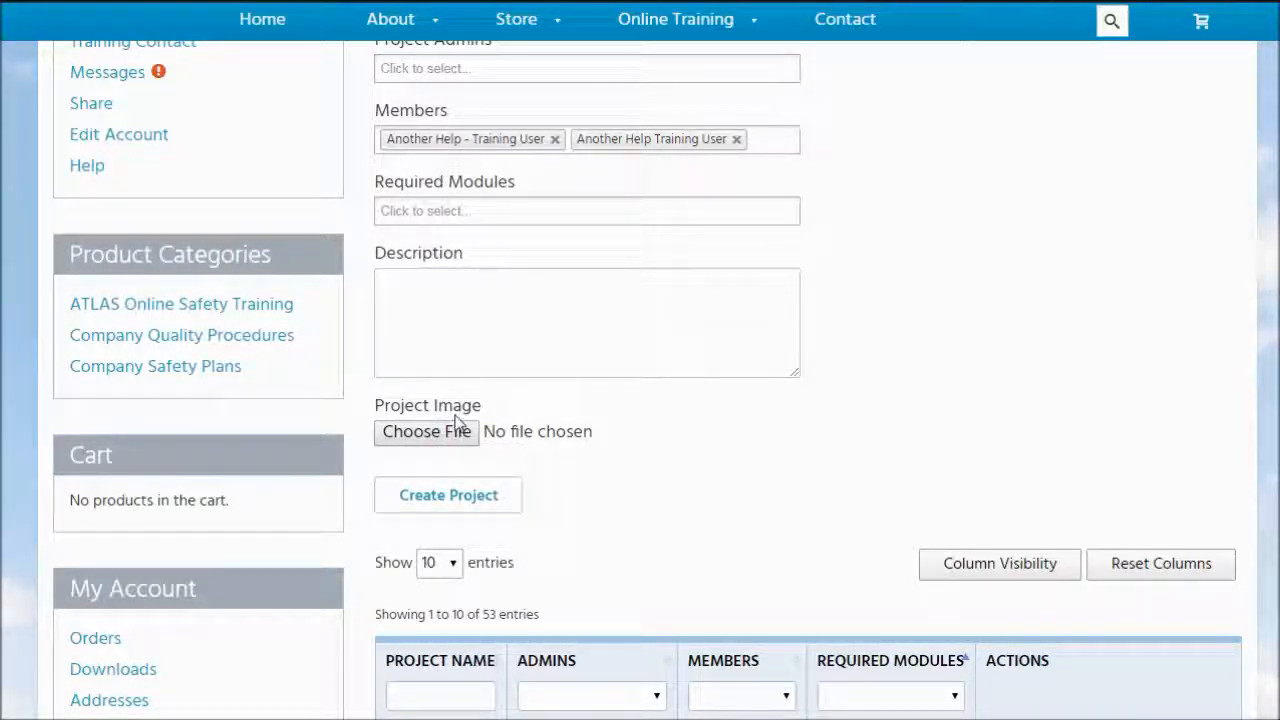
left_click(466, 512)
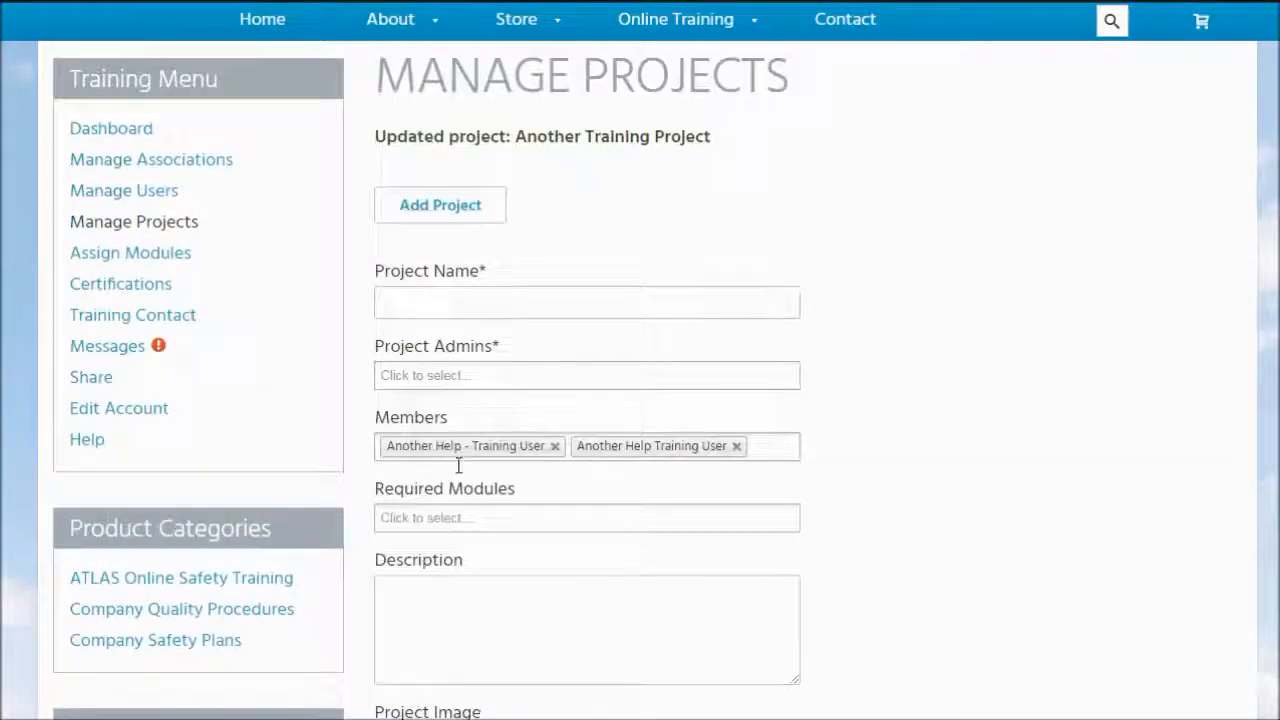
Step: Open the module assignment page and clear the Basic Fire Extinguisher Safety filter from the module column
left_click(125, 262)
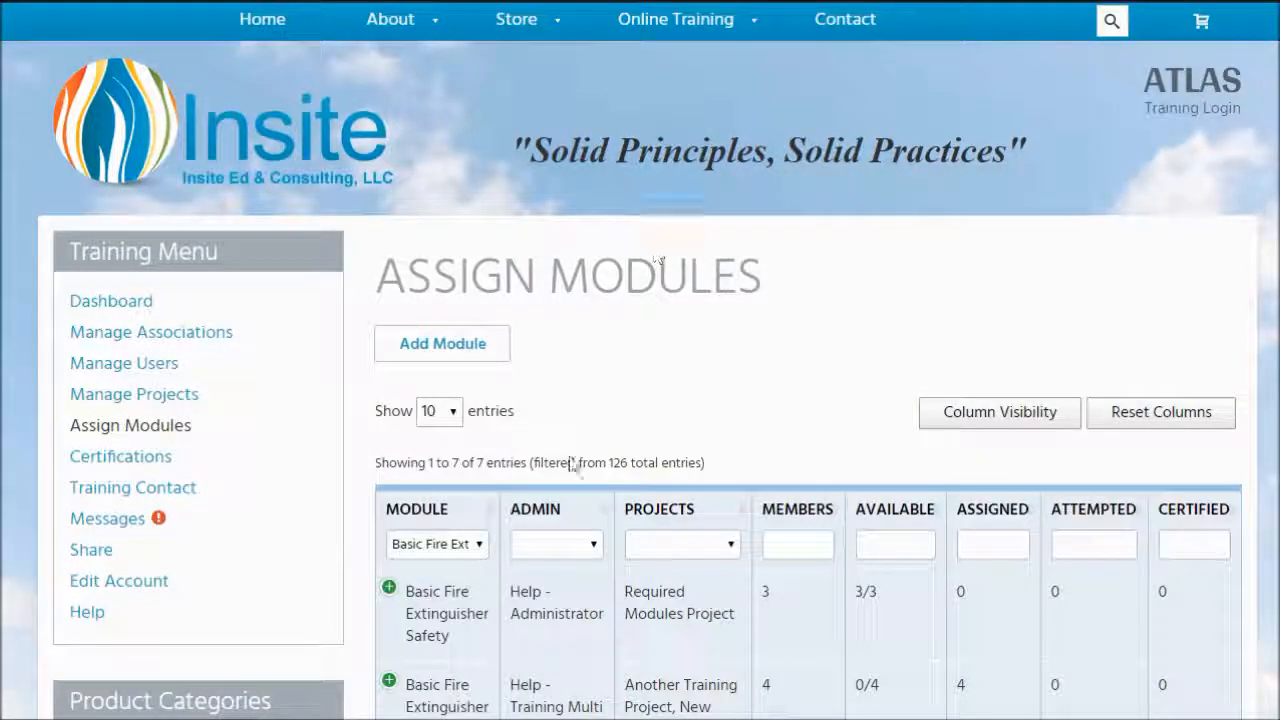
left_click(668, 545)
left_click(667, 545)
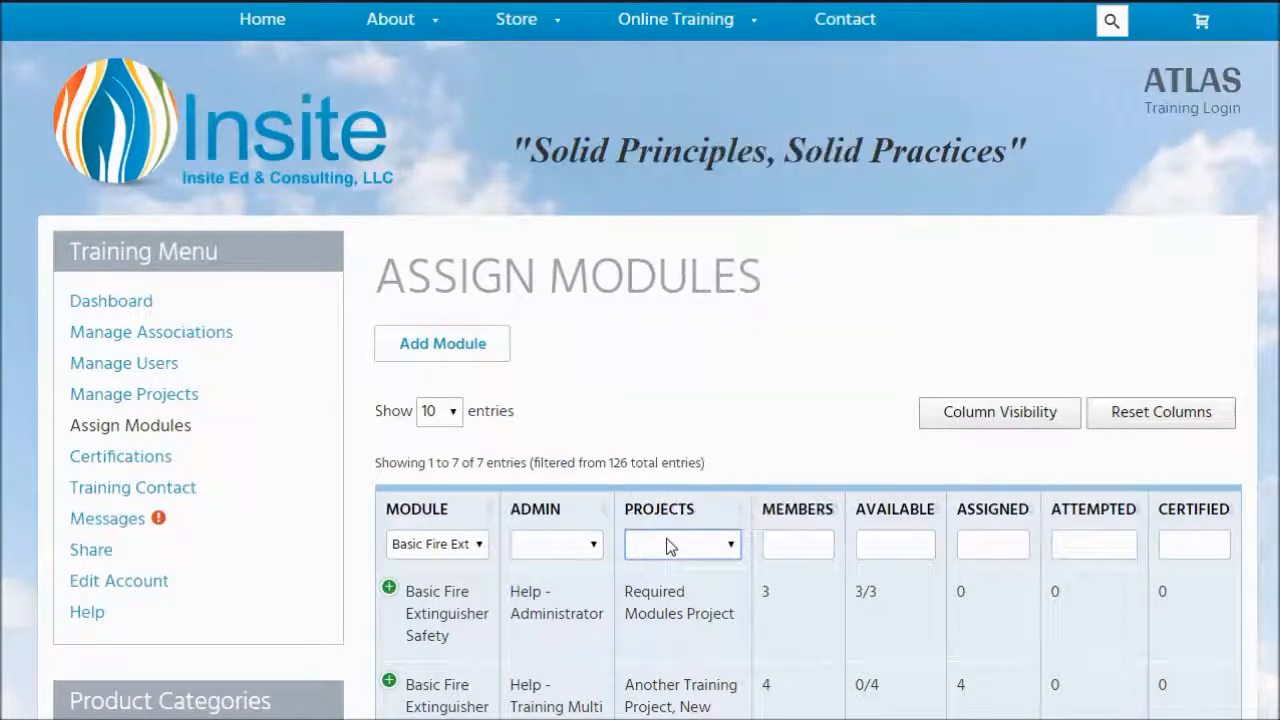
left_click(455, 545)
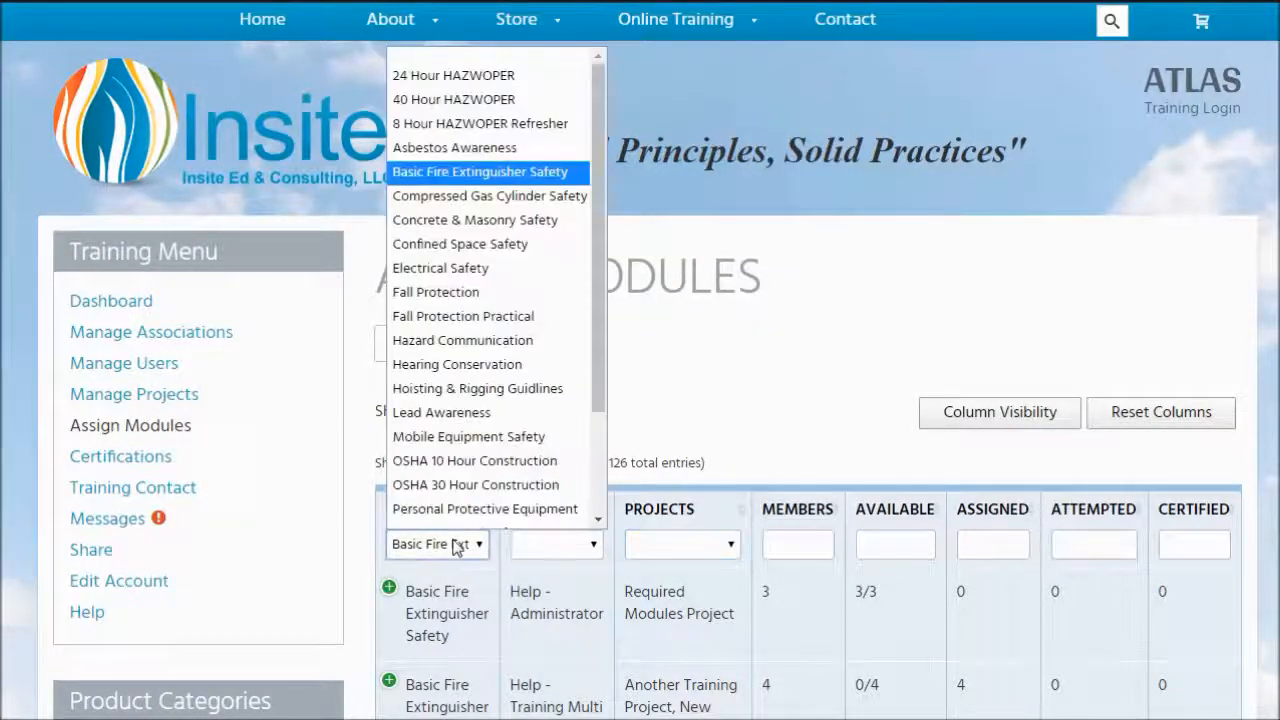
left_click(467, 62)
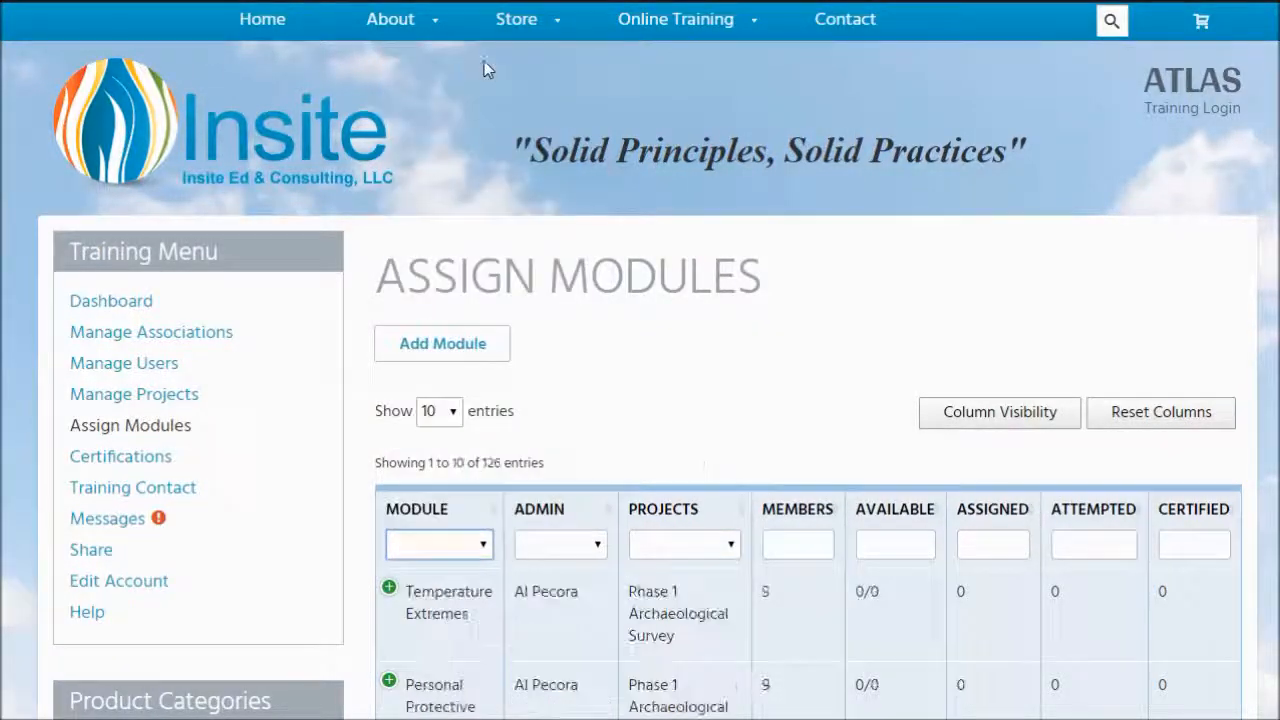
Step: Filter the assigned modules by Another Training Project and examine the module's available and assigned quantities
left_click(680, 549)
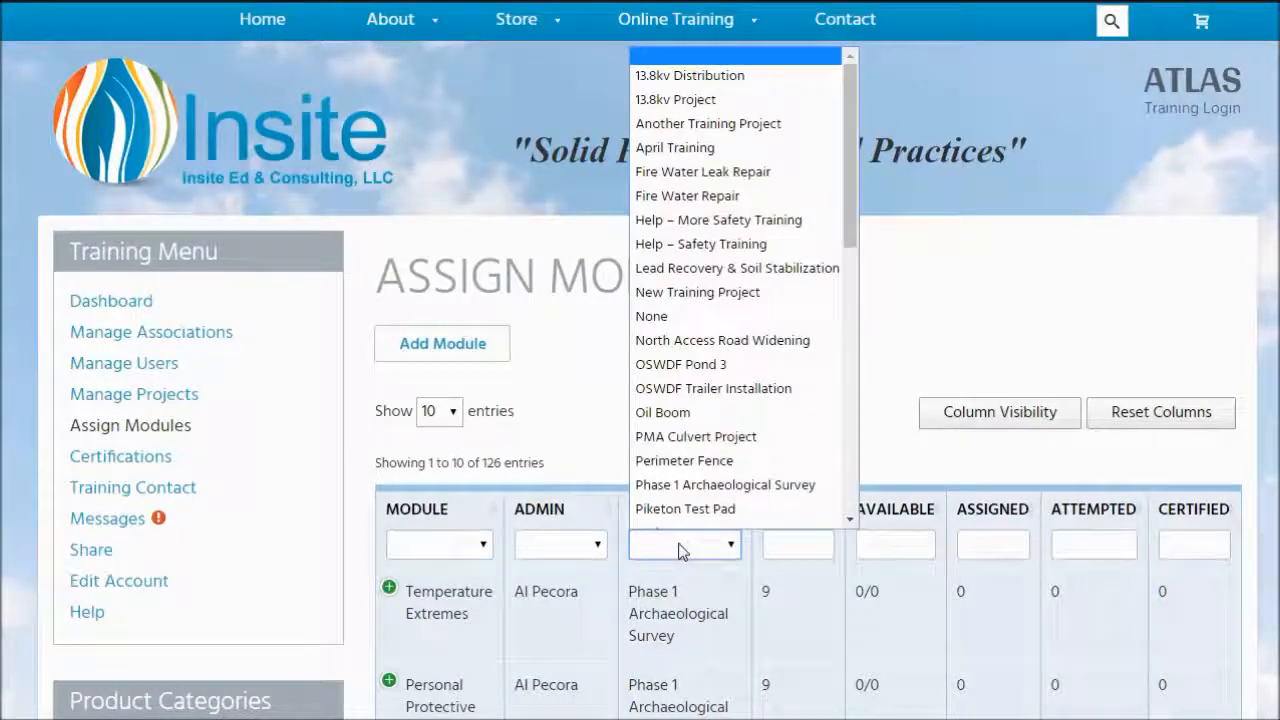
left_click(729, 127)
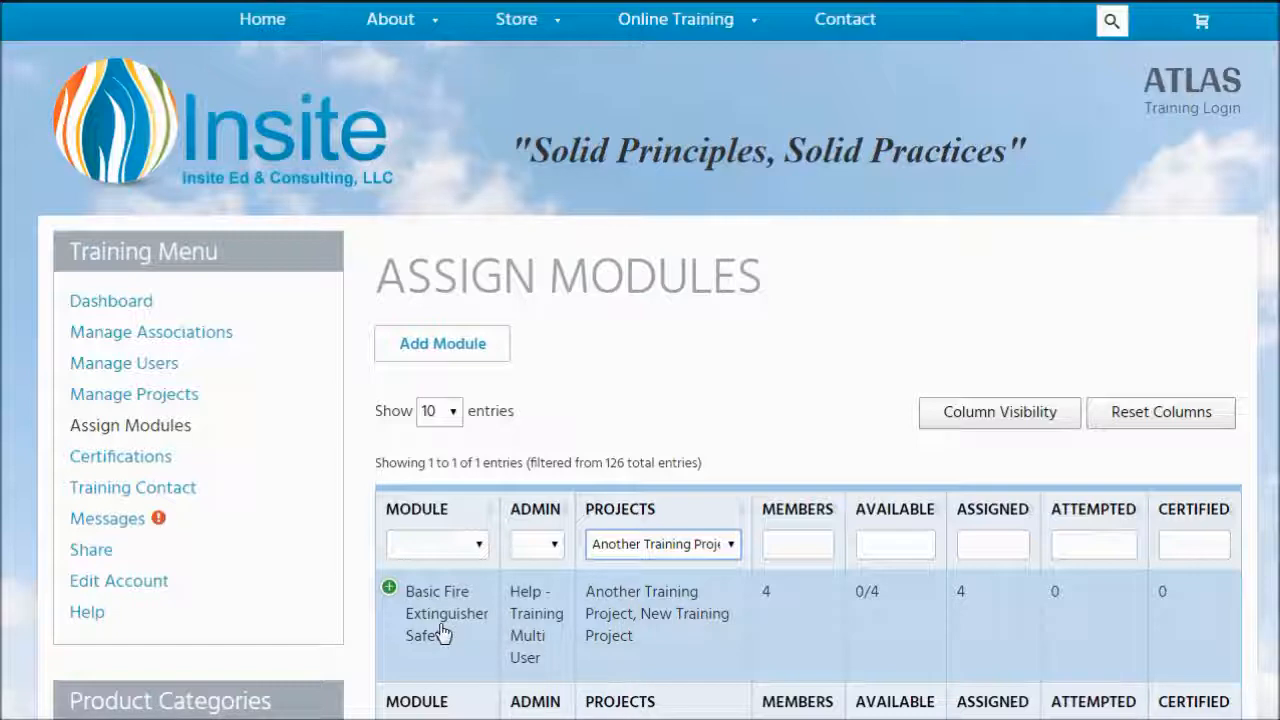
scroll(443, 634, "down", 1)
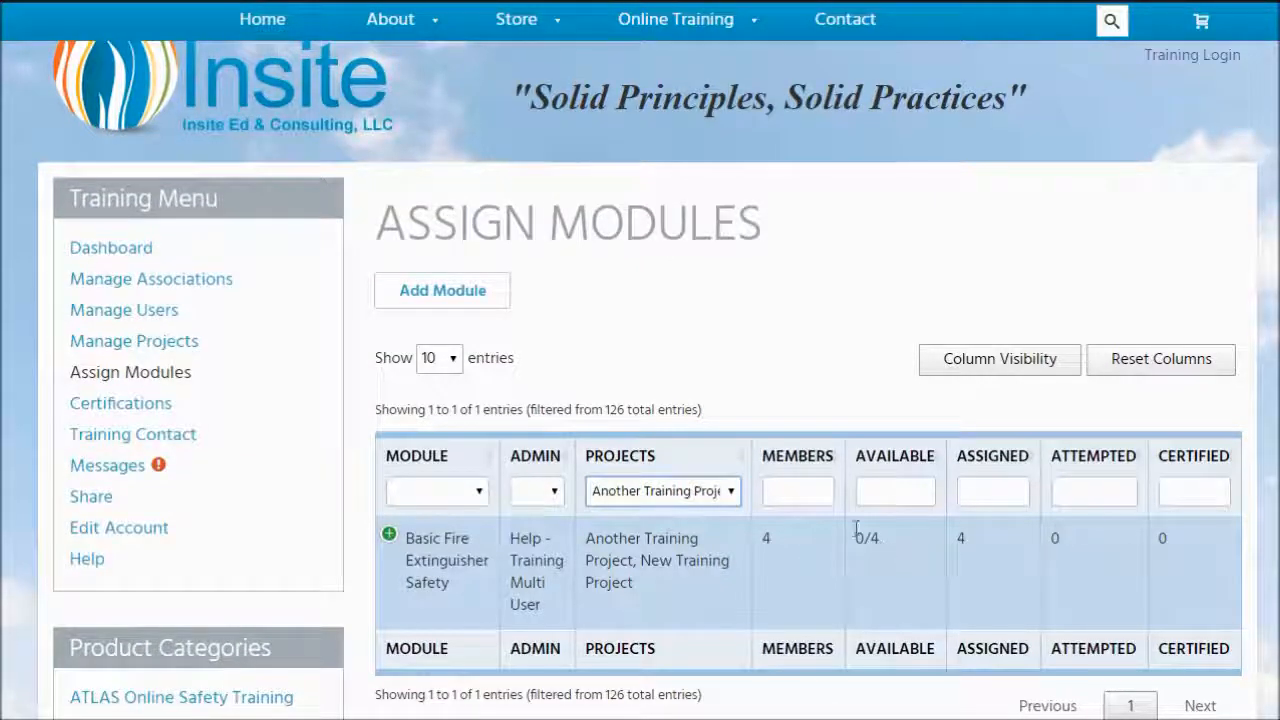
left_click_drag(857, 531, 966, 535)
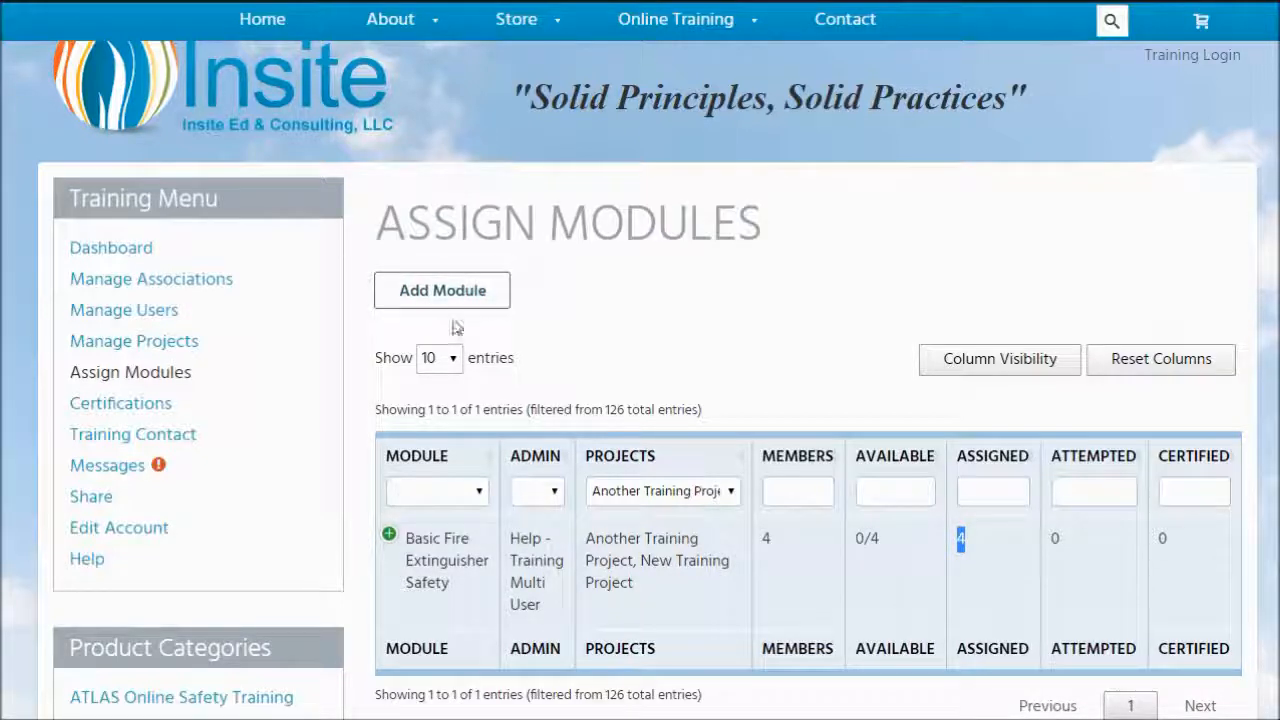
Step: Start a new module assignment with Help - Administrator as admin and Basic Fire Extinguisher Safety as module
left_click(443, 291)
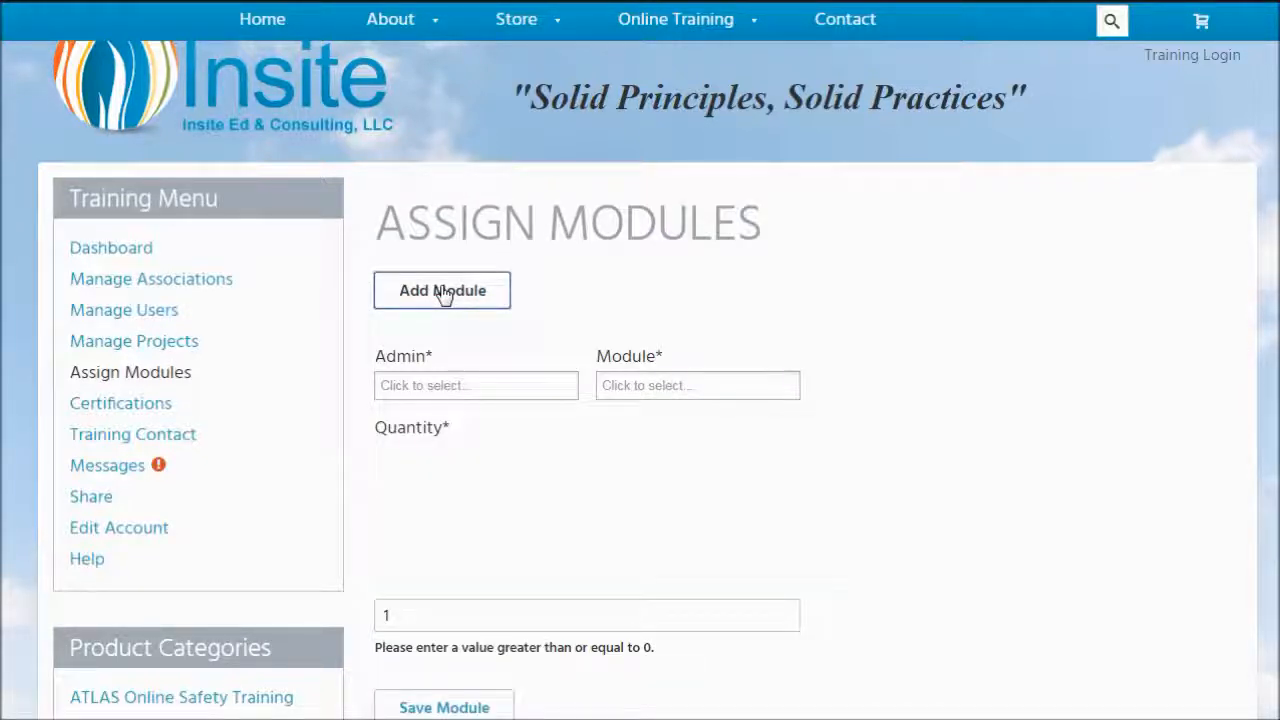
left_click(437, 388)
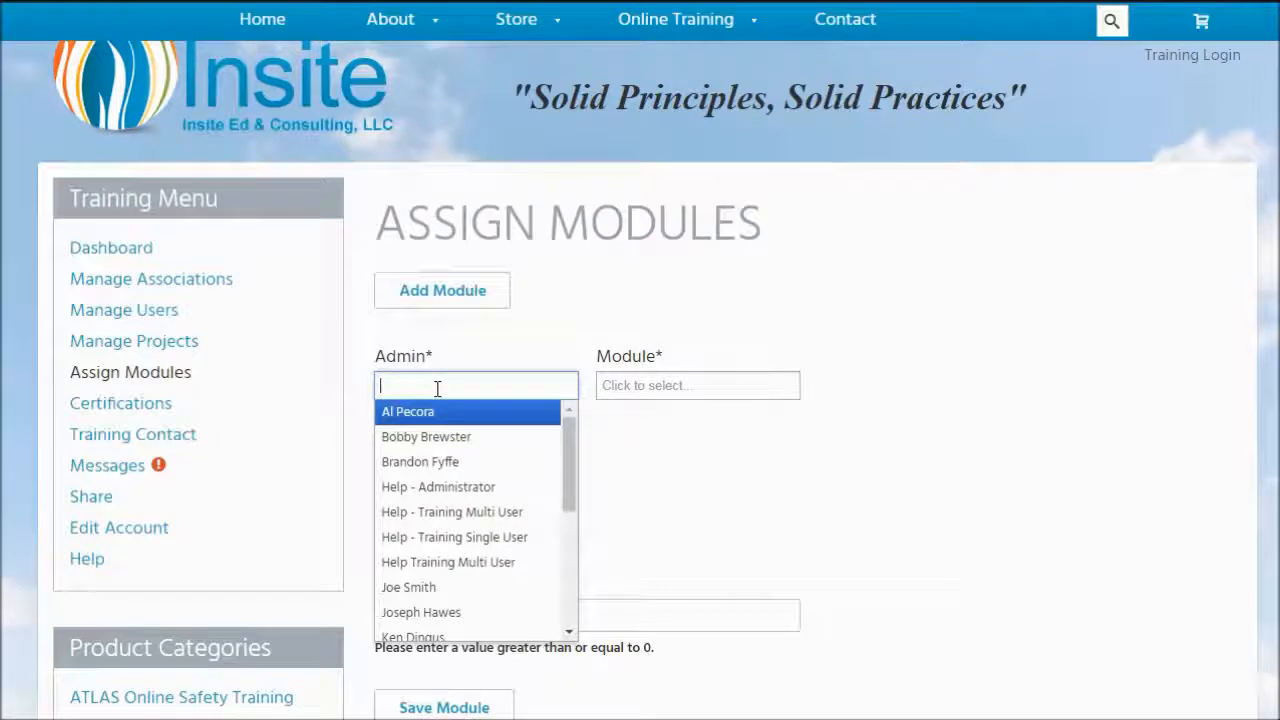
left_click(439, 489)
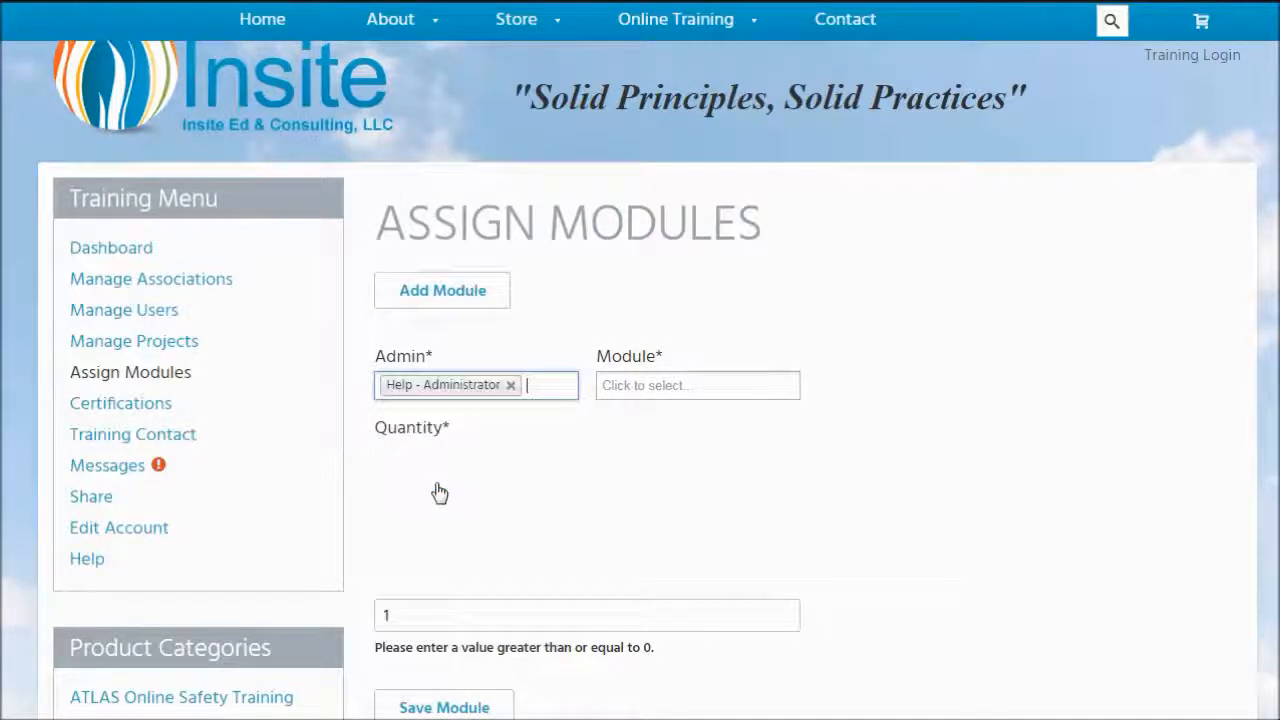
left_click(642, 389)
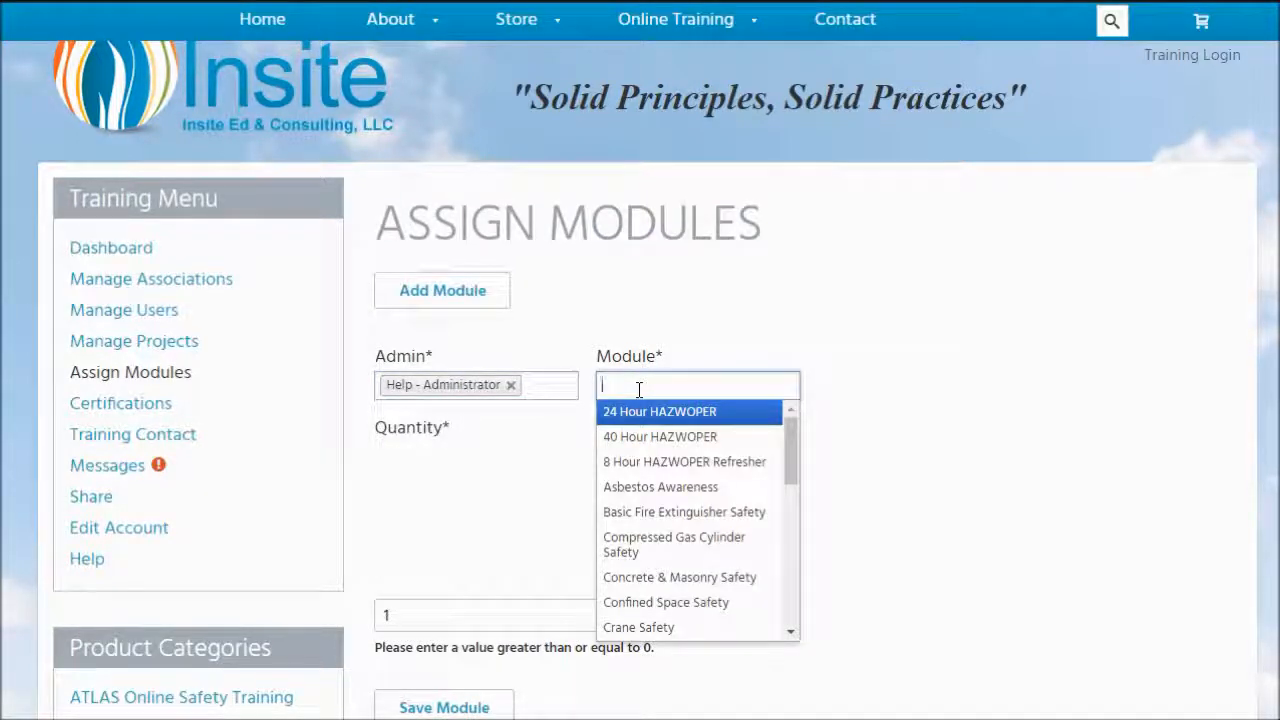
type("2")
key("BackSpace")
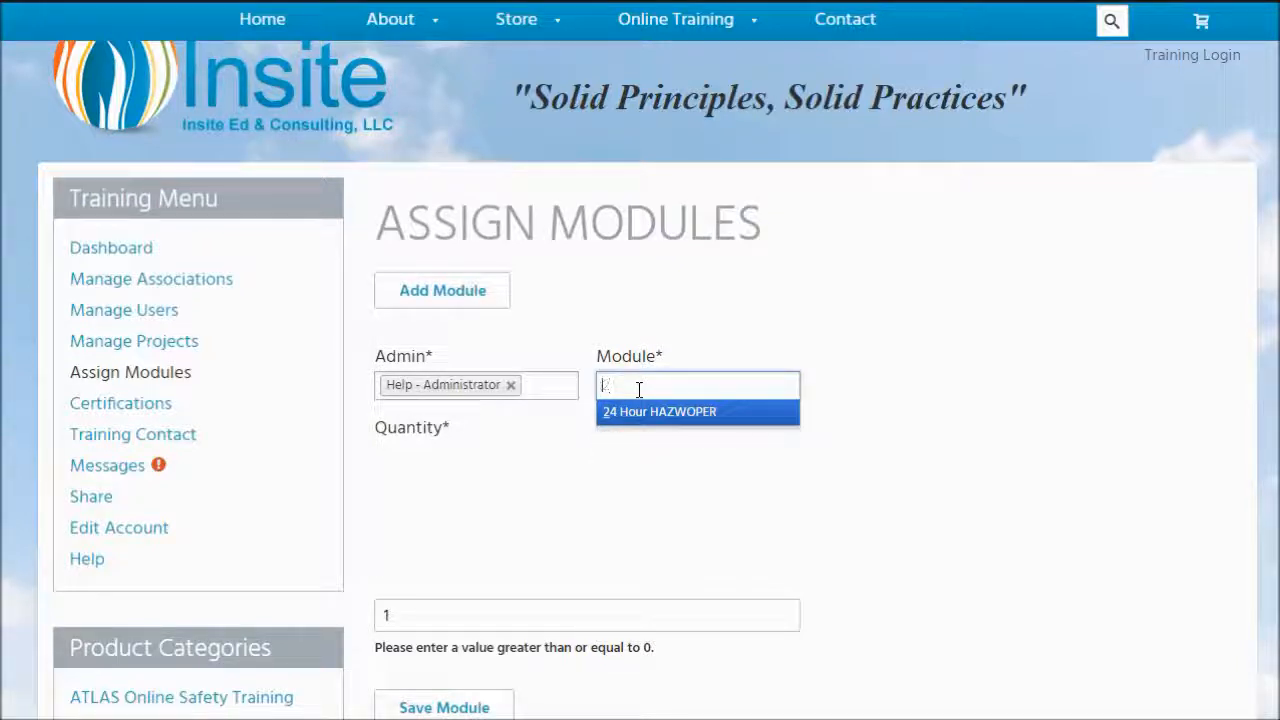
left_click(662, 513)
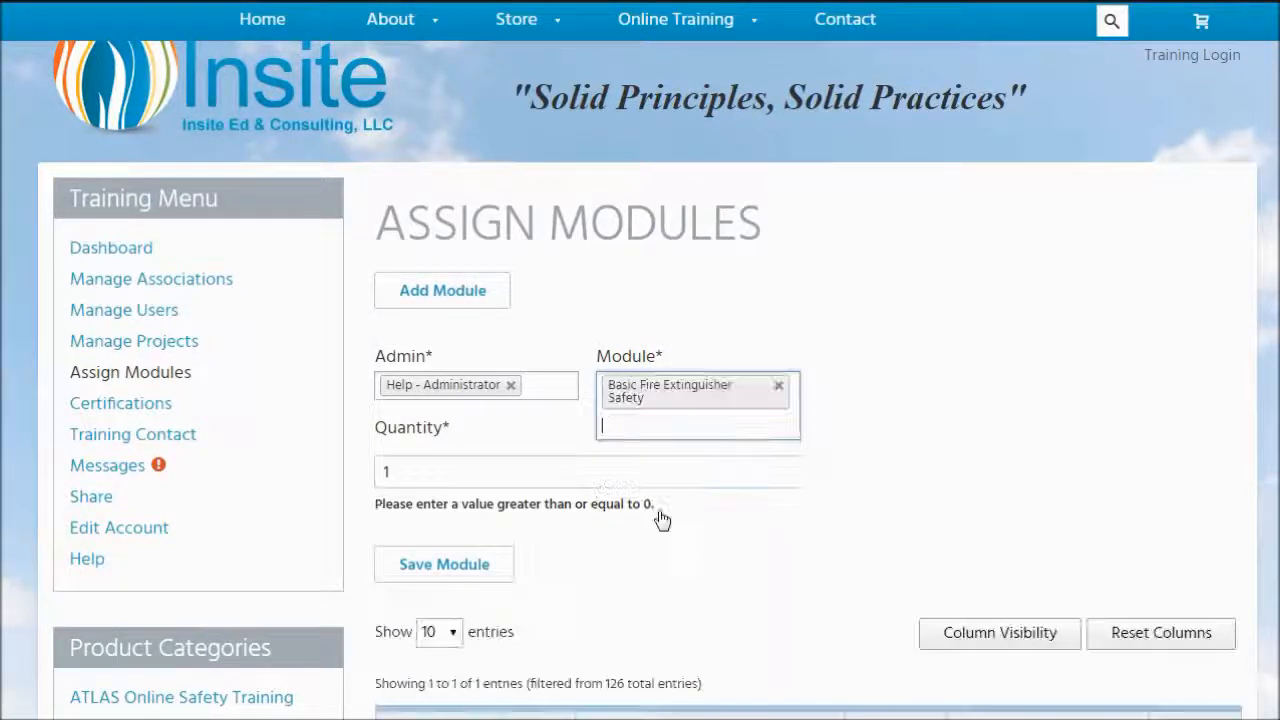
Step: Set the assignment's quantity to 2 and save the module
double_click(381, 484)
type("2")
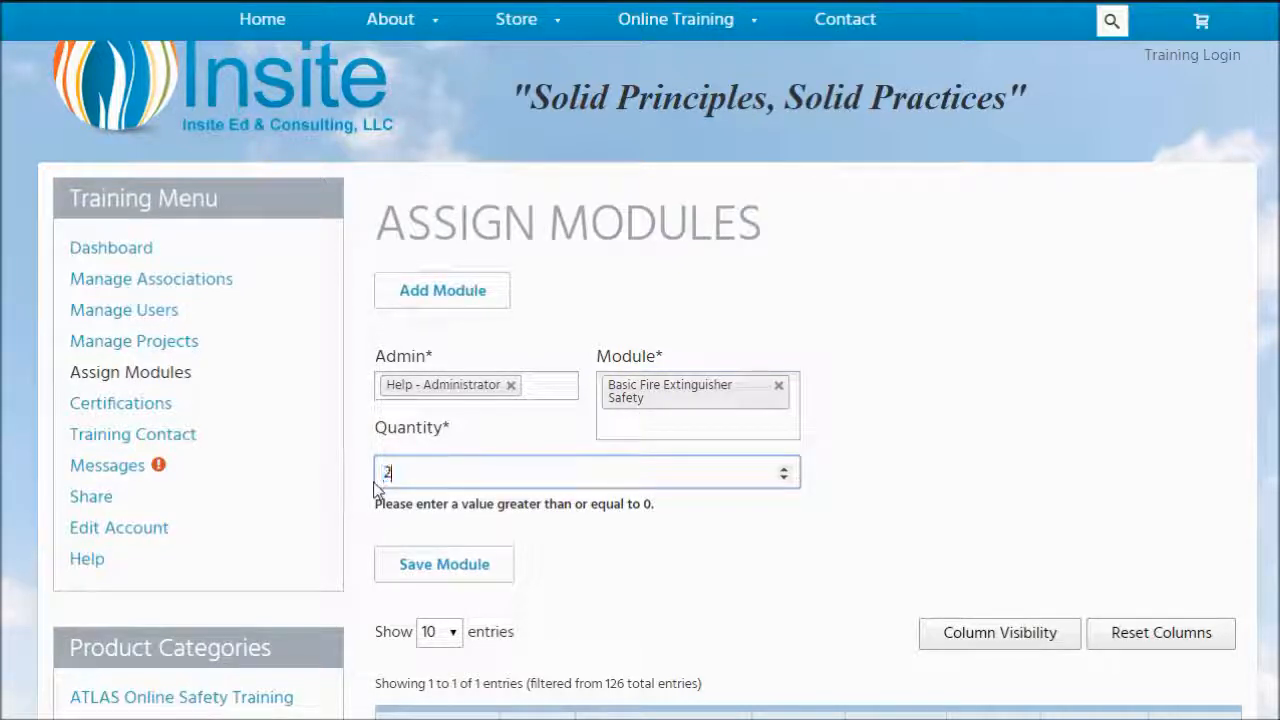
left_click(452, 566)
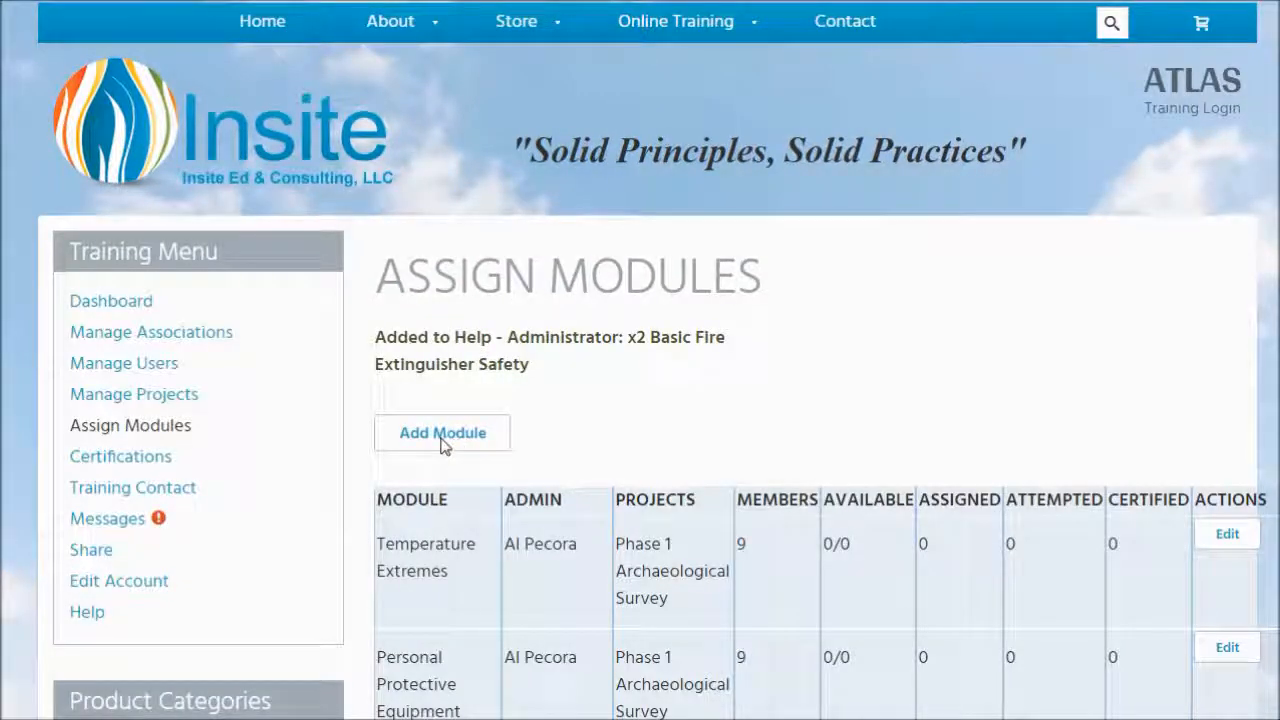
Step: Assign the Compressed Gas Cylinder Safety module to Help - Administrator with a quantity of 2 and save it
left_click(446, 443)
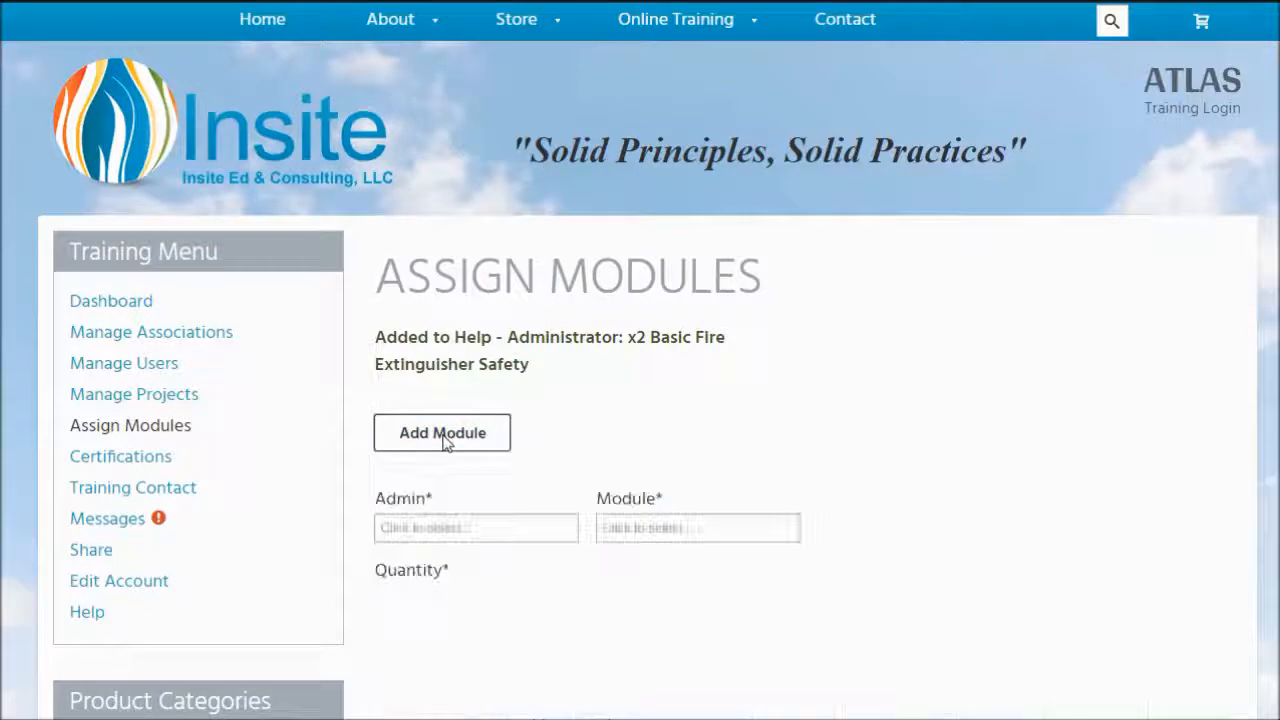
left_click(442, 526)
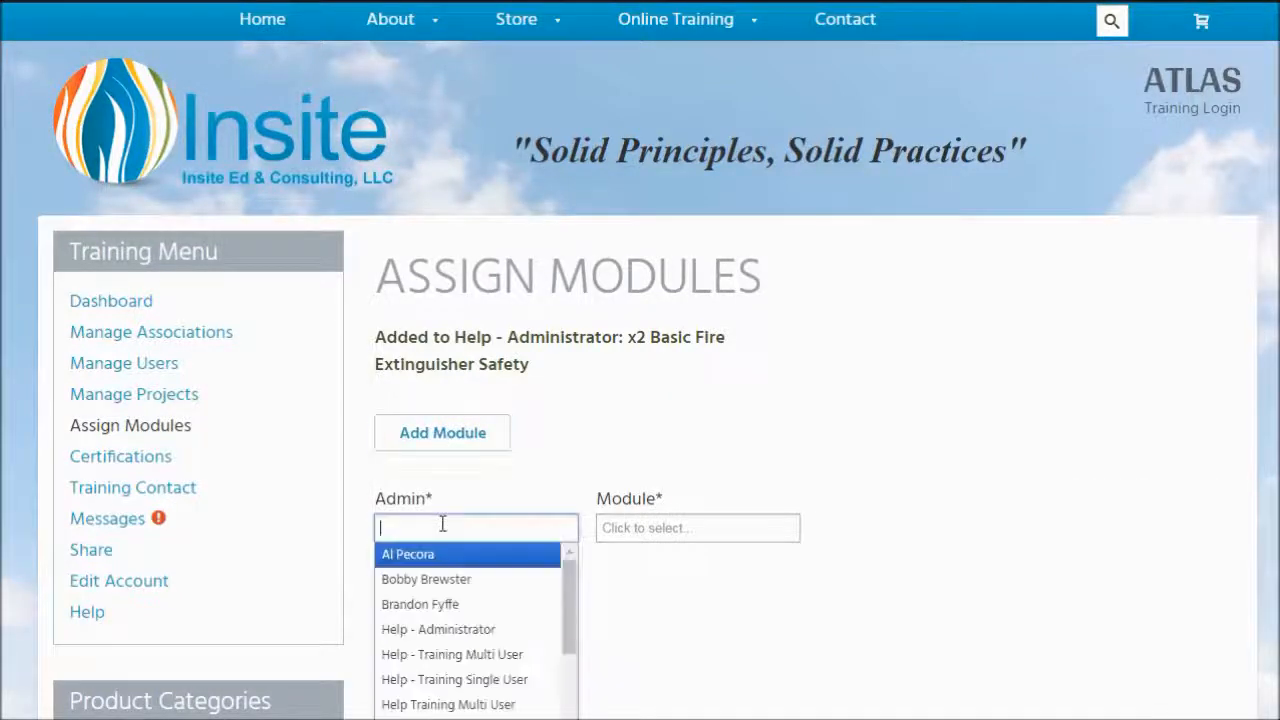
left_click(442, 629)
left_click(622, 527)
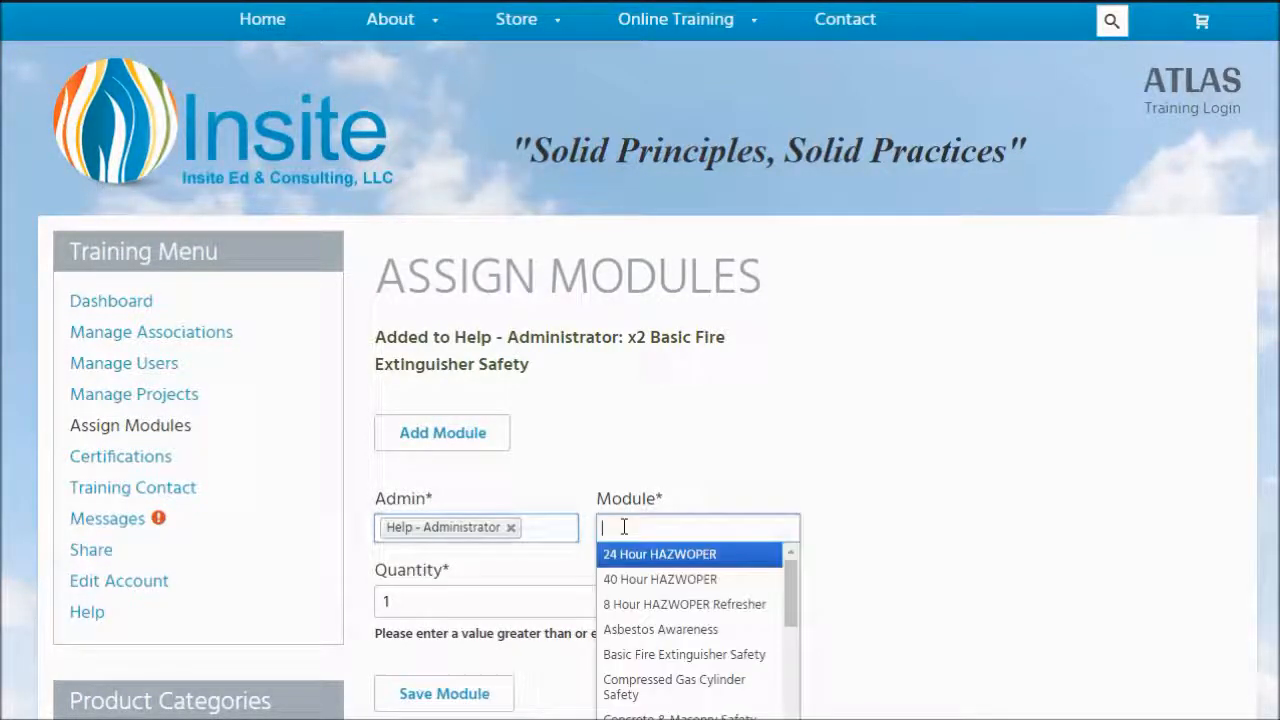
left_click(637, 690)
left_click(434, 618)
key("BackSpace")
type("2")
left_click(412, 707)
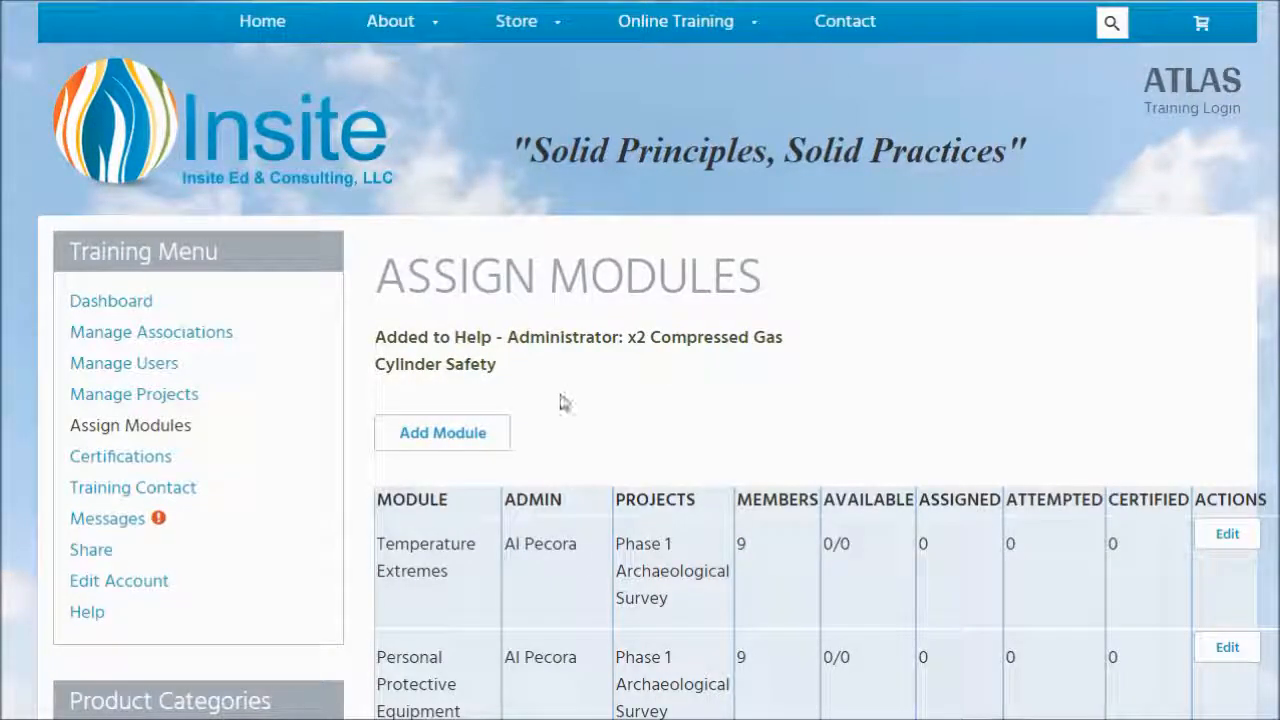
Step: Examine which admin holds the assigned module while the list is filtered by Another Training Project
scroll(540, 400, "down", 2)
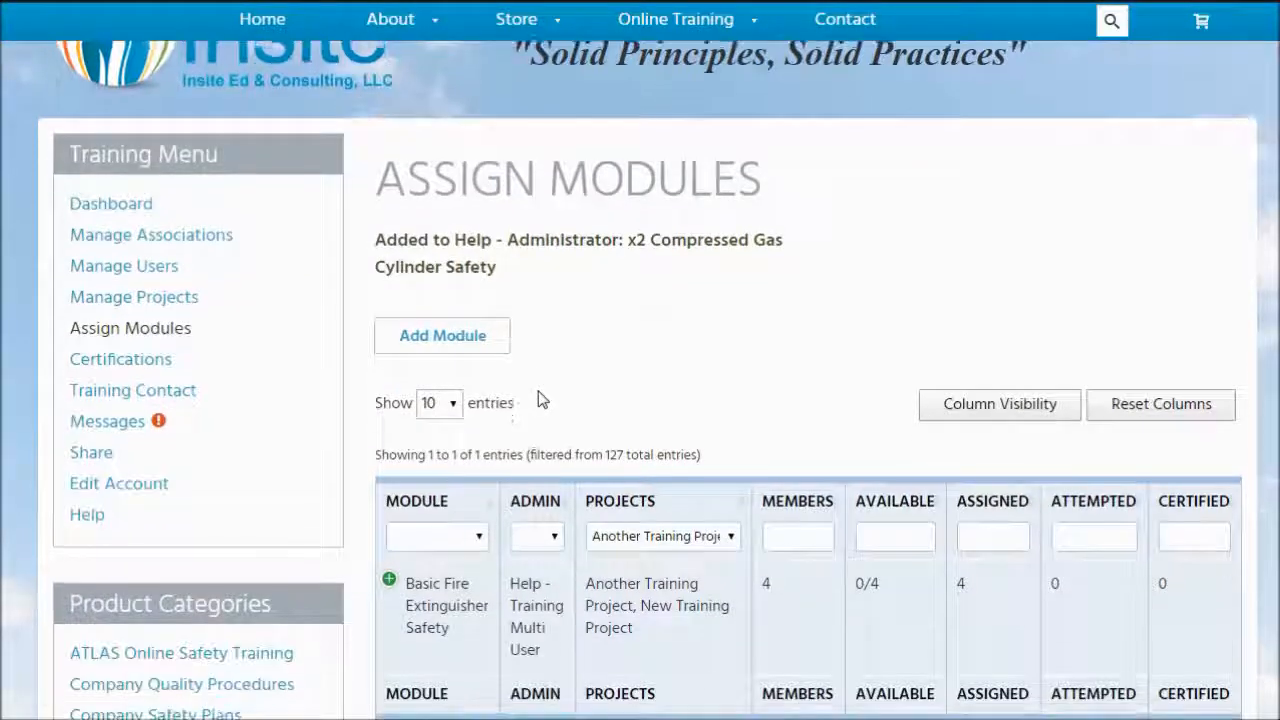
left_click(683, 433)
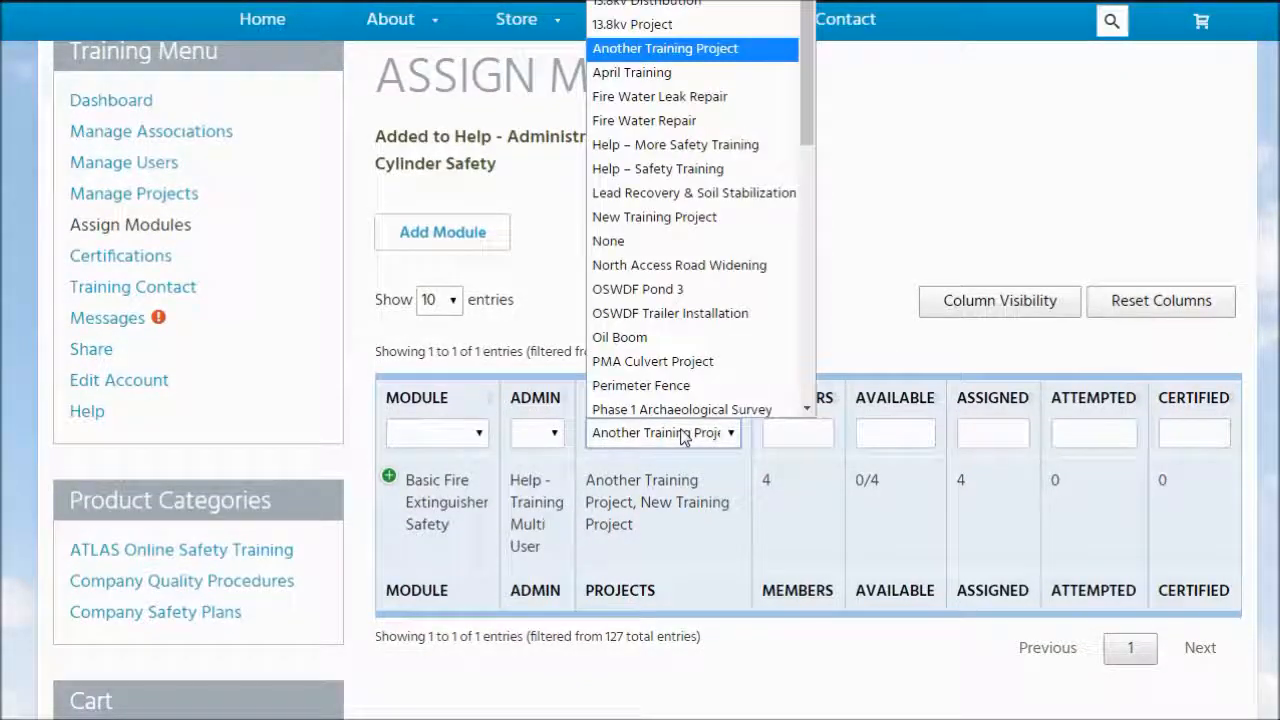
left_click(681, 49)
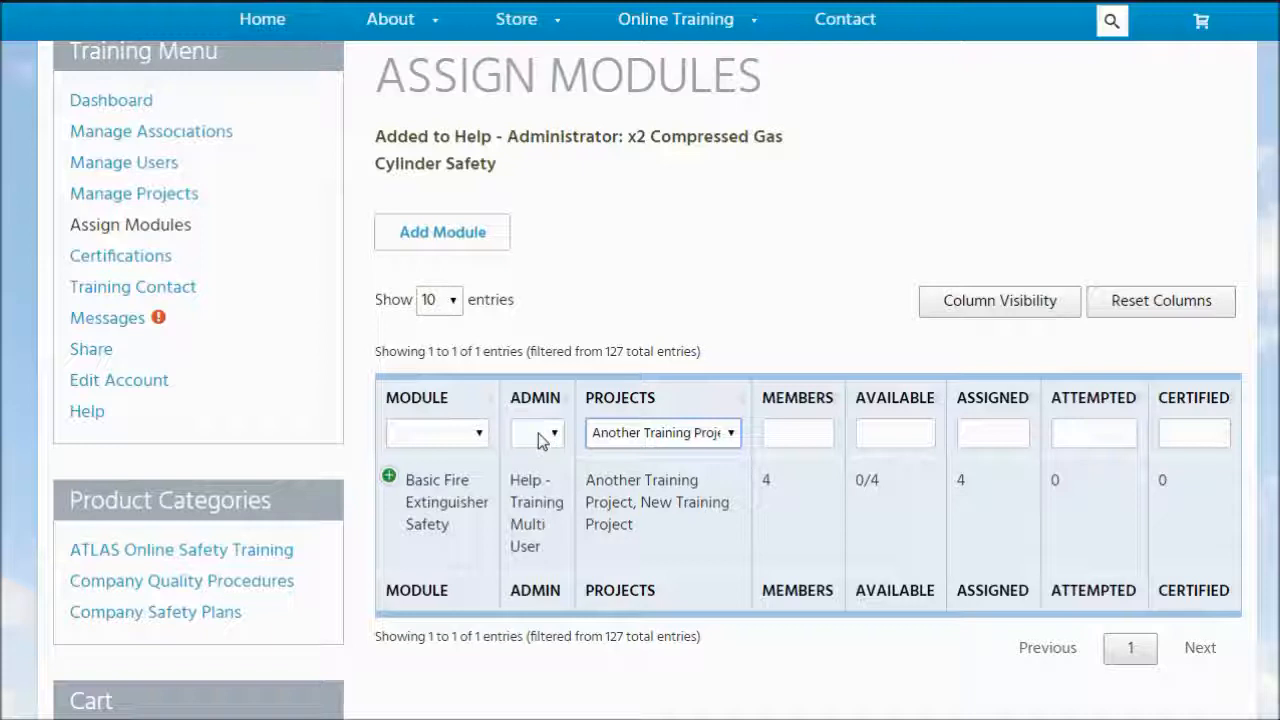
left_click(641, 432)
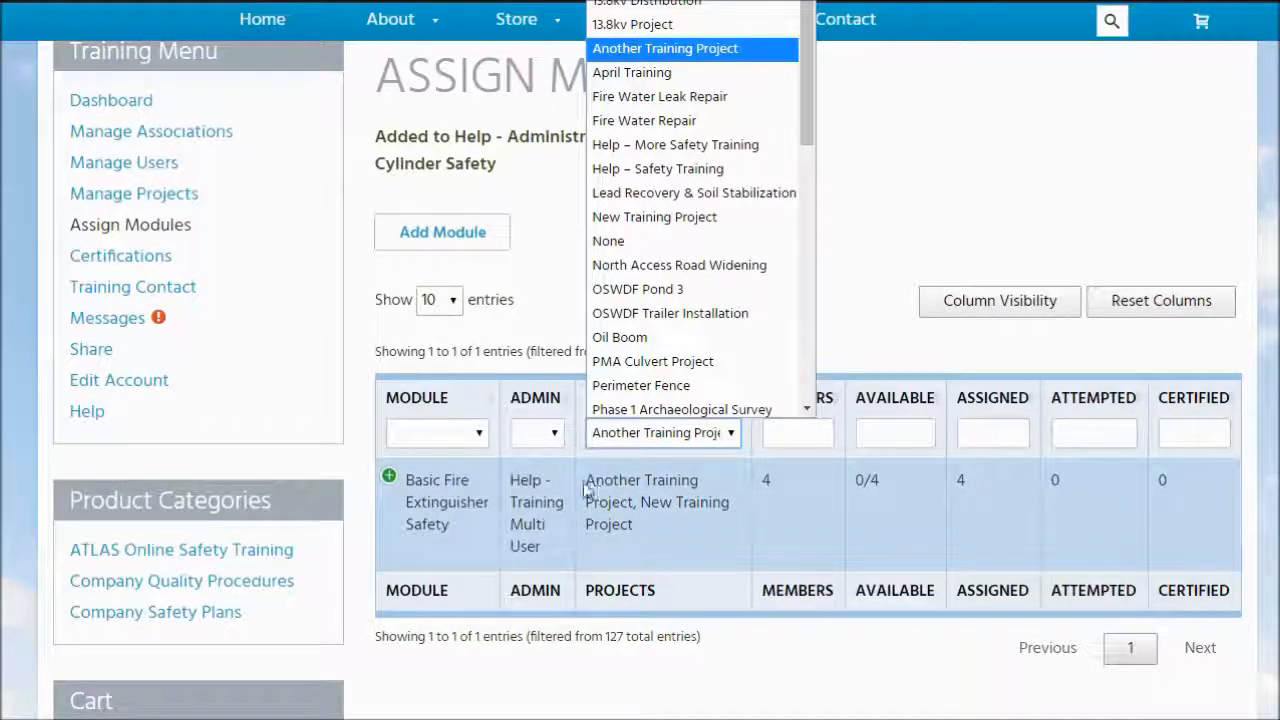
left_click_drag(530, 480, 551, 561)
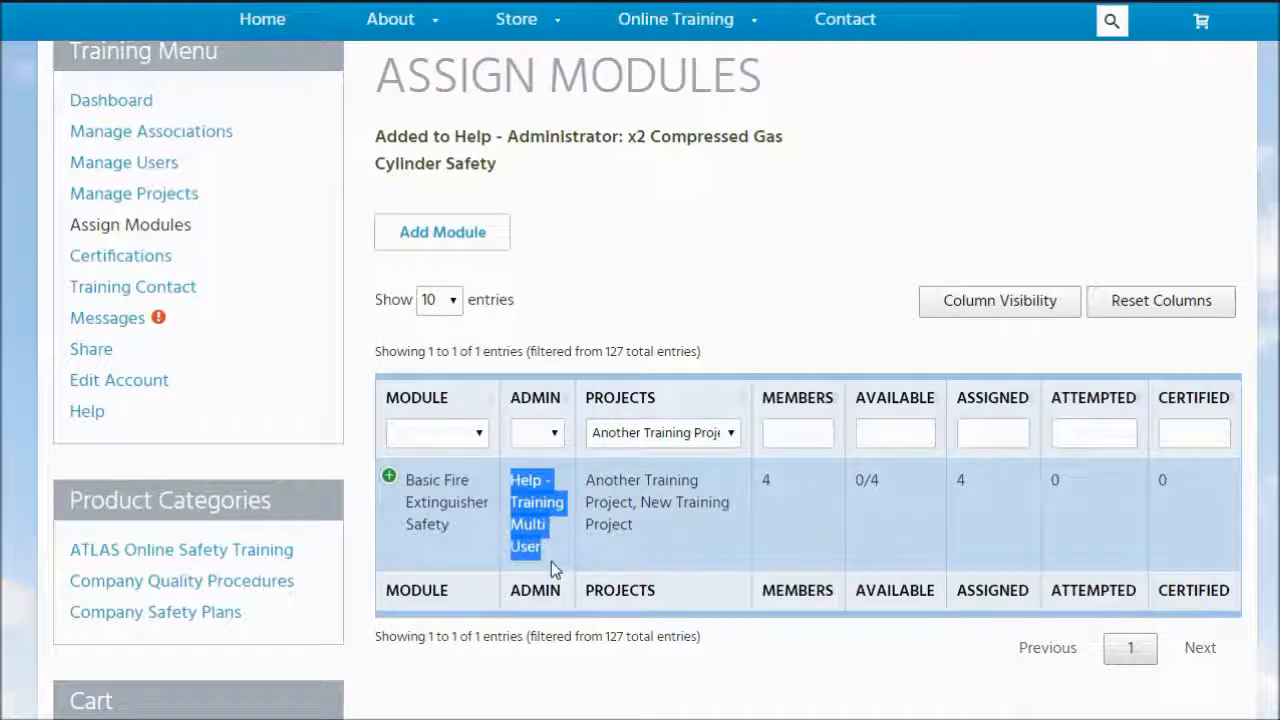
Step: Clear the project filter and filter the assigned modules by the admin Help - Administrator
left_click(630, 432)
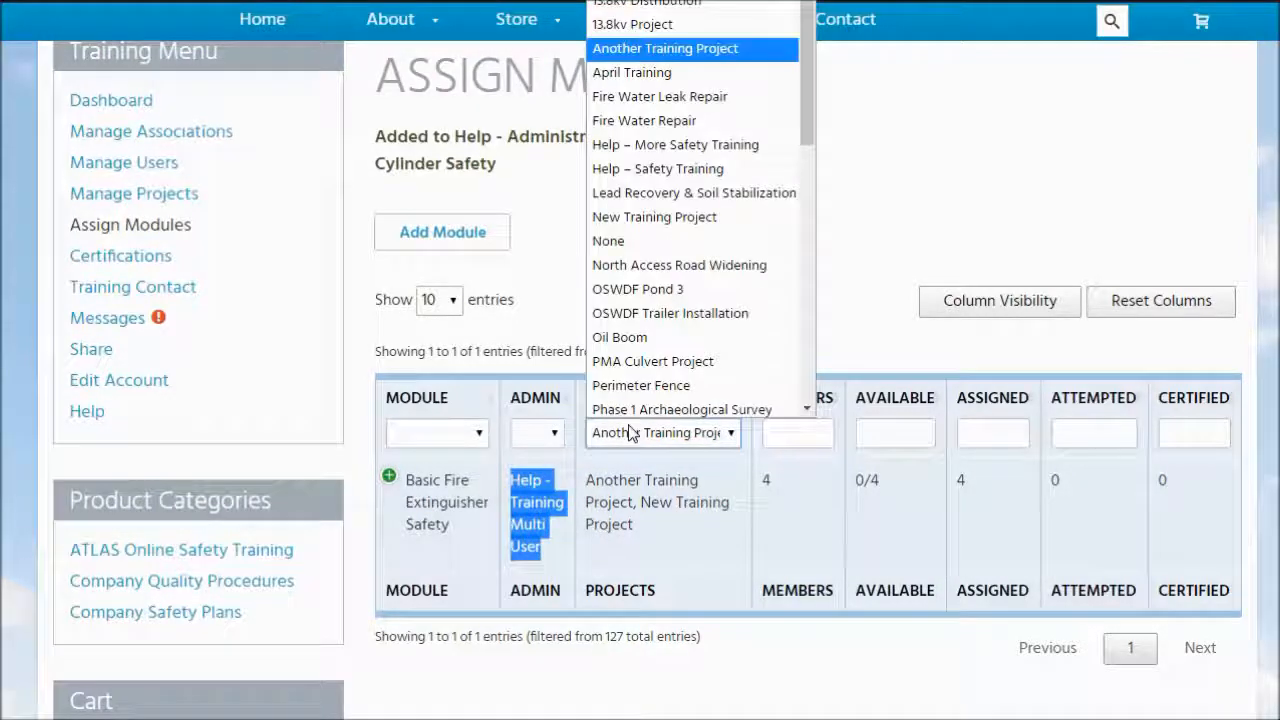
left_click(640, 1)
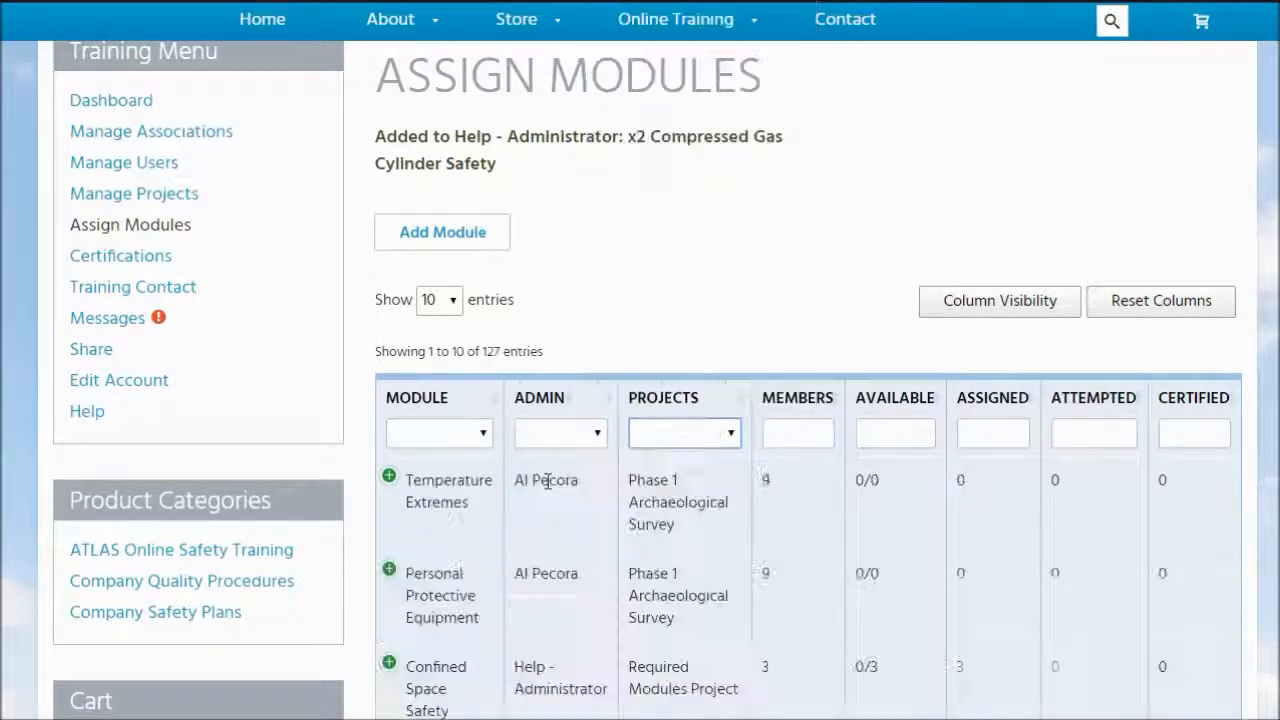
left_click(569, 433)
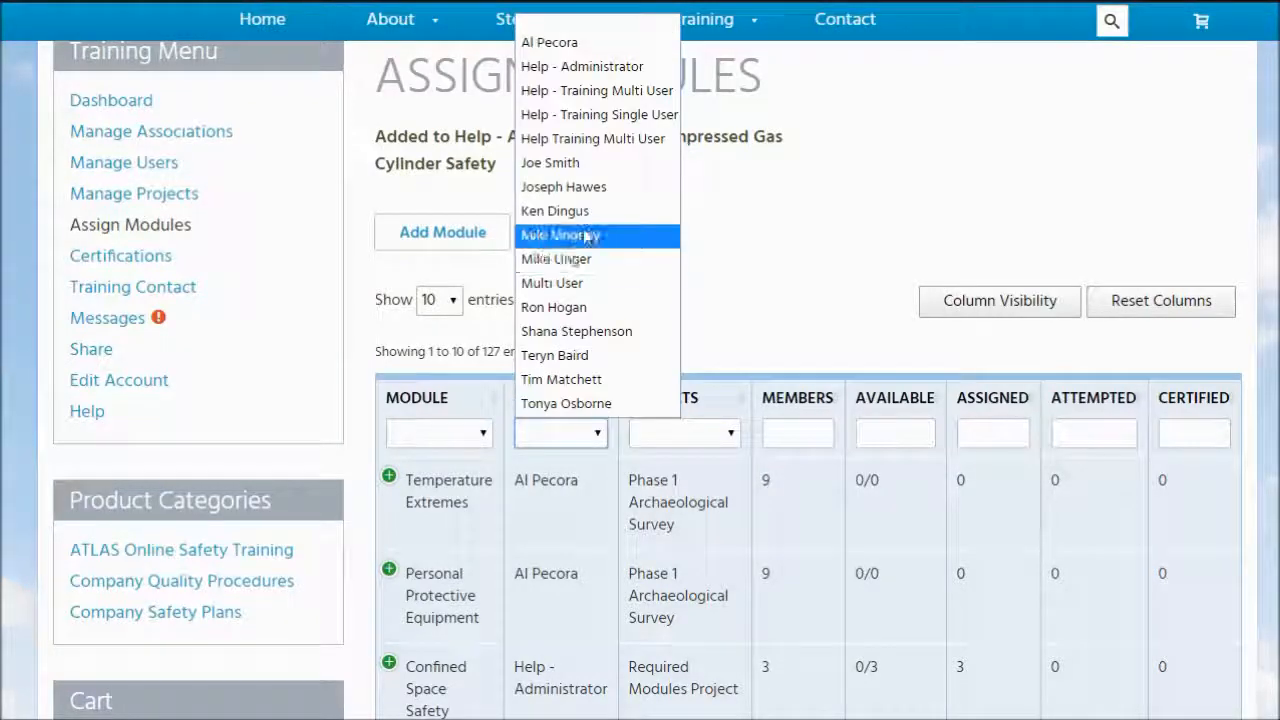
left_click(580, 67)
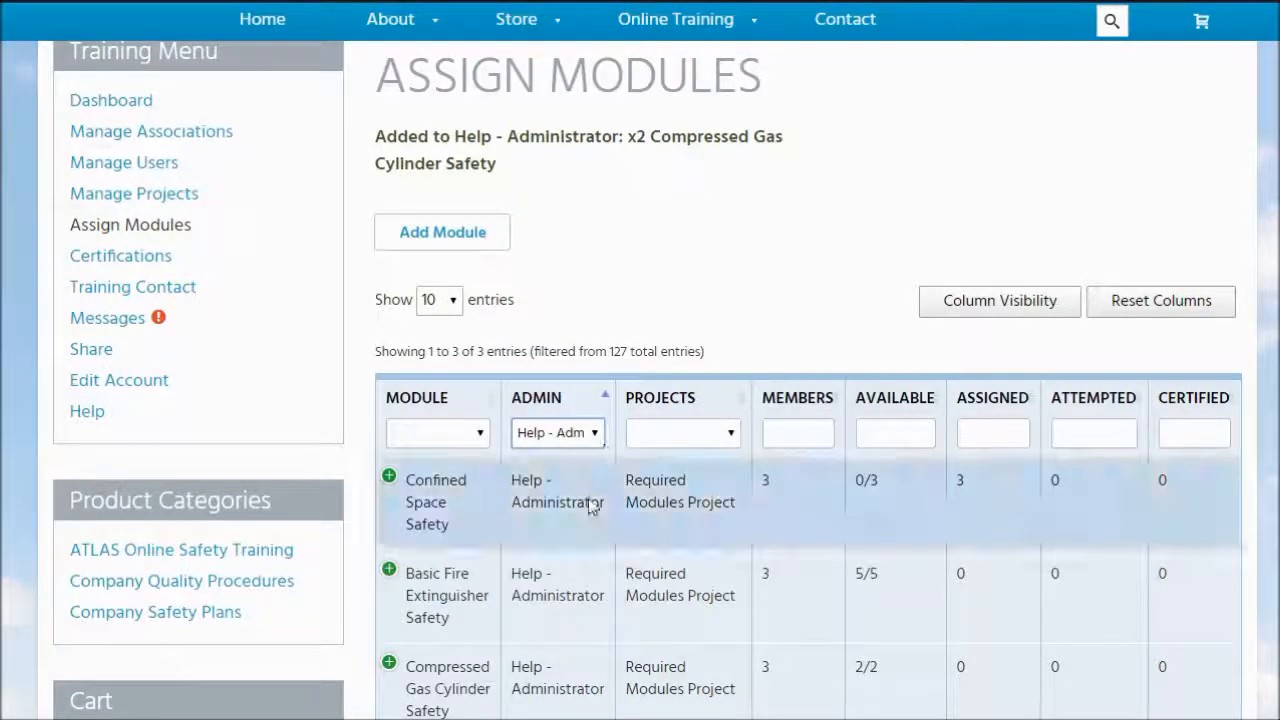
Step: Examine the available quantities of Basic Fire Extinguisher Safety and Compressed Gas Cylinder Safety for this admin
scroll(588, 498, "down", 2)
scroll(588, 498, "up", 1)
scroll(813, 454, "down", 1)
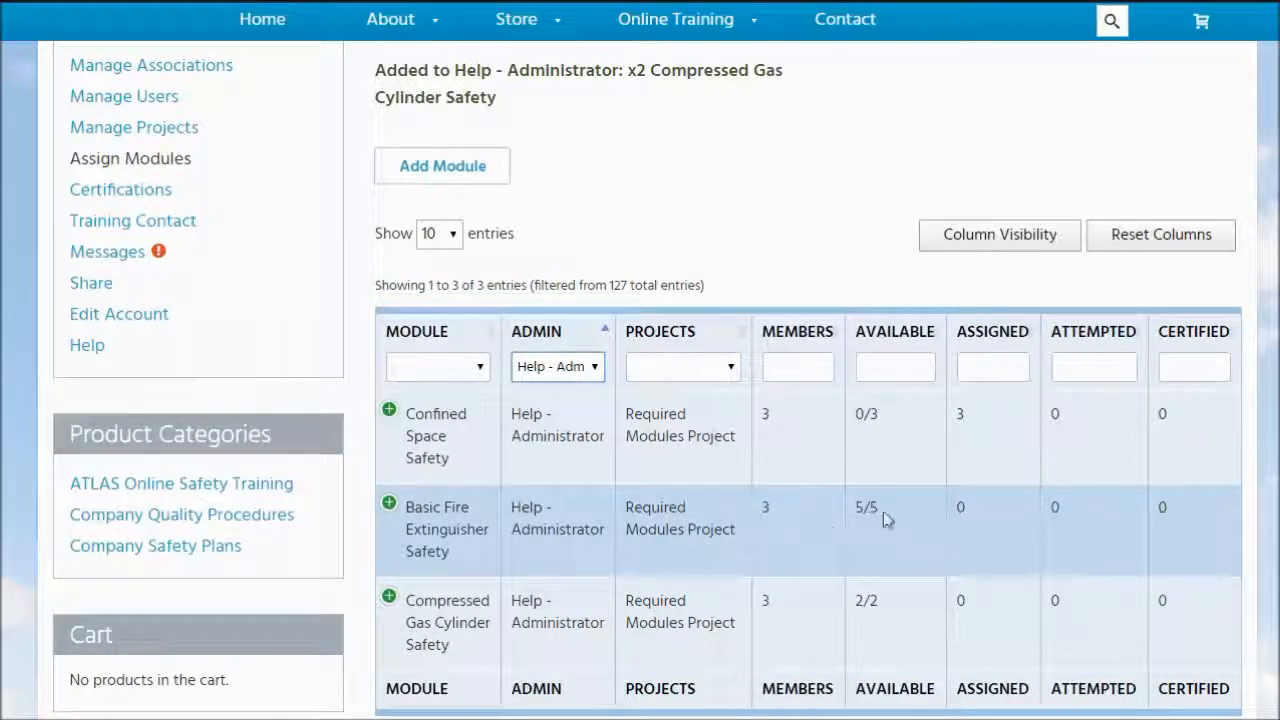
left_click_drag(856, 511, 879, 511)
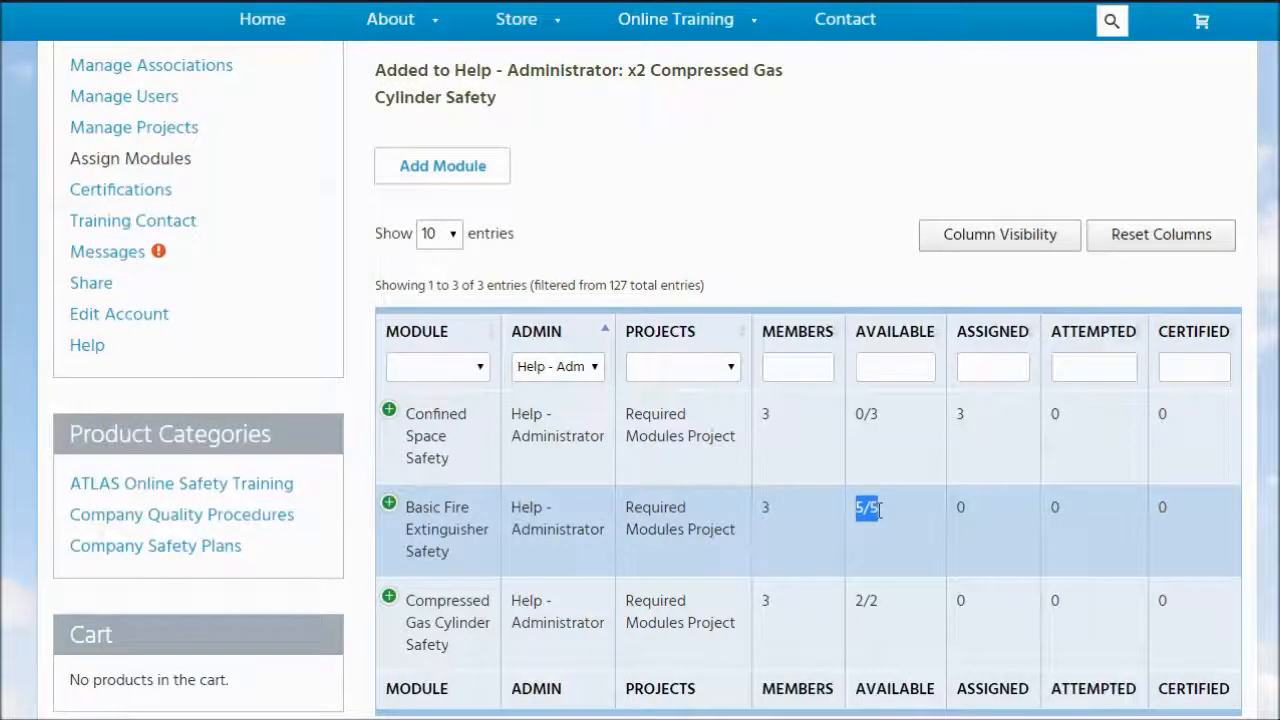
left_click_drag(853, 604, 892, 603)
Step: Edit the Basic Fire Extinguisher Safety assignment, replacing its admin with Help - Training Multi User, and update the module
left_click(389, 505)
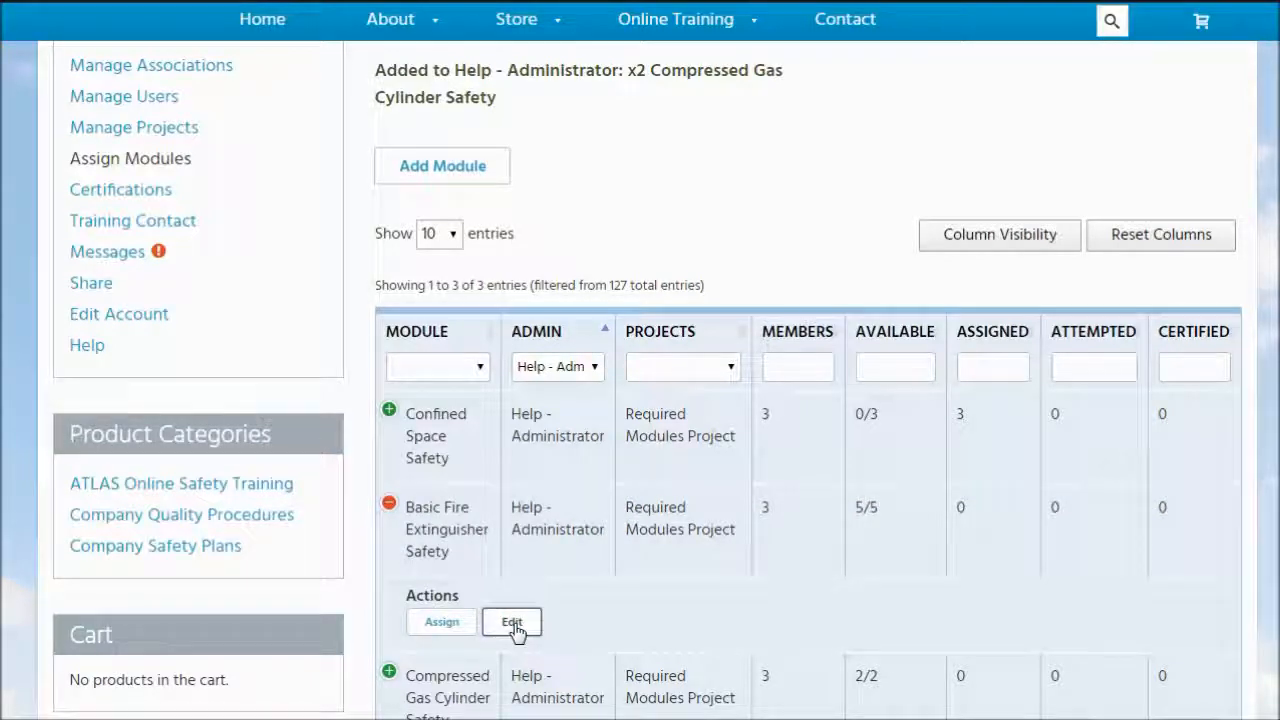
left_click(512, 622)
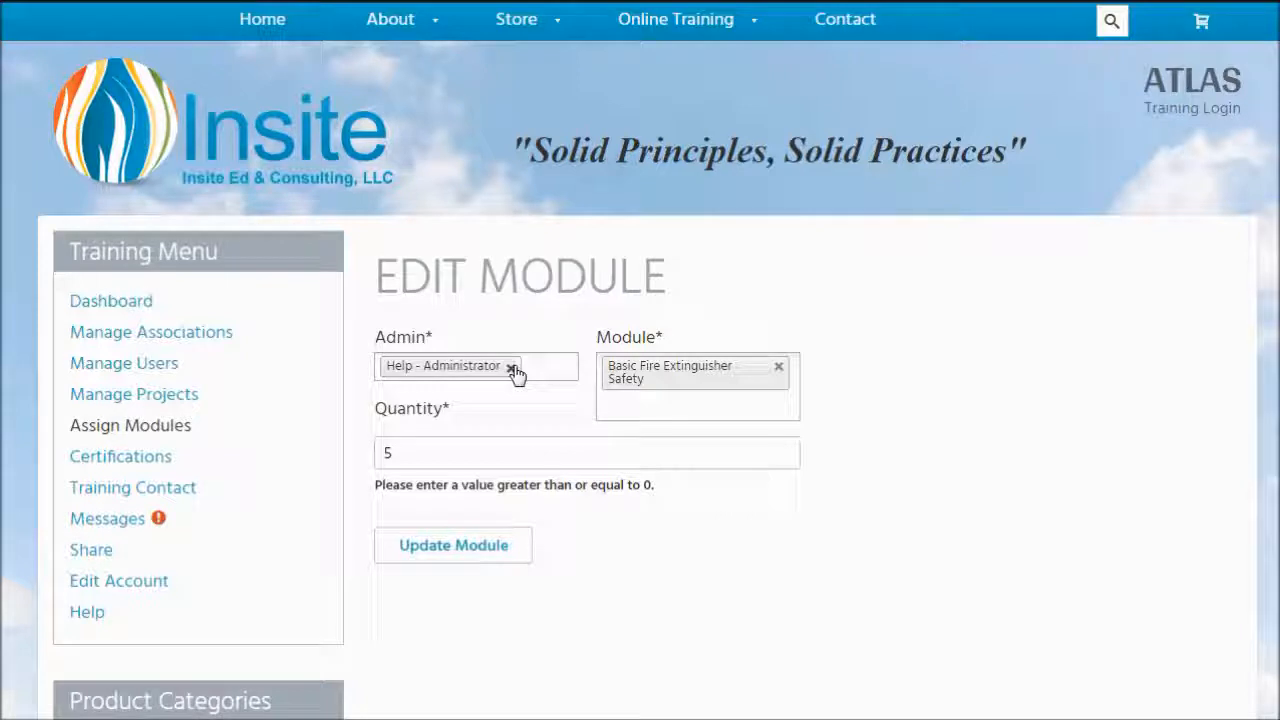
left_click_drag(400, 452, 366, 458)
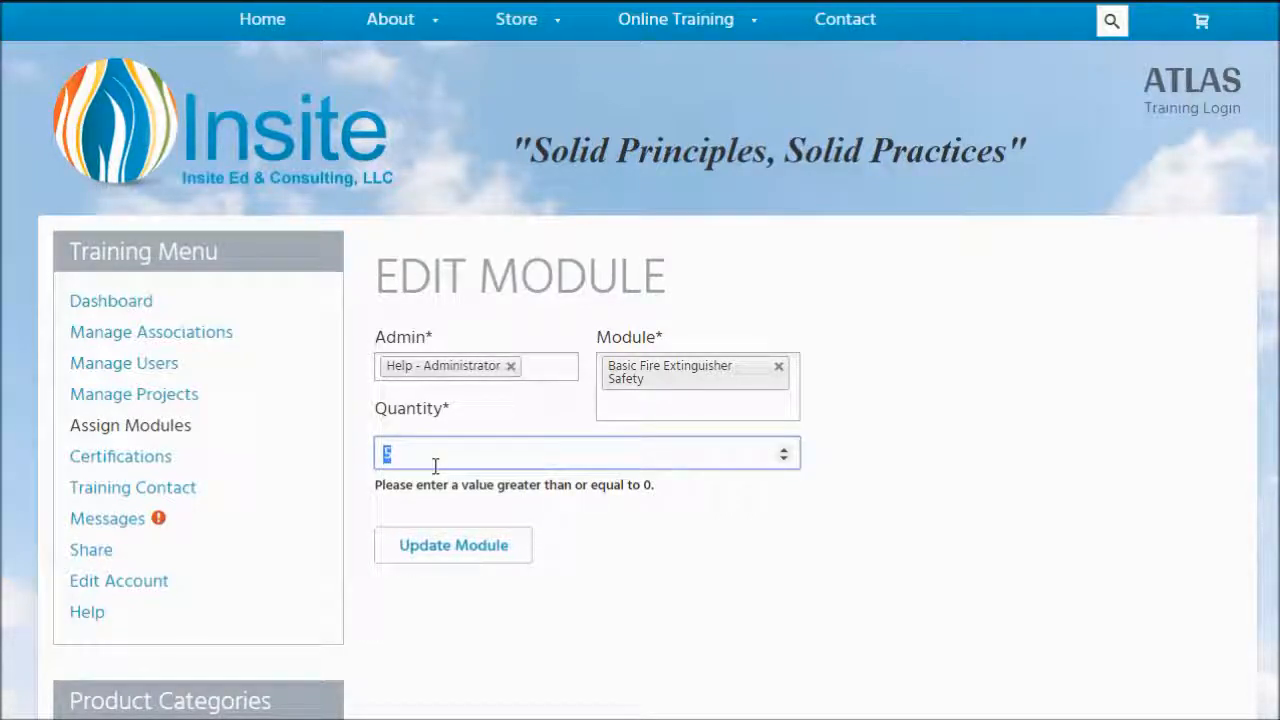
left_click(512, 368)
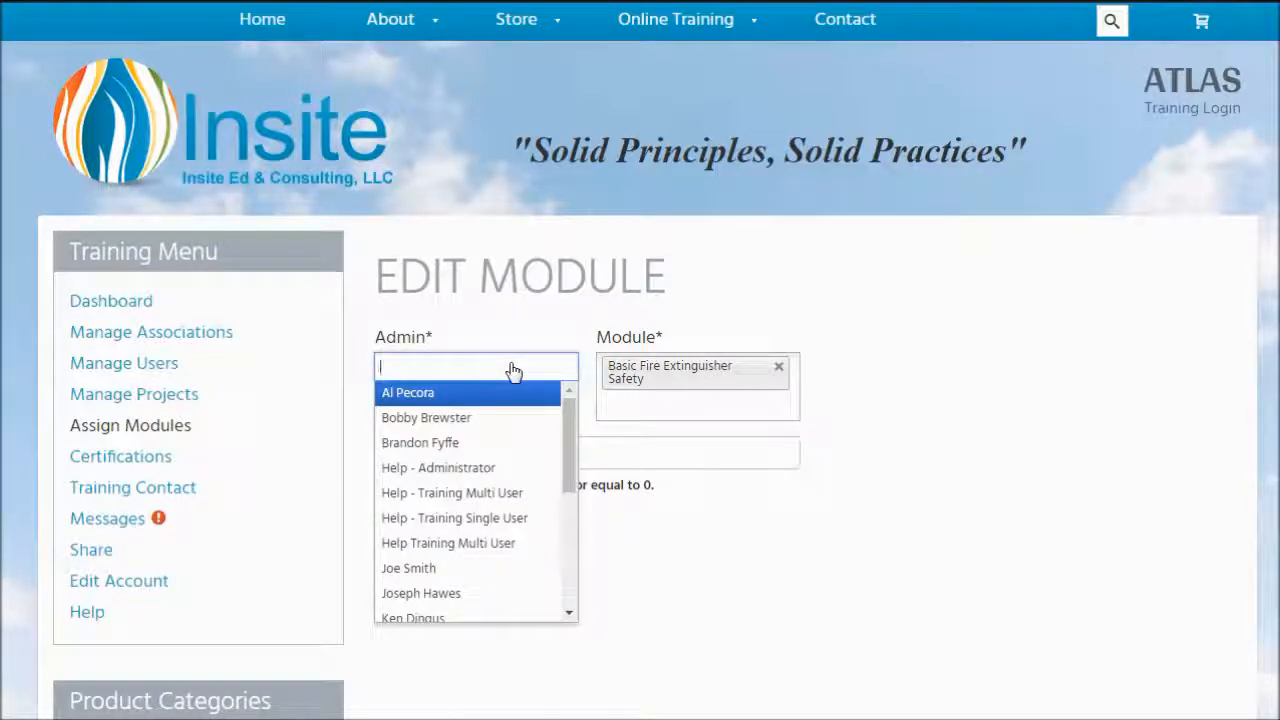
left_click(500, 493)
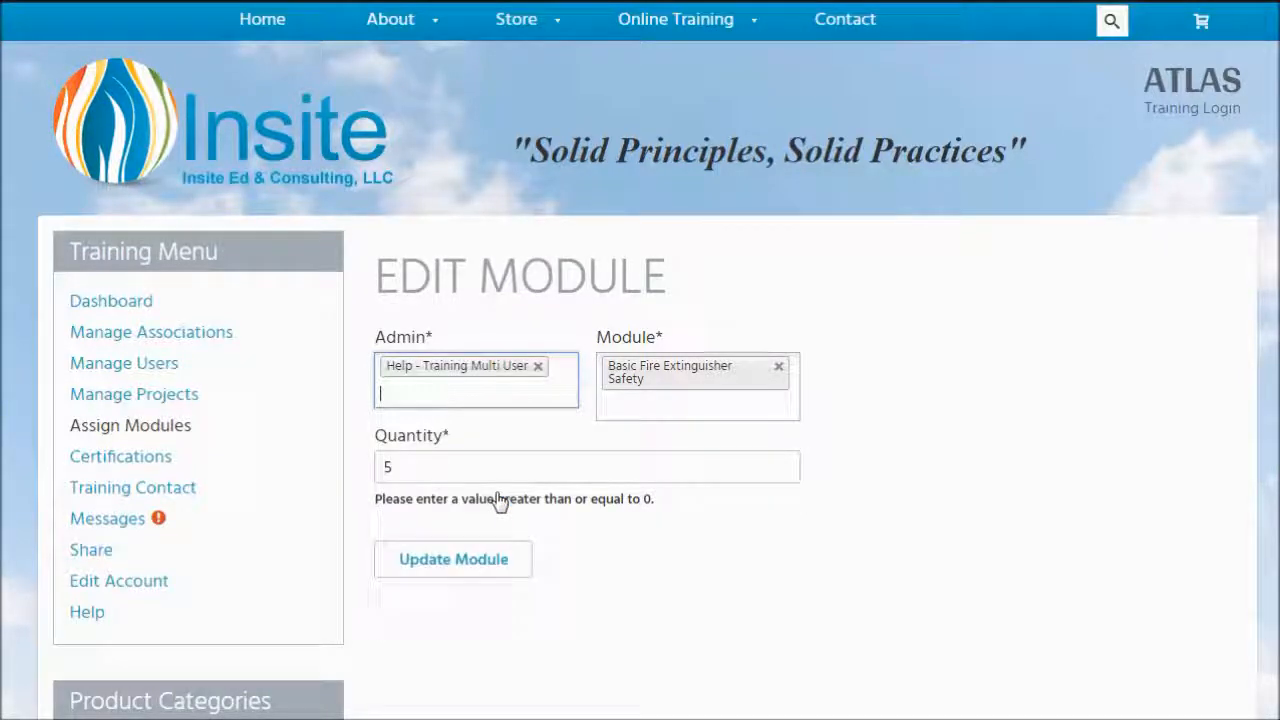
left_click(463, 569)
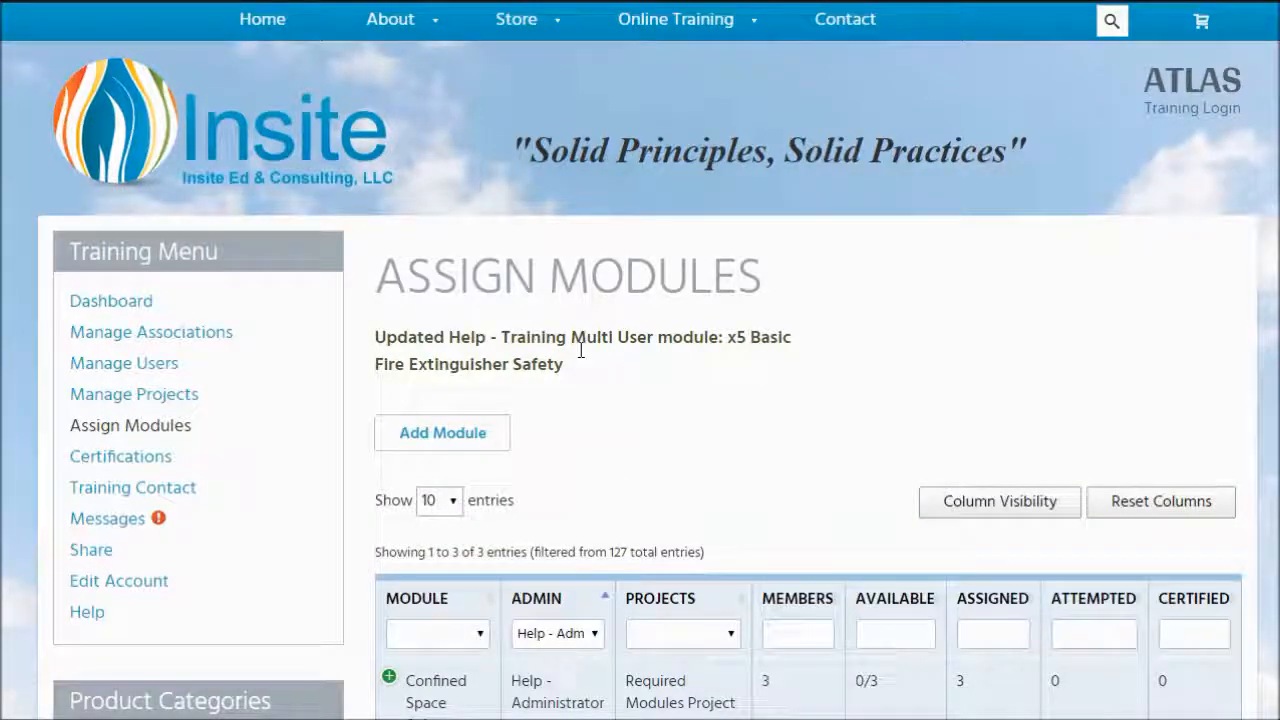
Step: Review the update message and clear the Help - Administrator filter from the admin column
left_click_drag(586, 338, 792, 340)
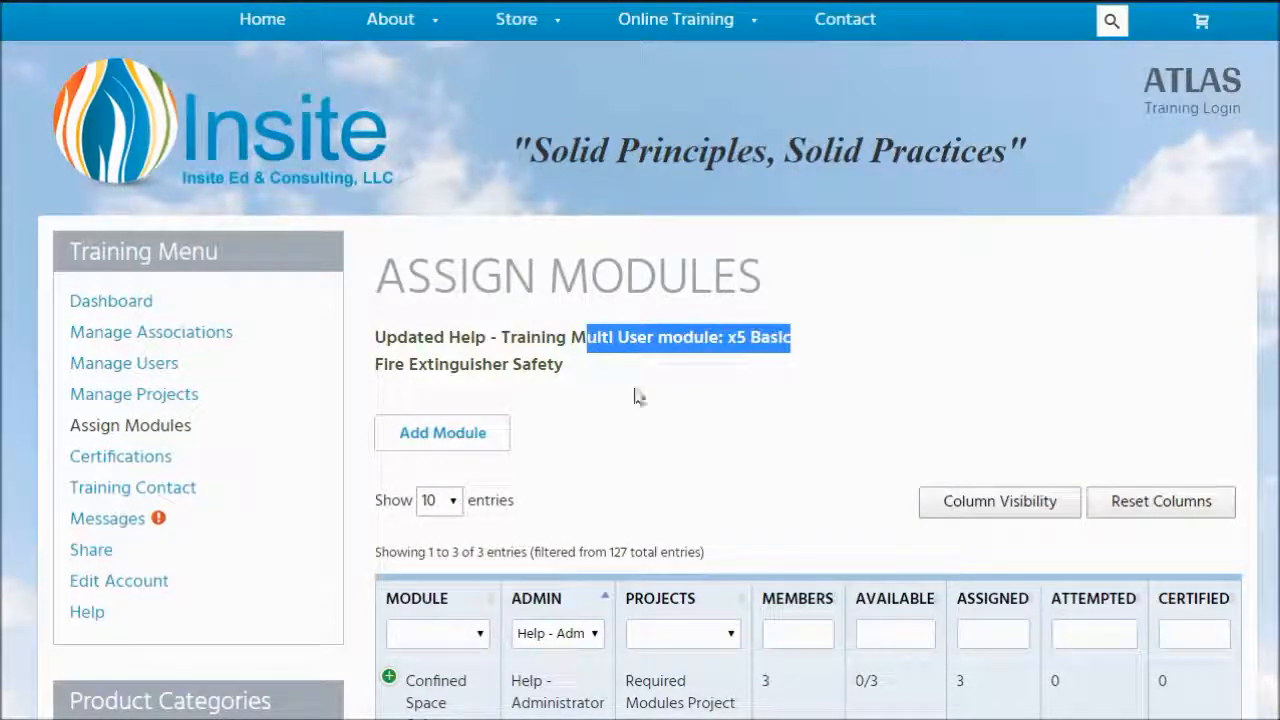
left_click(563, 414)
scroll(563, 414, "down", 1)
scroll(563, 414, "down", 2)
left_click(562, 428)
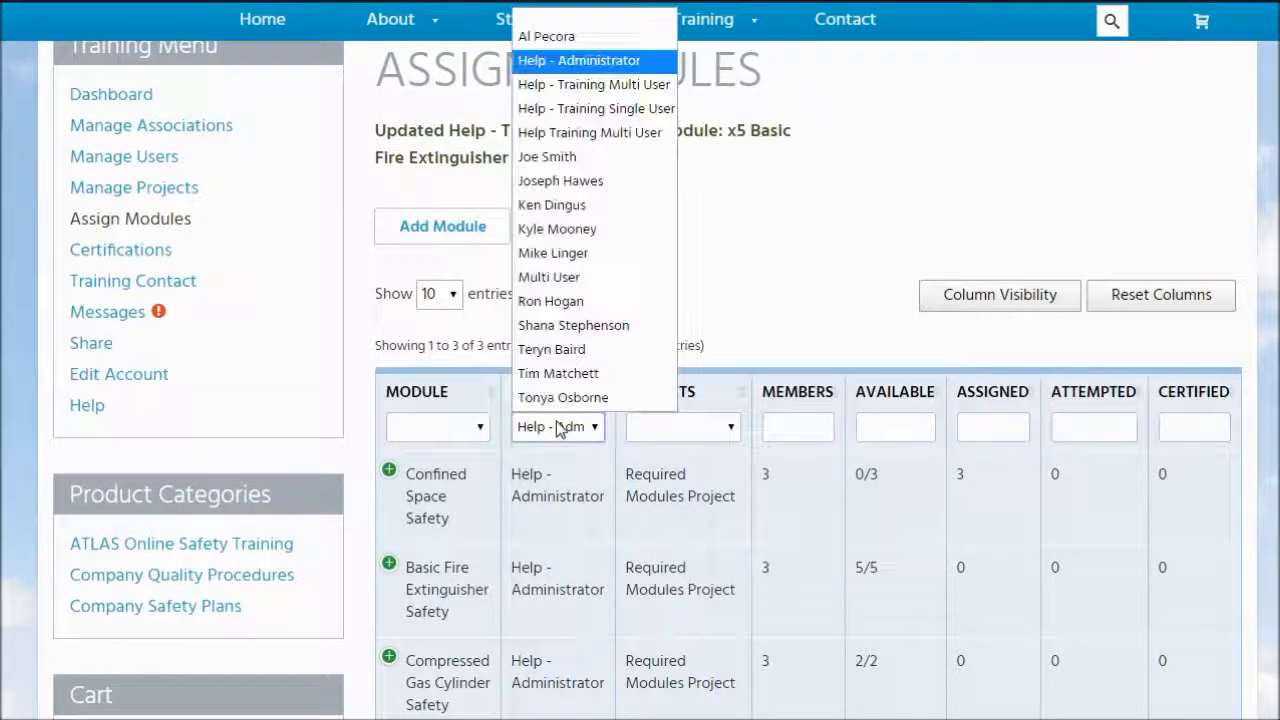
left_click(530, 22)
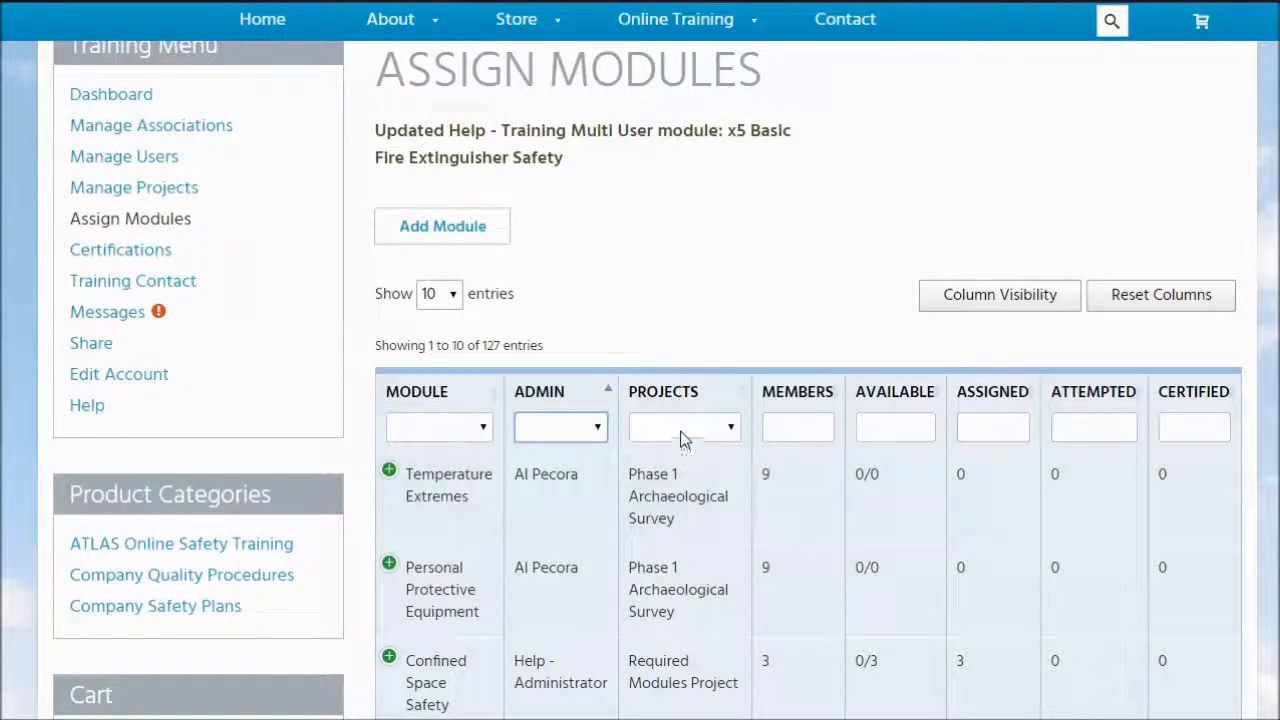
Step: Filter the assigned modules by Another Training Project and examine the module's admin and available quantity
left_click(684, 432)
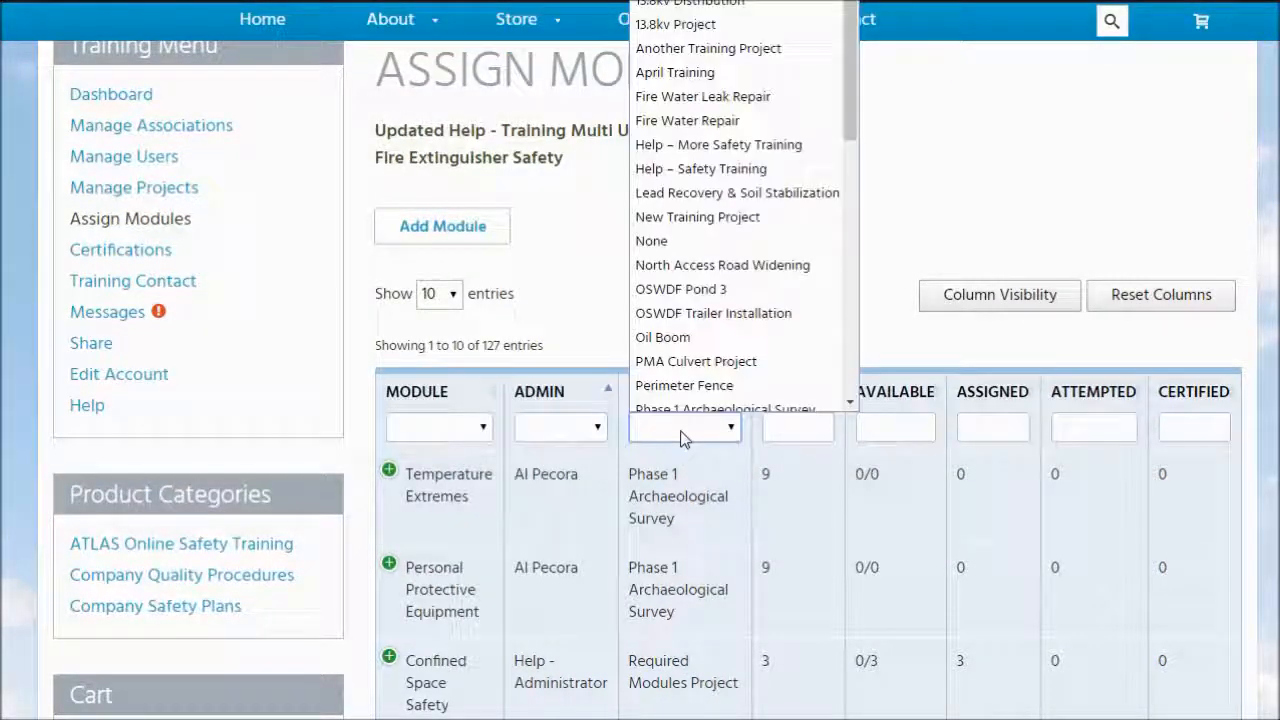
left_click(692, 52)
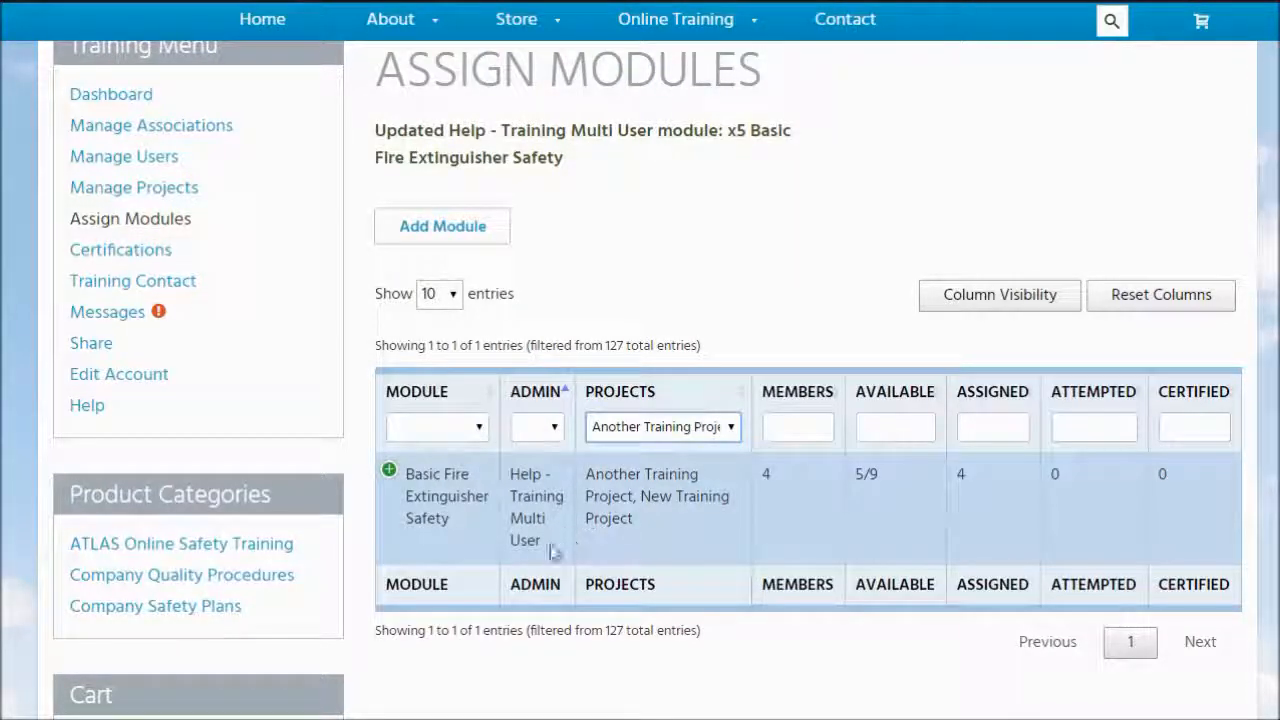
left_click_drag(546, 540, 511, 470)
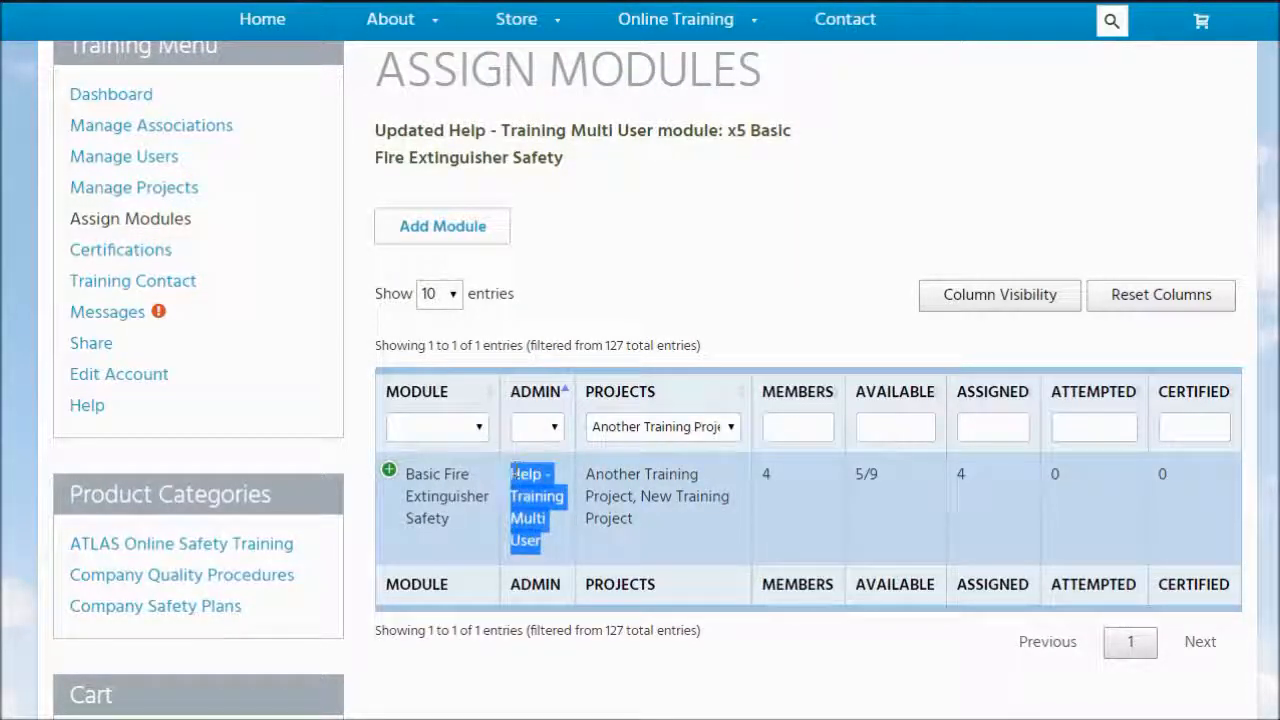
left_click_drag(897, 474, 855, 475)
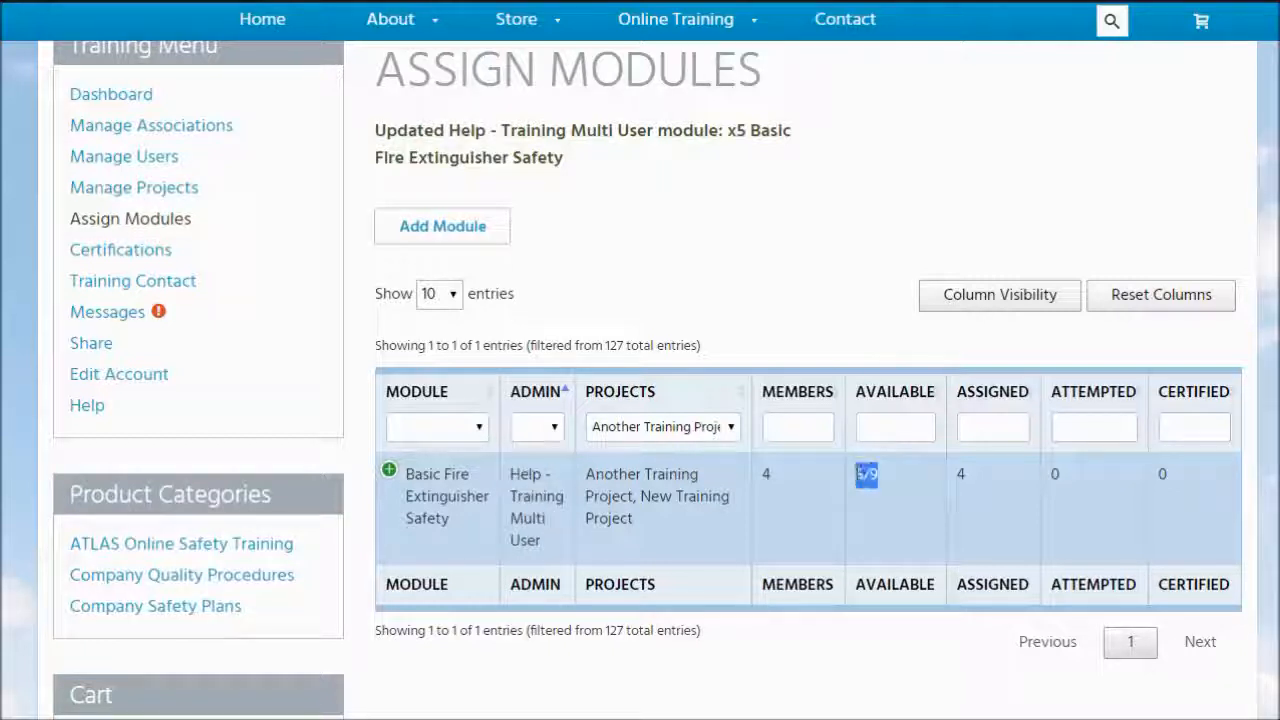
Step: Clear the project filter and filter the assigned modules by the admin Help - Training Multi User
left_click(625, 426)
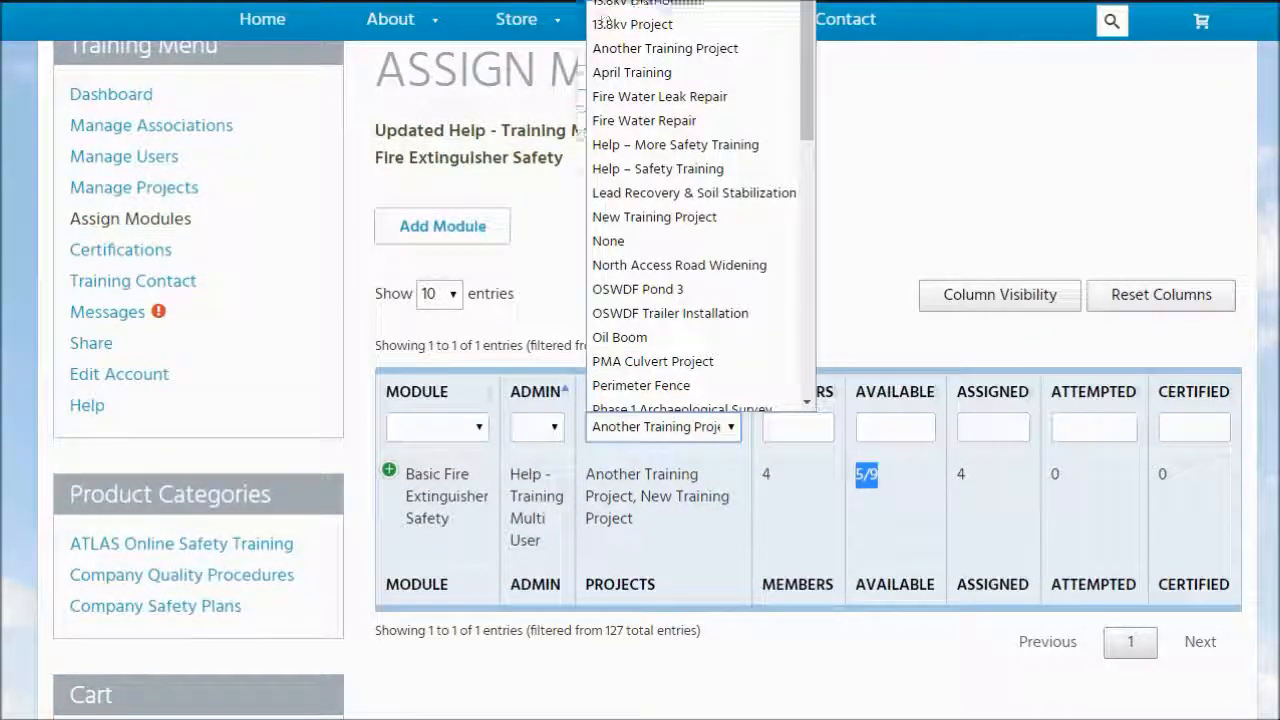
left_click(604, 2)
left_click(557, 428)
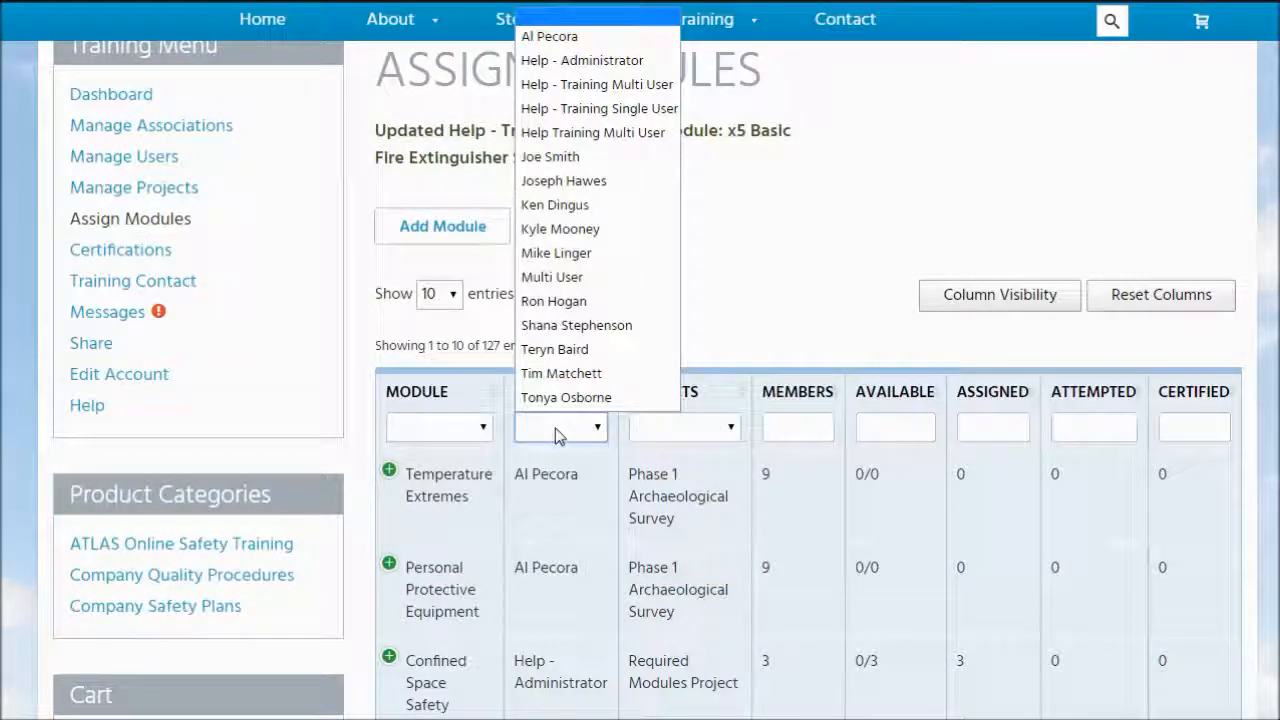
left_click(600, 85)
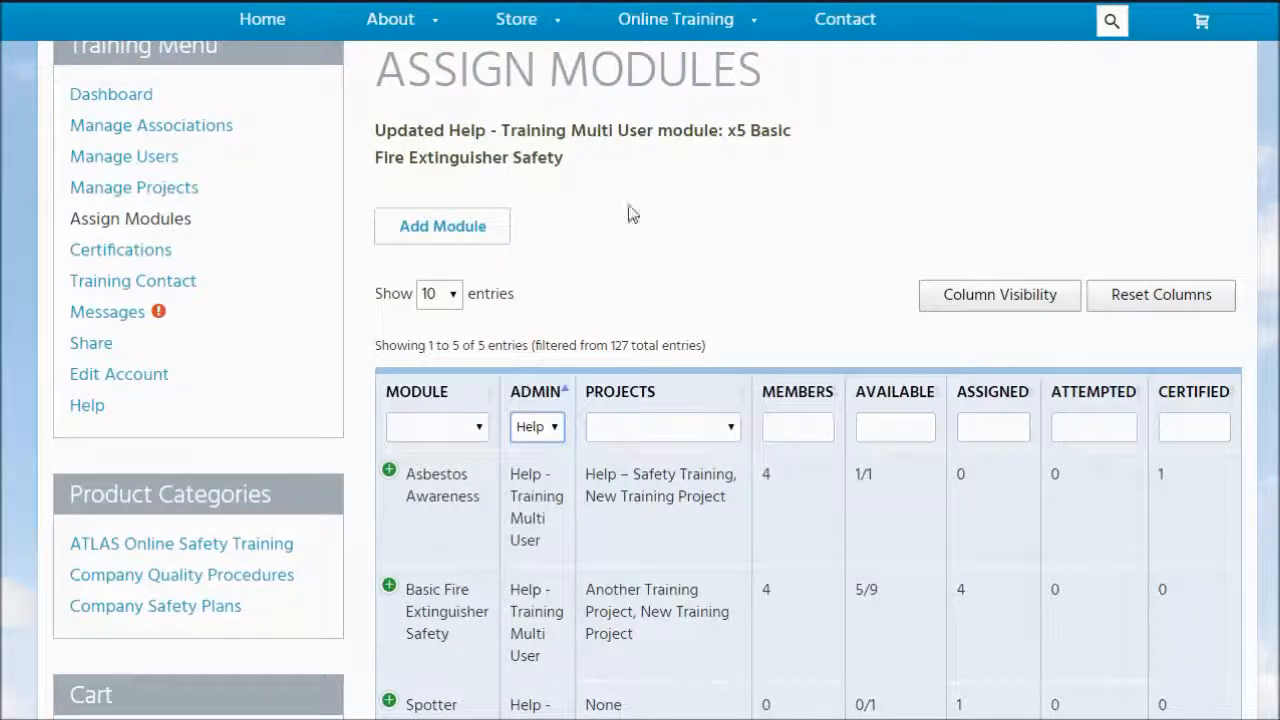
Step: Examine the list of modules assigned to Help - Training Multi User, keeping that admin selected in the filter
scroll(711, 608, "down", 2)
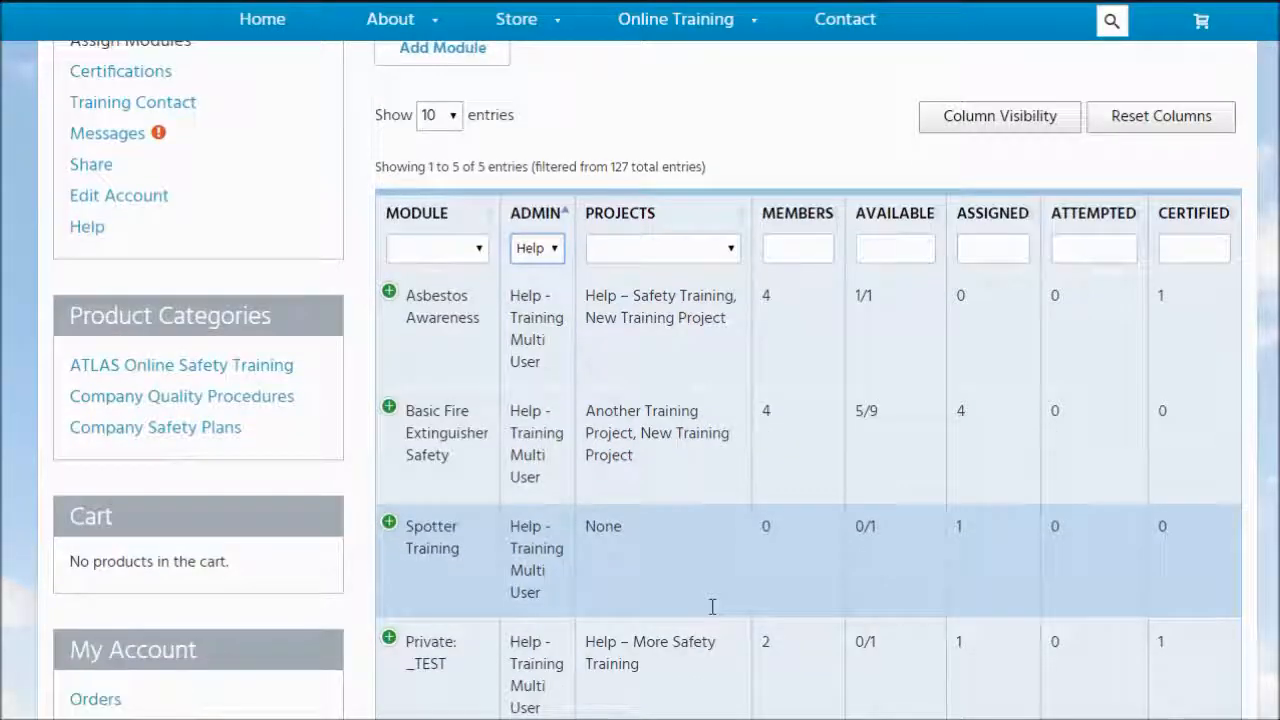
scroll(711, 610, "up", 1)
left_click(533, 372)
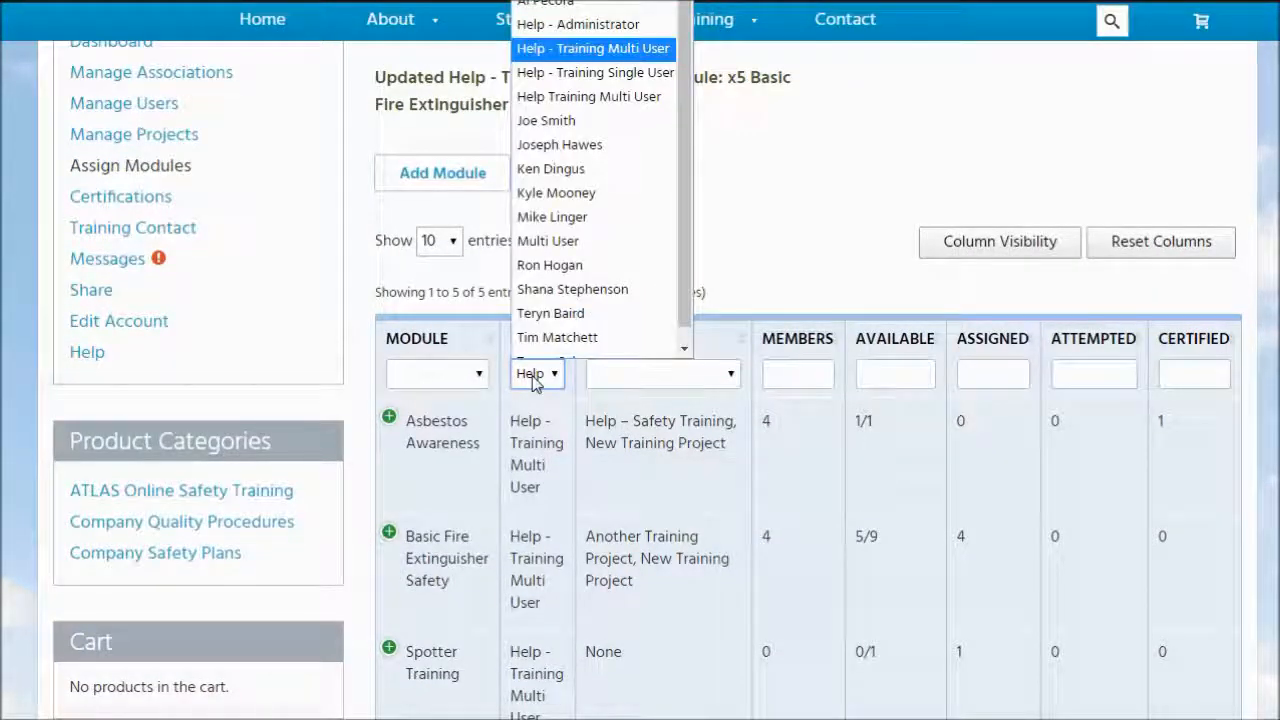
left_click(592, 48)
scroll(547, 418, "down", 6)
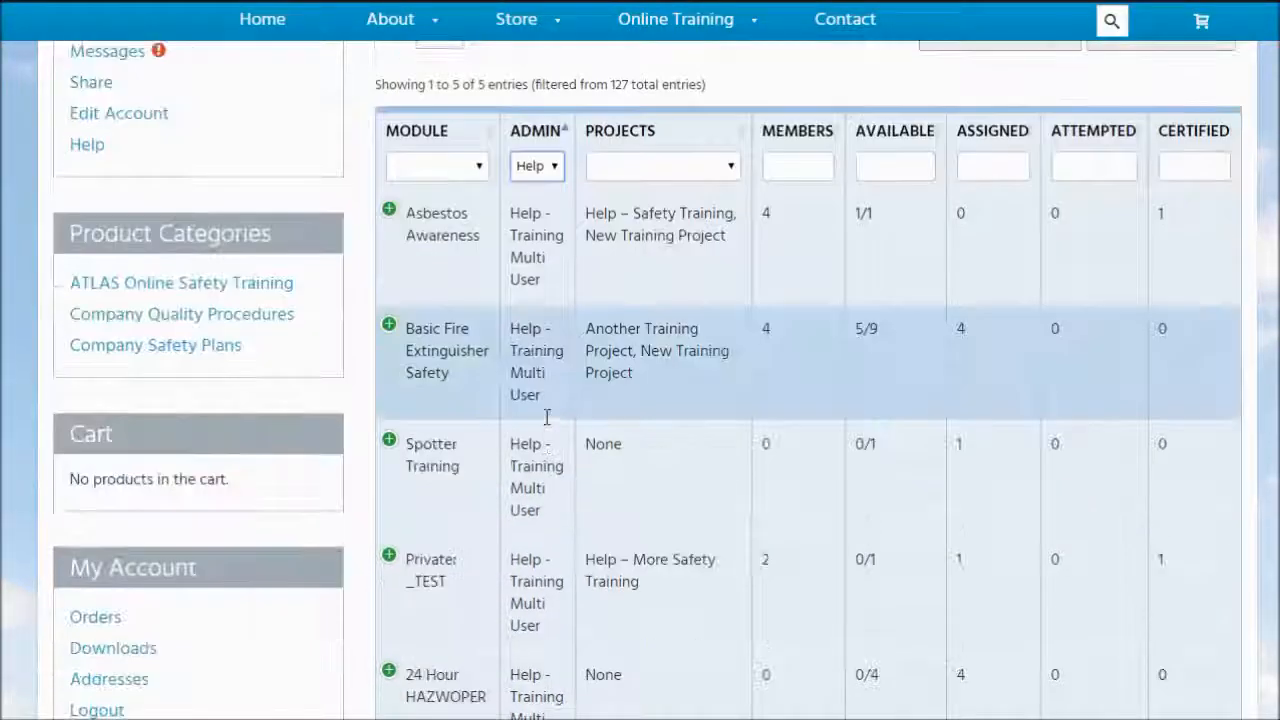
scroll(547, 418, "up", 4)
scroll(547, 418, "up", 1)
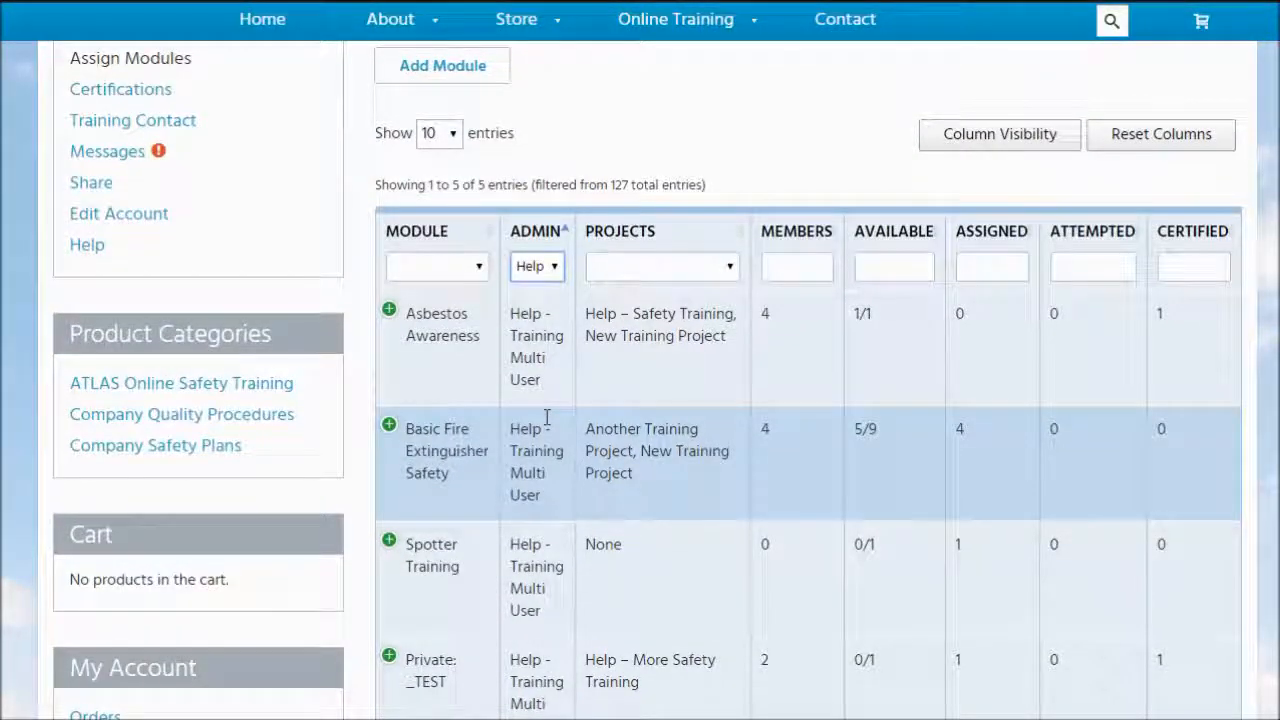
Step: Filter the assigned modules by the admin Help - Administrator
scroll(546, 417, "up", 1)
left_click(537, 280)
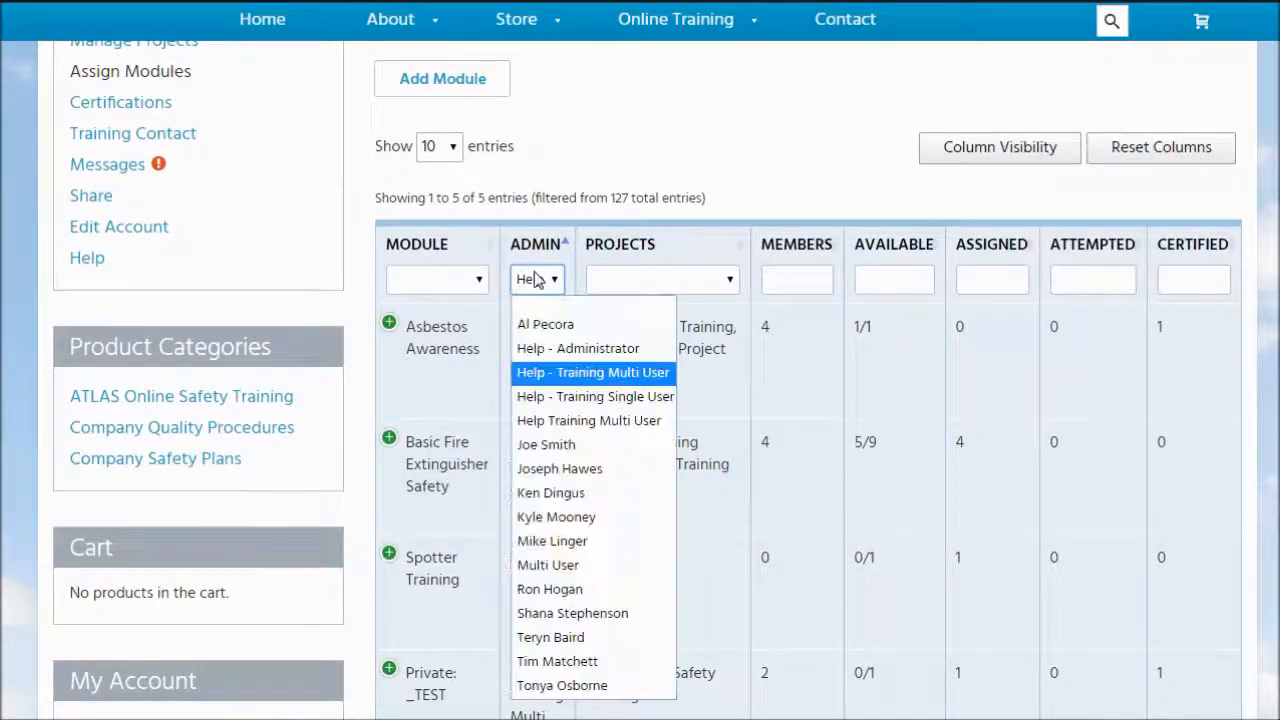
left_click(555, 348)
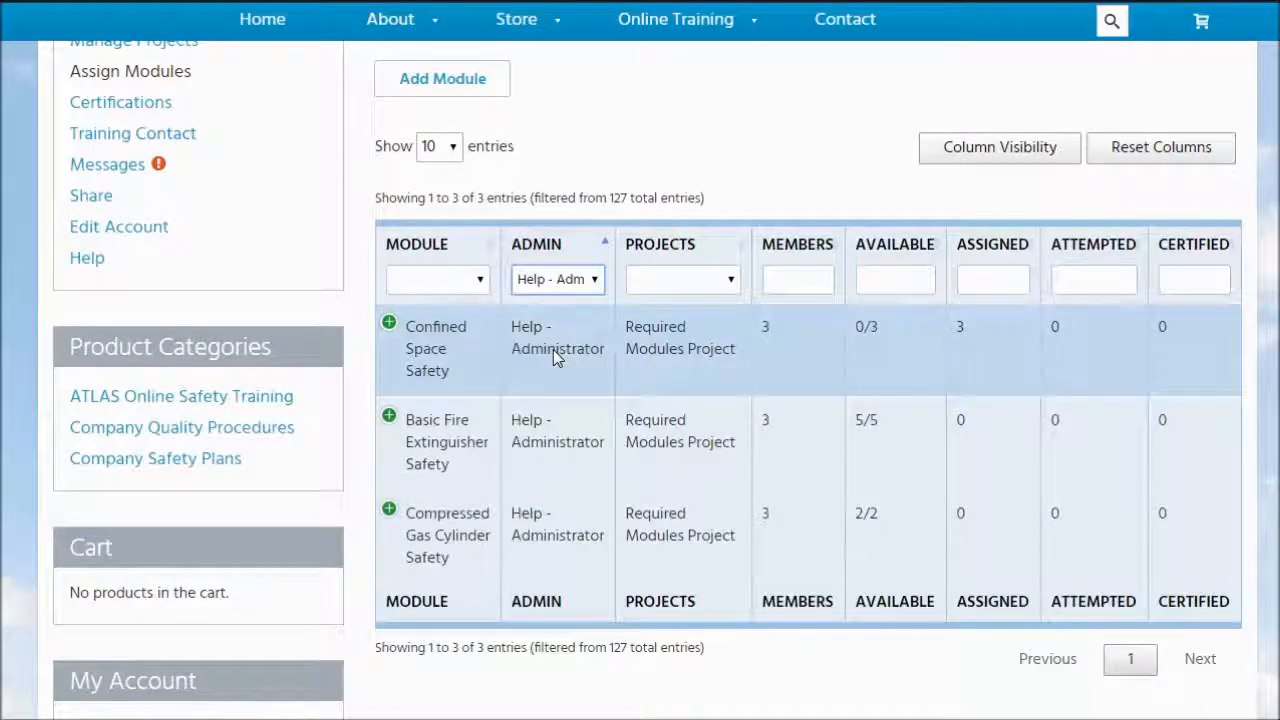
Step: Open the user assignment of Help - Administrator's Compressed Gas Cylinder Safety module, then clear and save its assignments
left_click(388, 509)
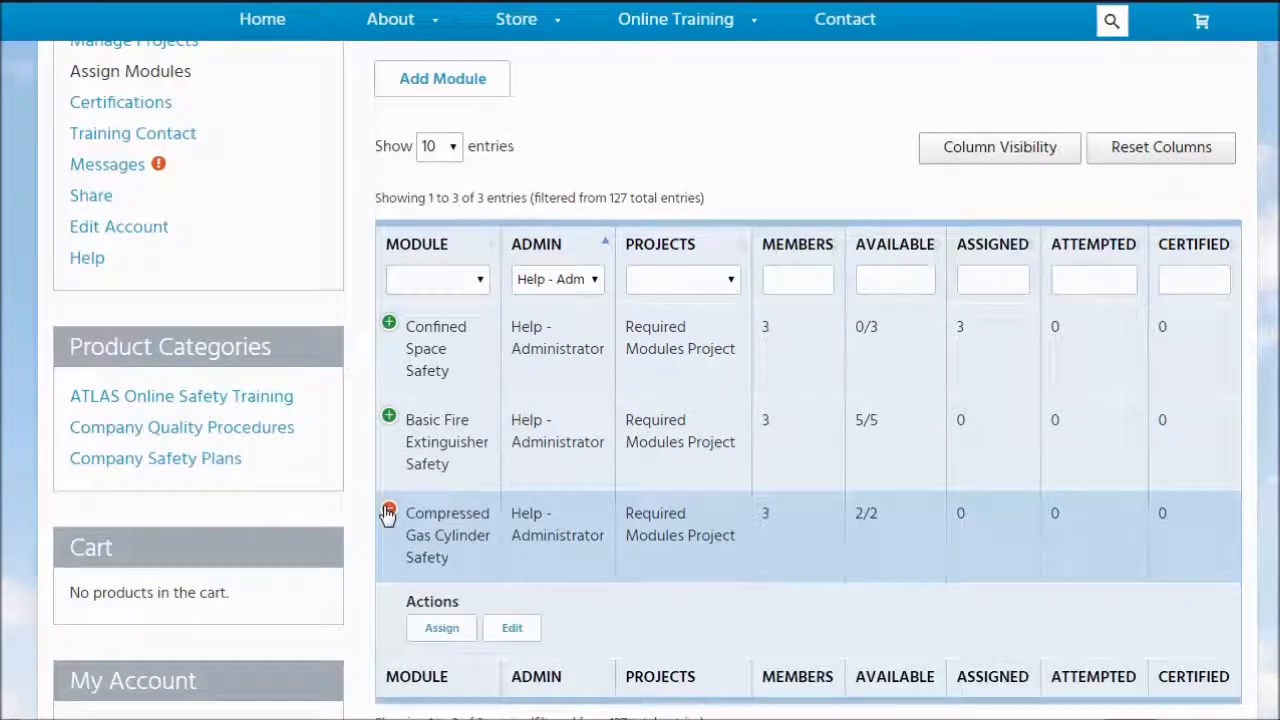
left_click(445, 629)
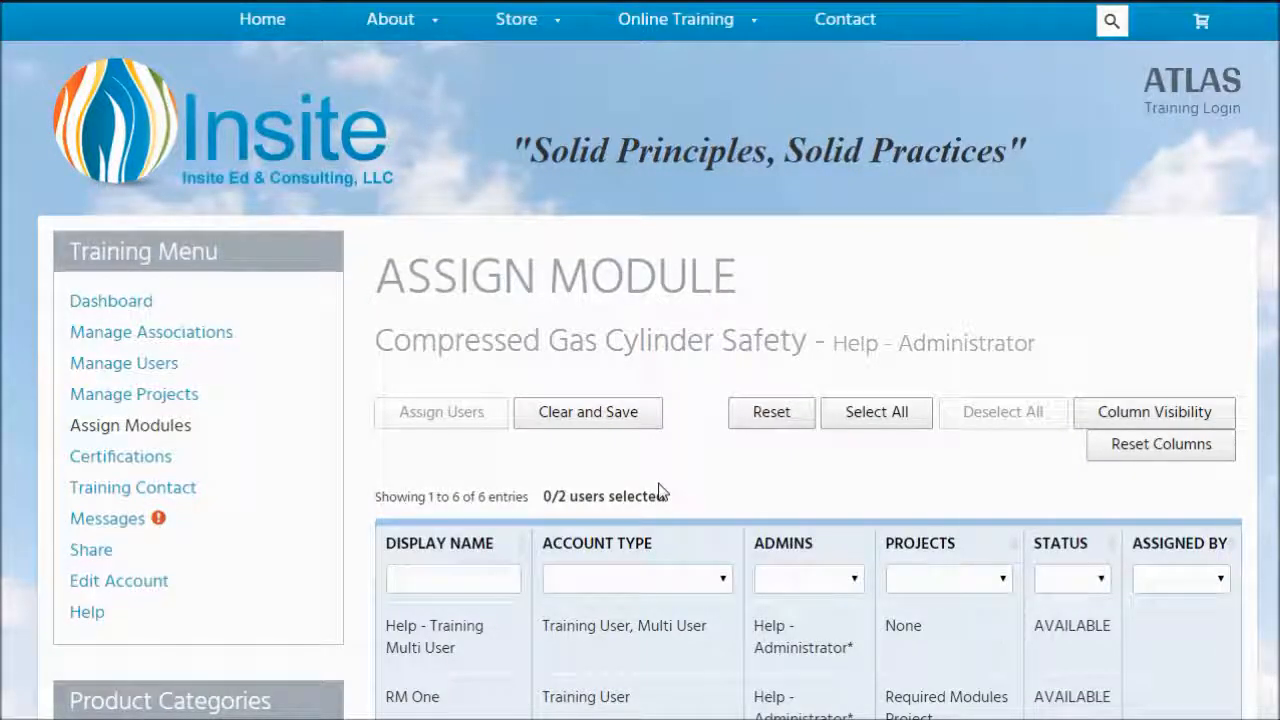
left_click(563, 422)
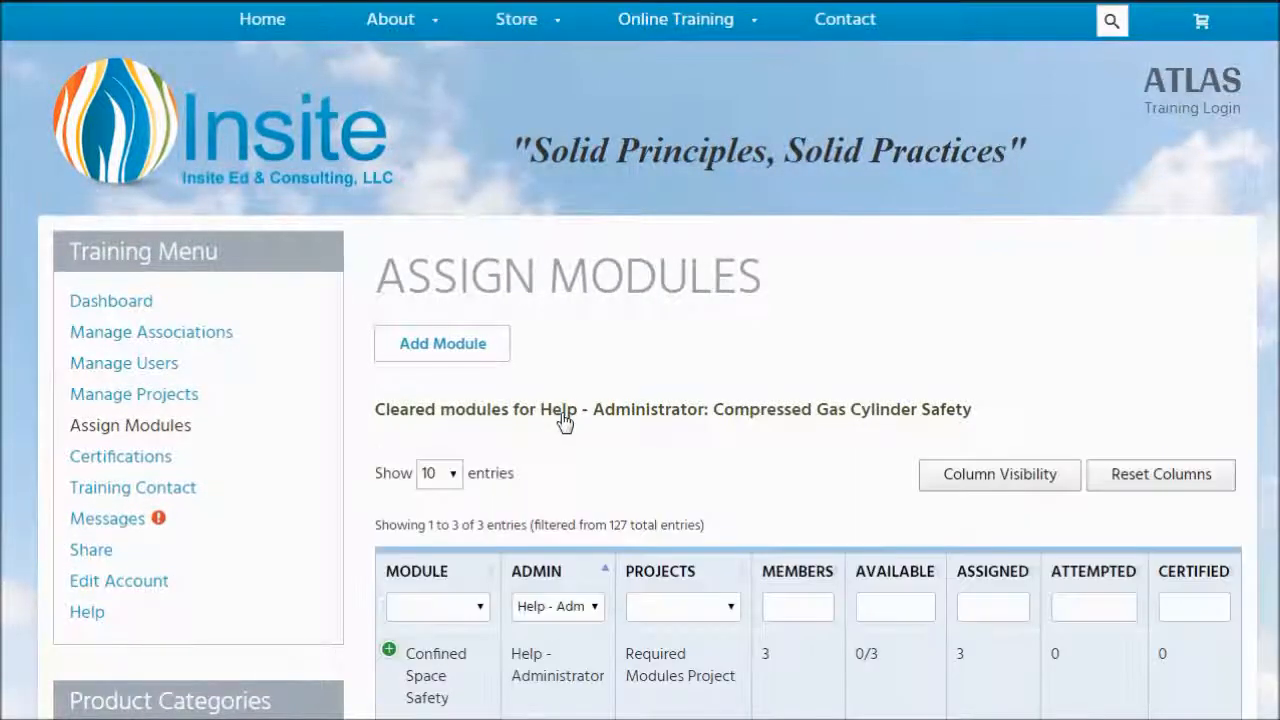
Step: Edit the Compressed Gas Cylinder Safety module, replacing the admin Help - Administrator with Help - Training Multi User, and update it
scroll(563, 422, "down", 4)
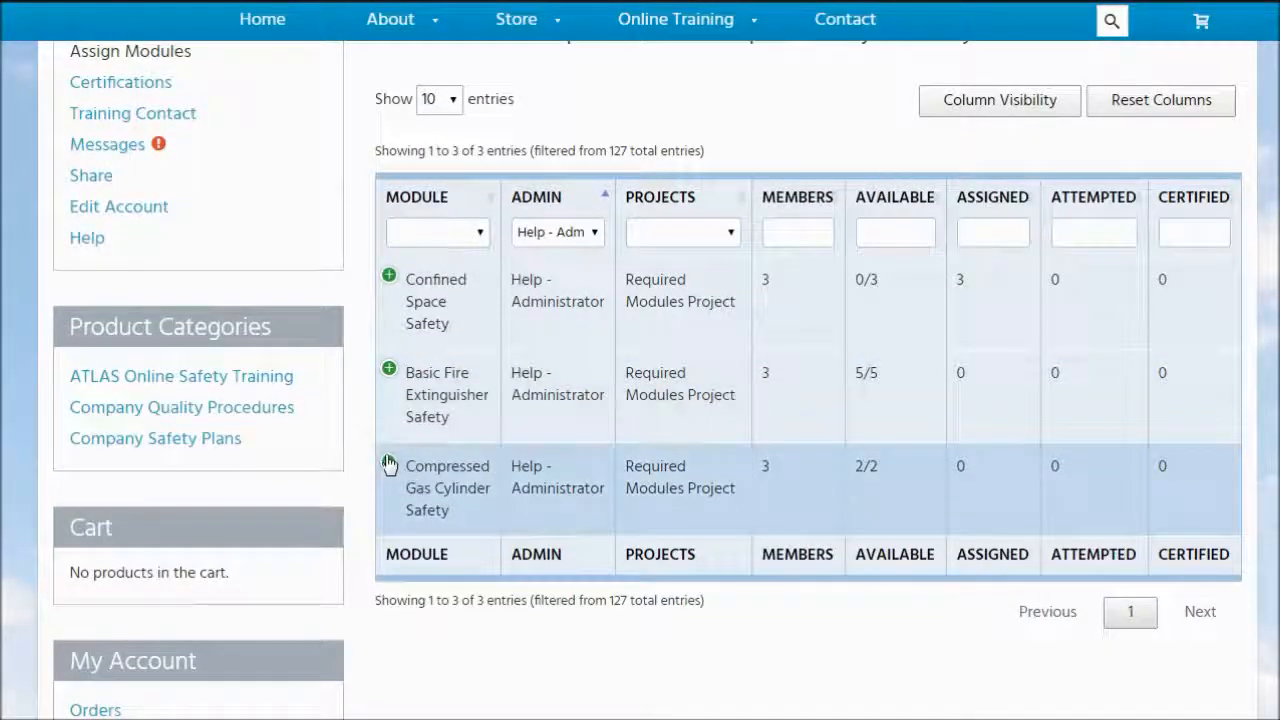
left_click(389, 463)
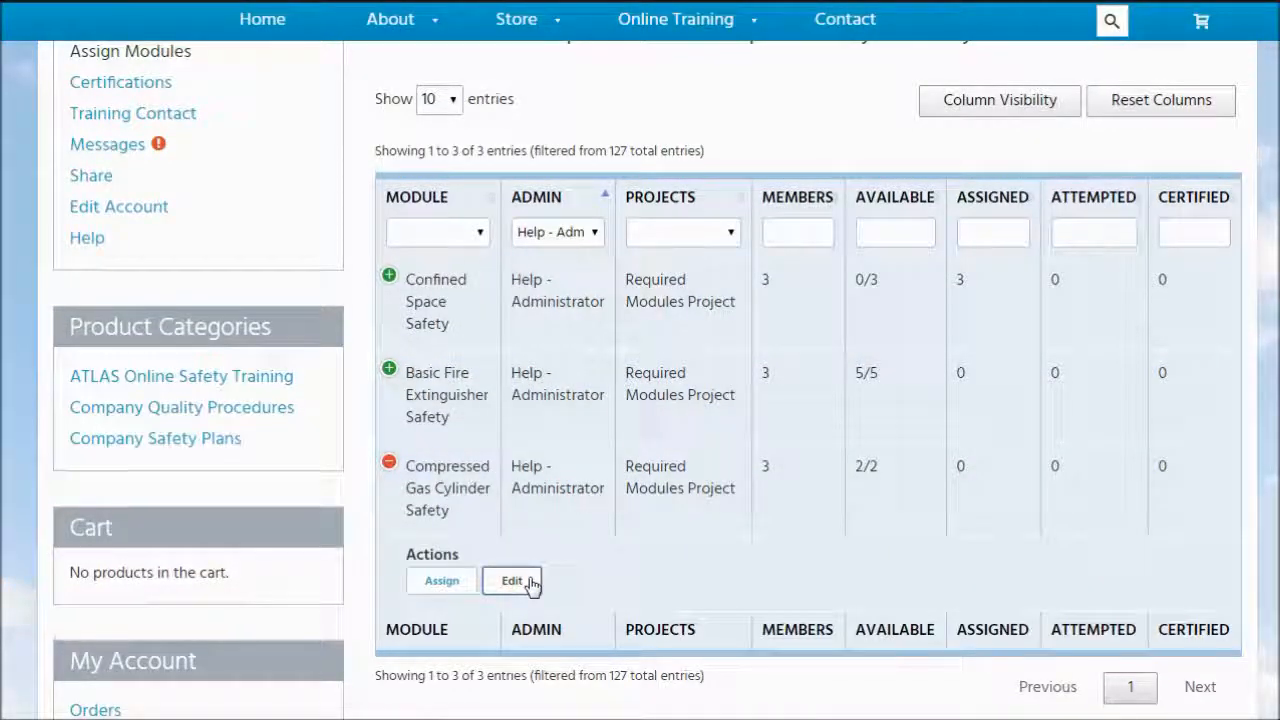
left_click(530, 583)
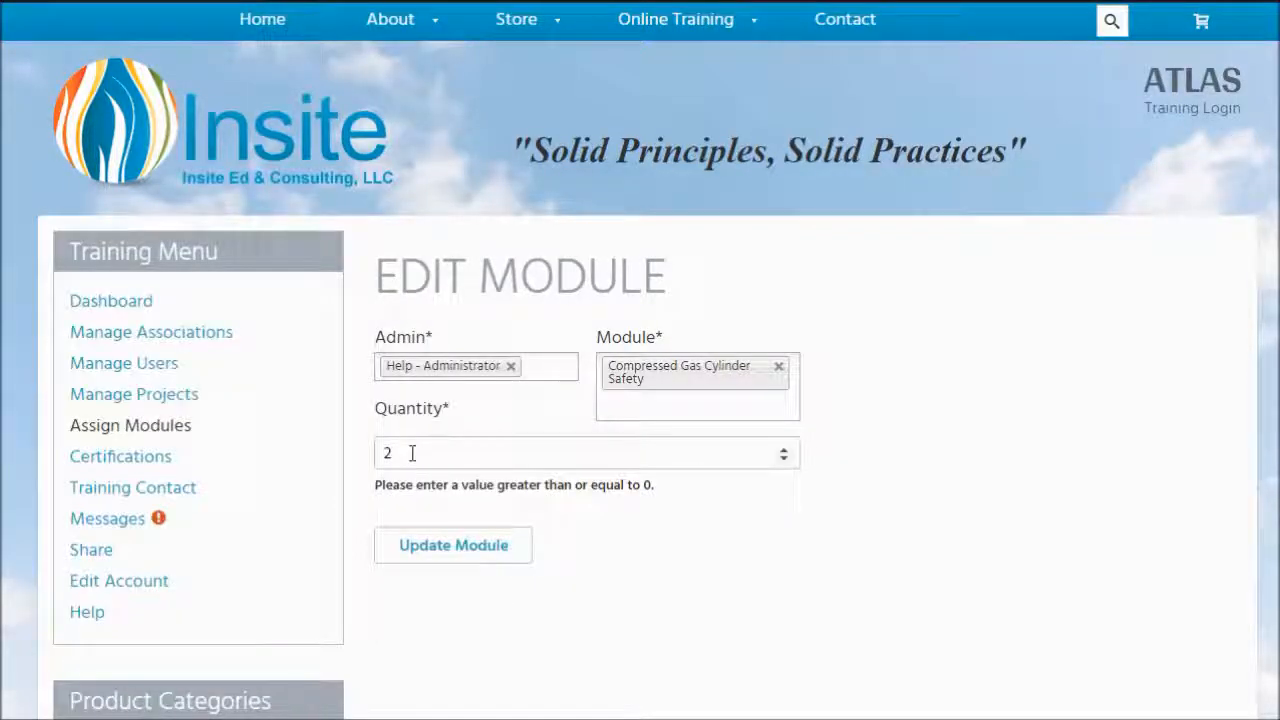
left_click(511, 367)
left_click(511, 370)
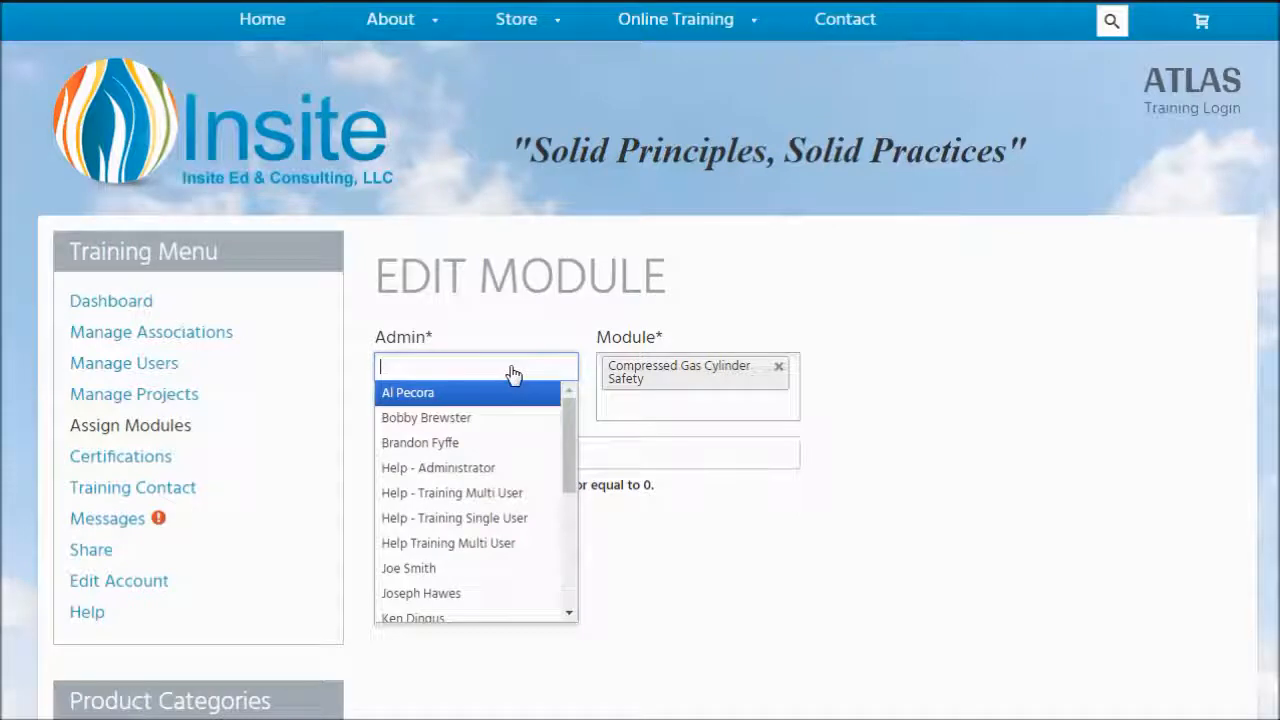
left_click(474, 497)
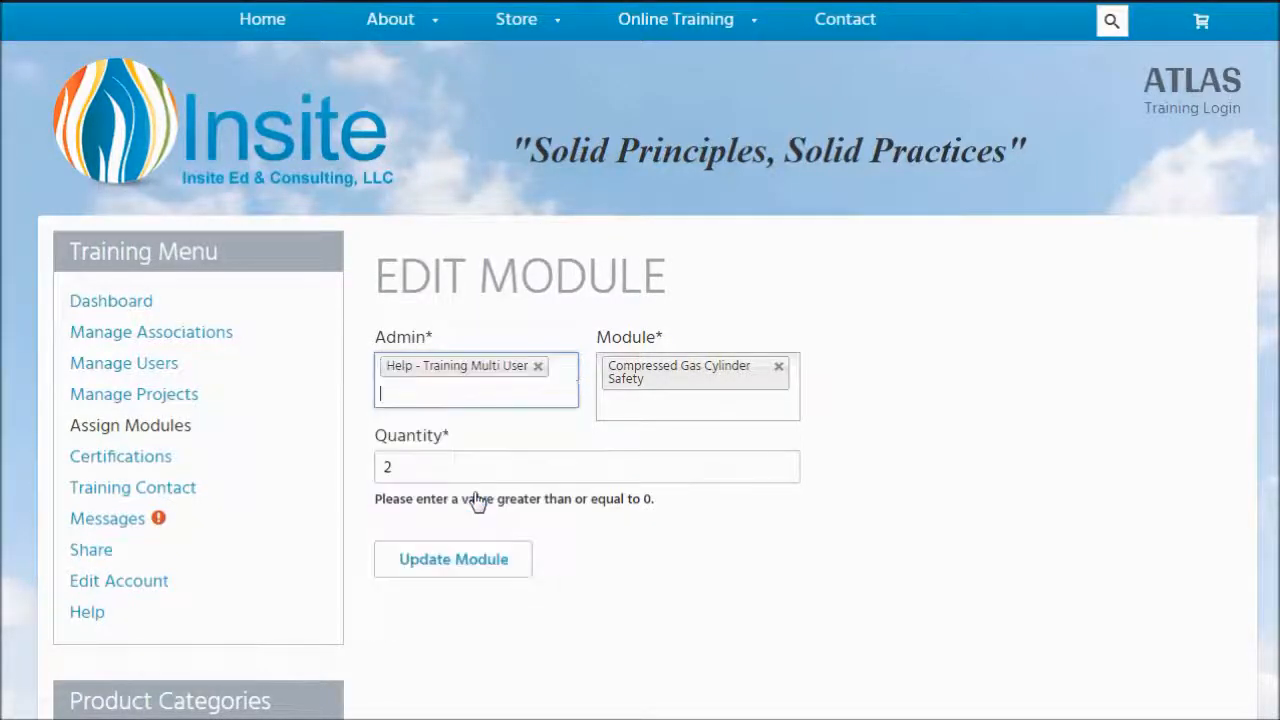
left_click(459, 566)
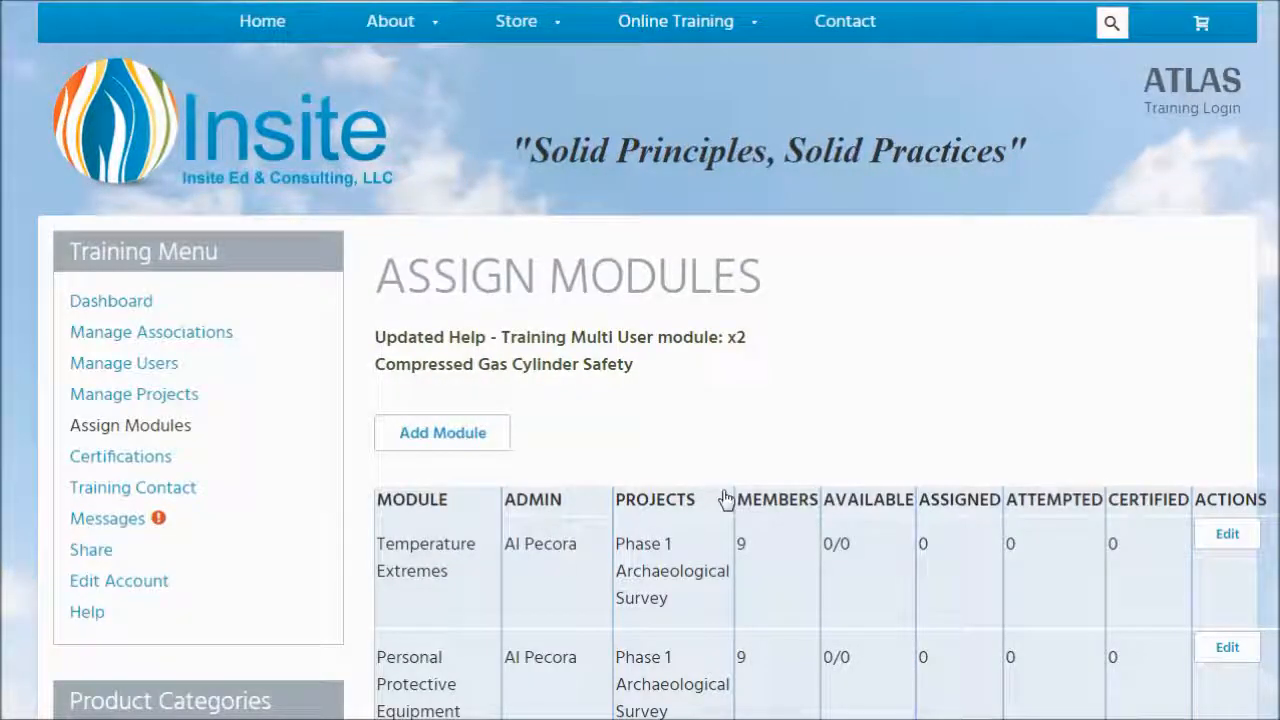
Step: Clear the admin filter and filter the assigned modules by Another Training Project
scroll(726, 500, "down", 3)
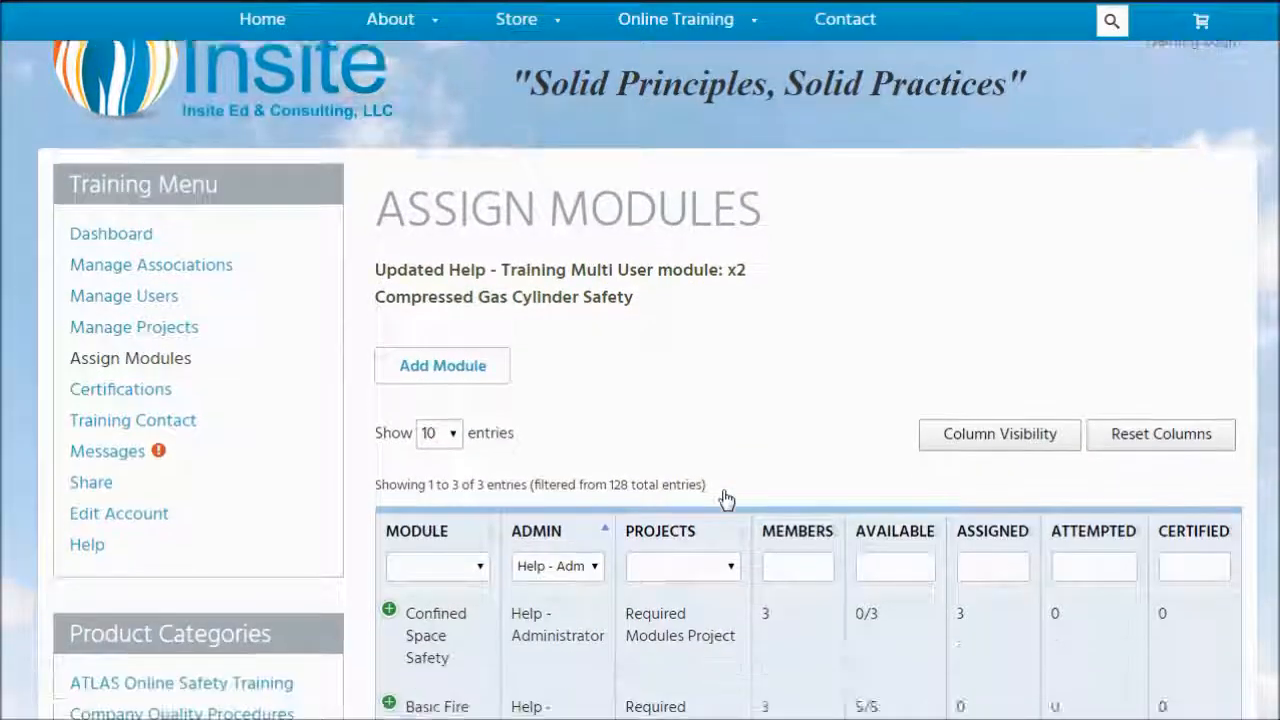
left_click(553, 413)
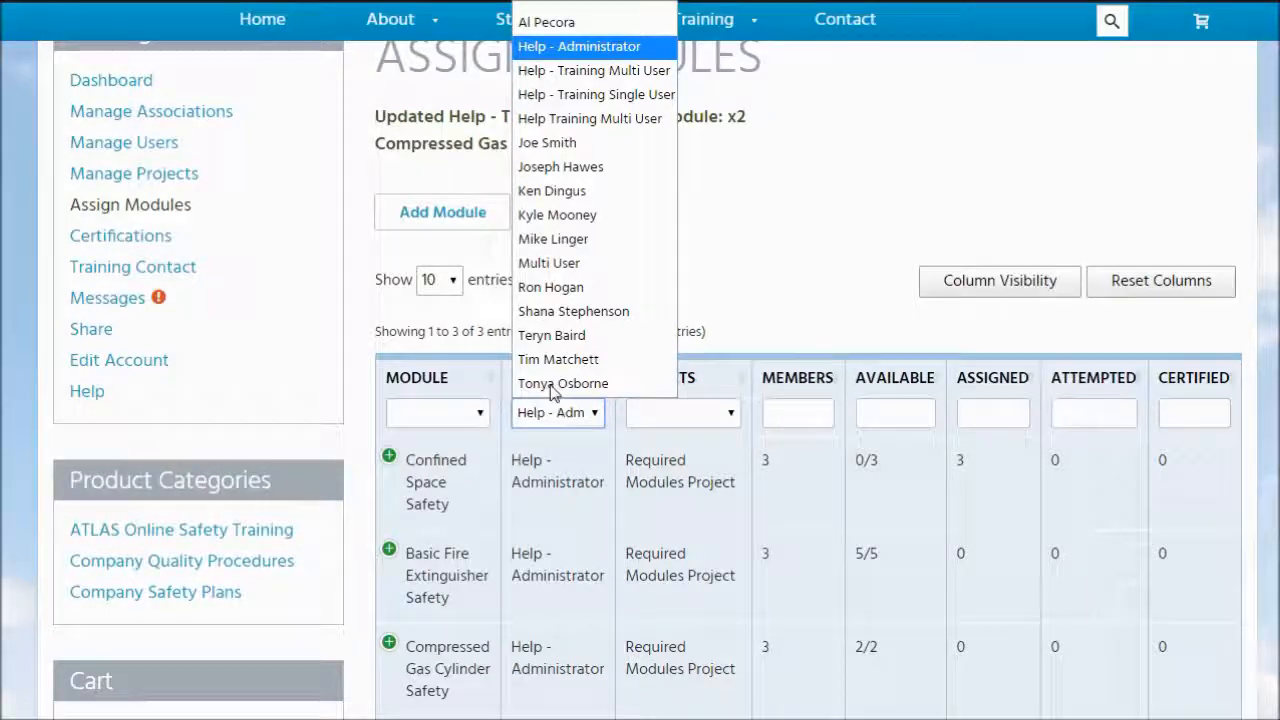
left_click(571, 15)
left_click(673, 412)
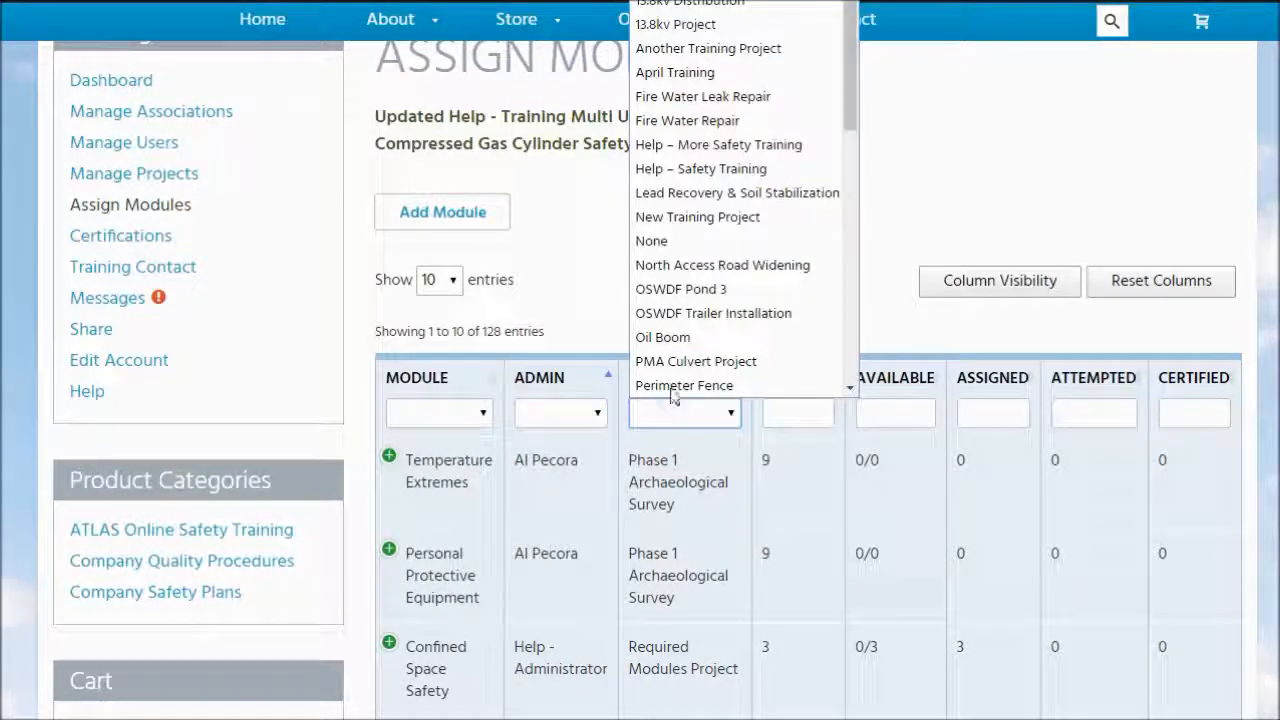
left_click(700, 50)
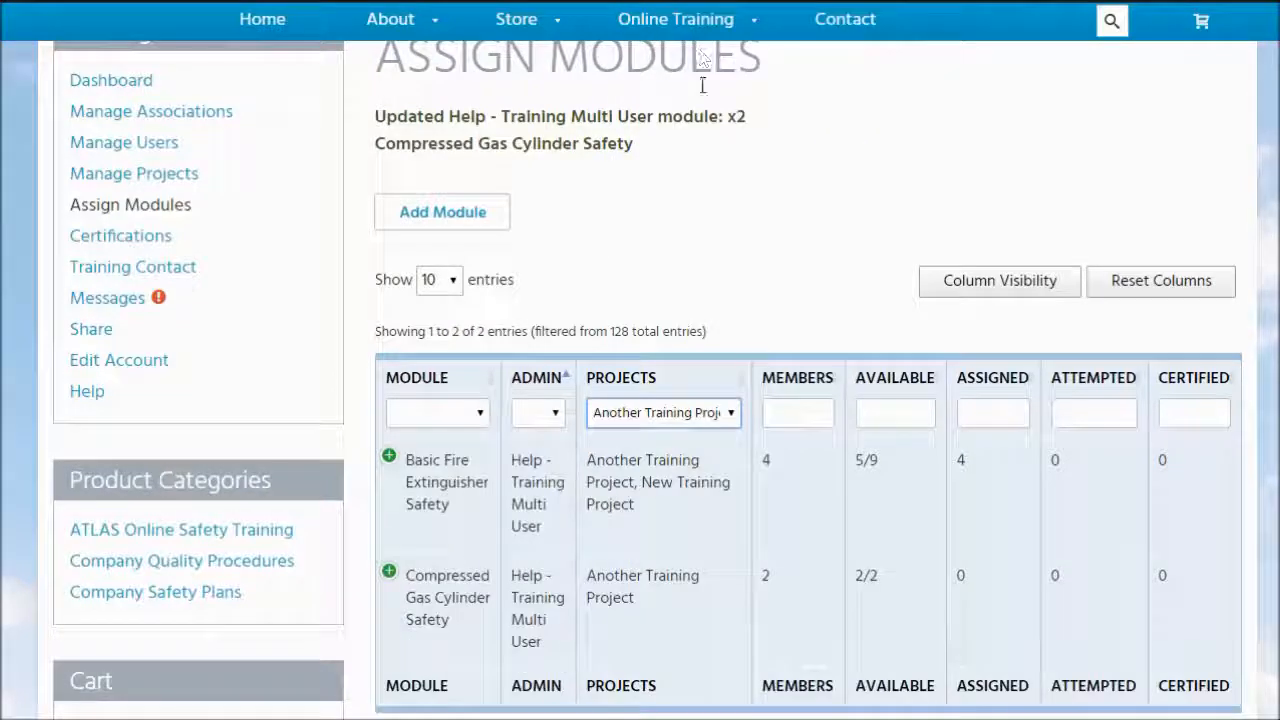
scroll(627, 271, "down", 1)
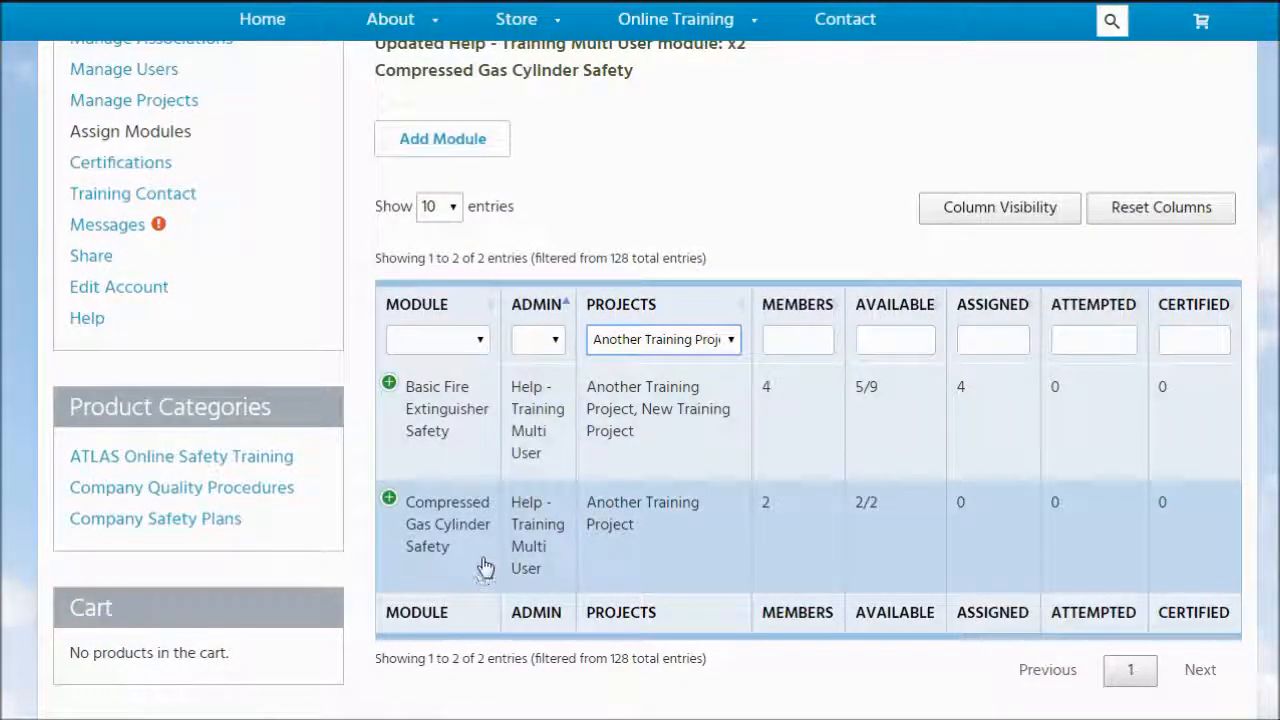
Step: Expand the actions of both listed modules and open the user assignment for Basic Fire Extinguisher Safety
left_click(389, 383)
scroll(390, 386, "down", 1)
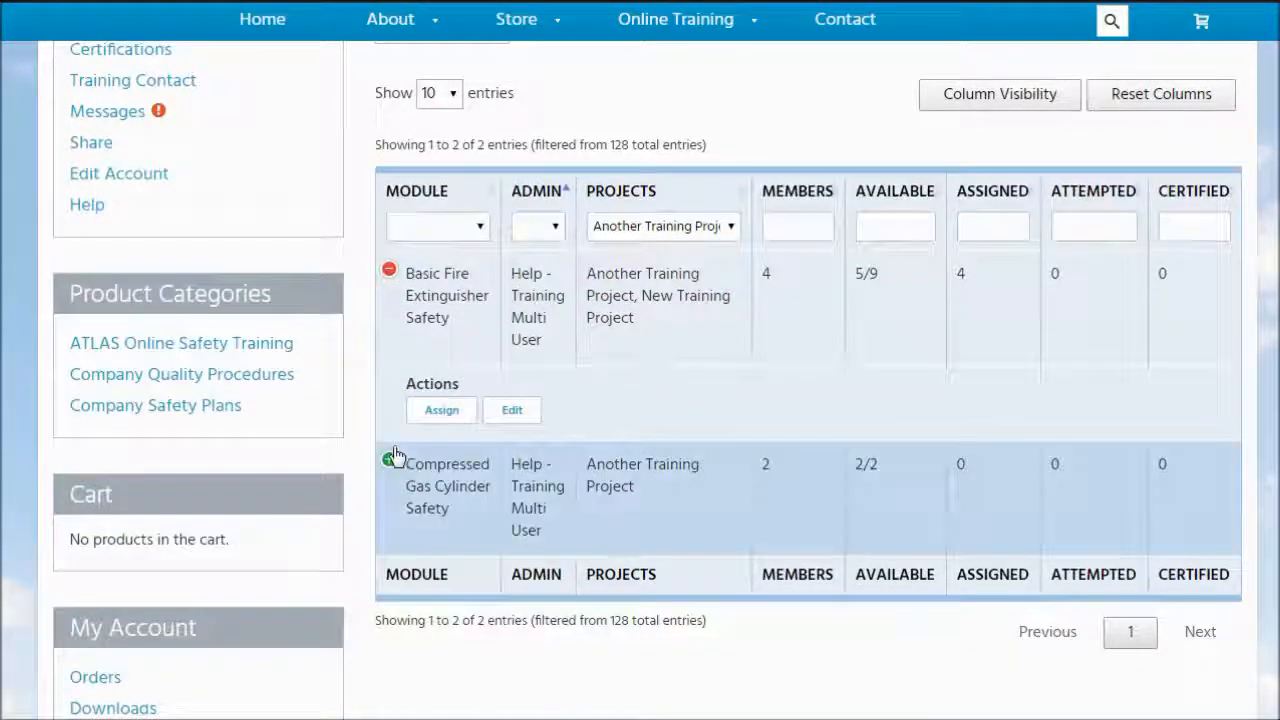
left_click(389, 462)
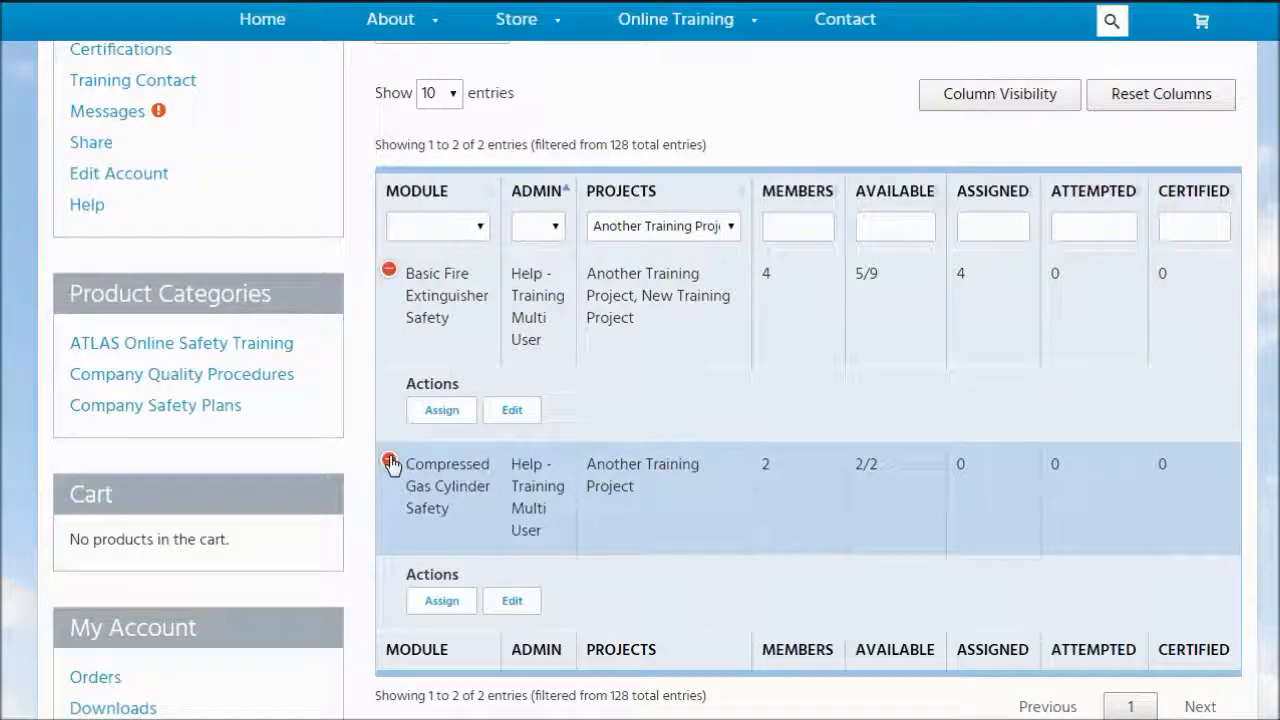
left_click(441, 410)
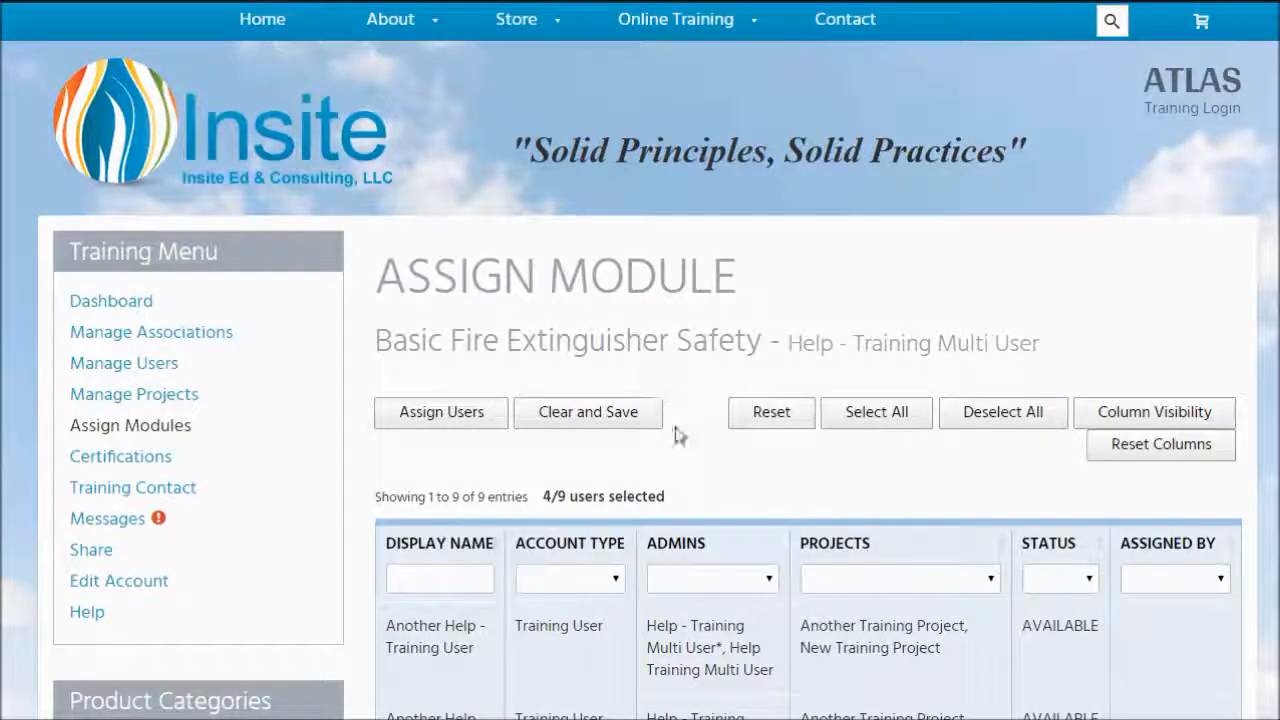
Step: Examine the selected-user count and the list of users for Basic Fire Extinguisher Safety, including their status and assigning admin
mouse_move(543, 496)
left_mouse_down()
mouse_move(699, 493)
mouse_move(568, 497)
left_mouse_up()
left_click(704, 497)
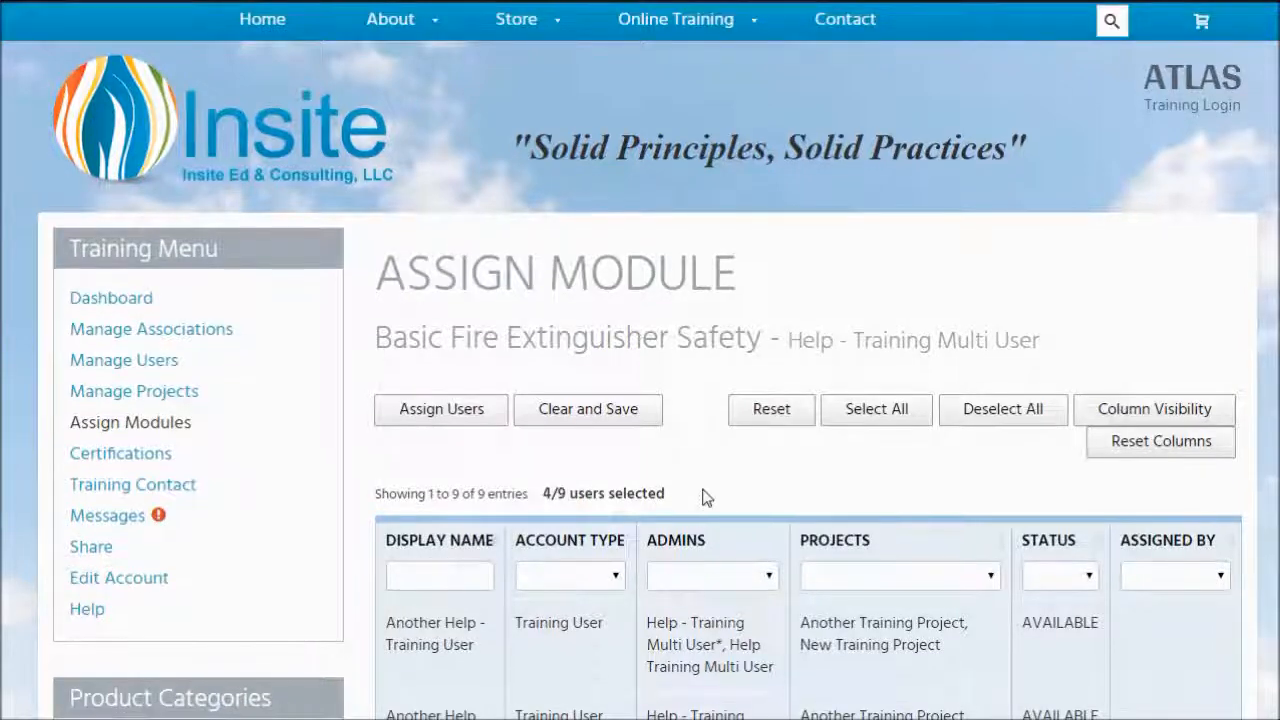
scroll(704, 497, "down", 3)
scroll(704, 497, "down", 2)
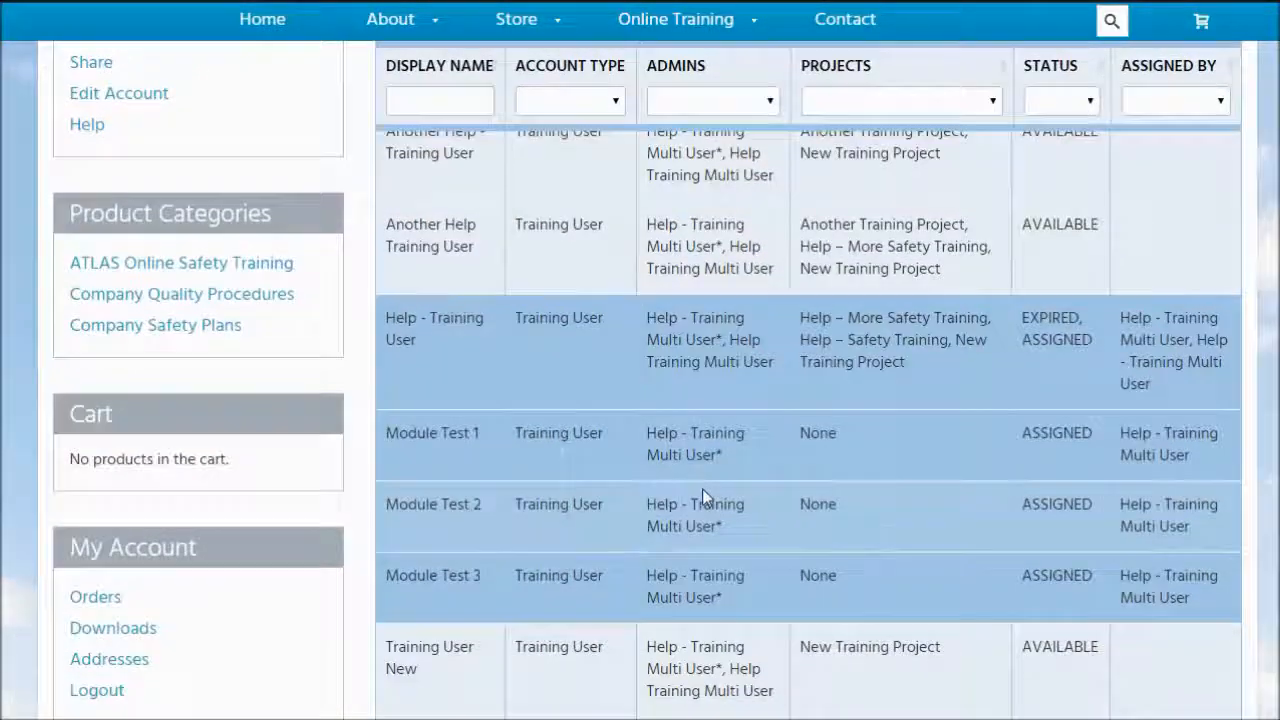
scroll(704, 497, "down", 2)
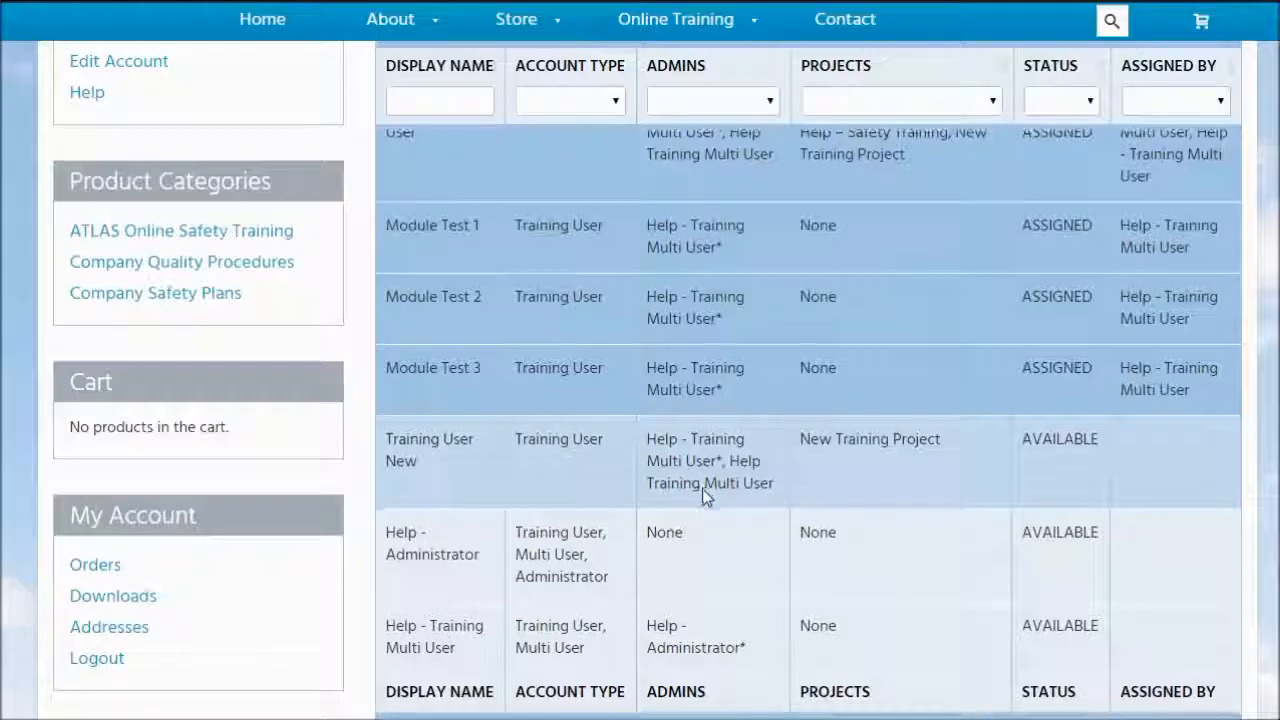
scroll(702, 497, "up", 3)
scroll(704, 497, "up", 3)
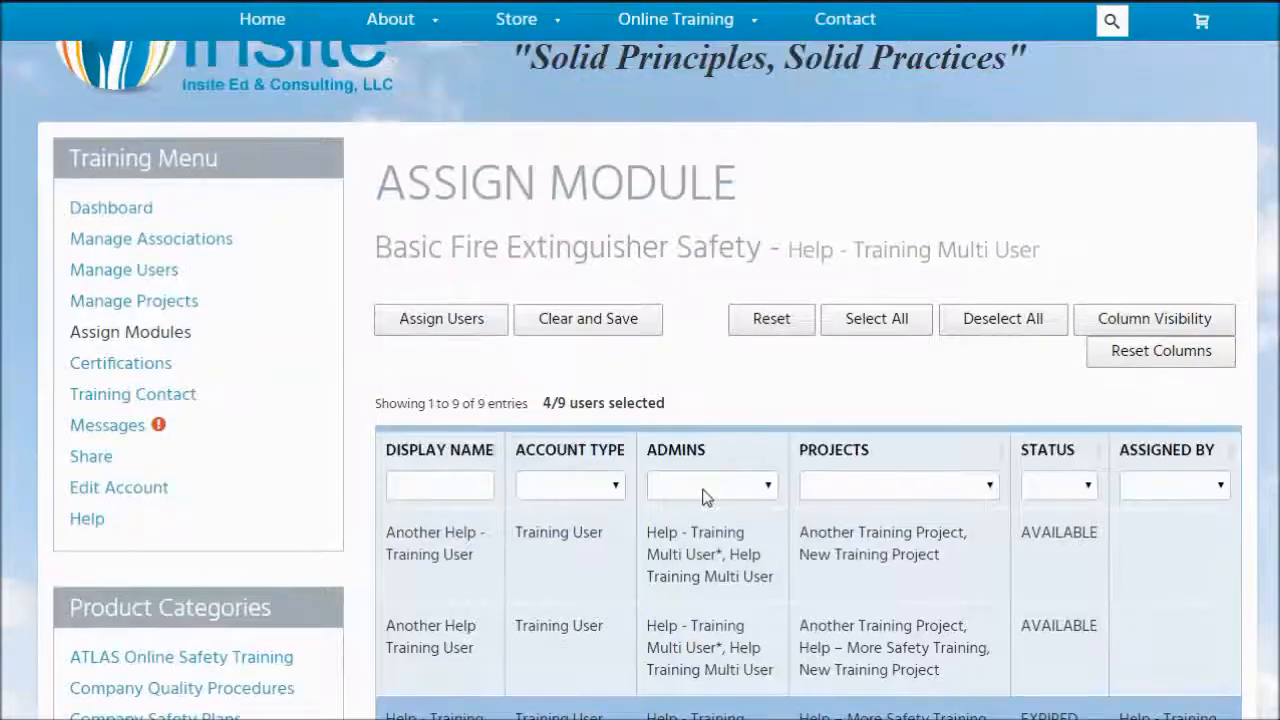
Step: Add Another Help - Training User and Another Help Training User to the Basic Fire Extinguisher Safety selection and assign the users
left_click(459, 554)
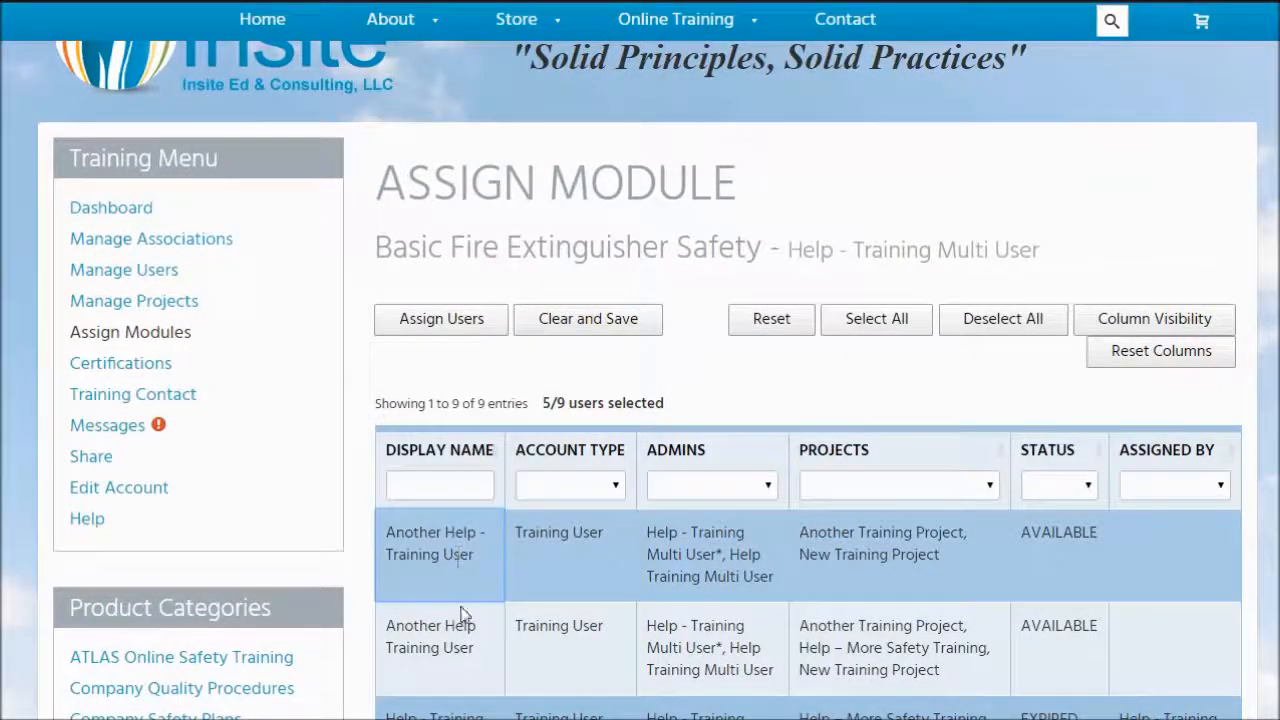
left_click(516, 649)
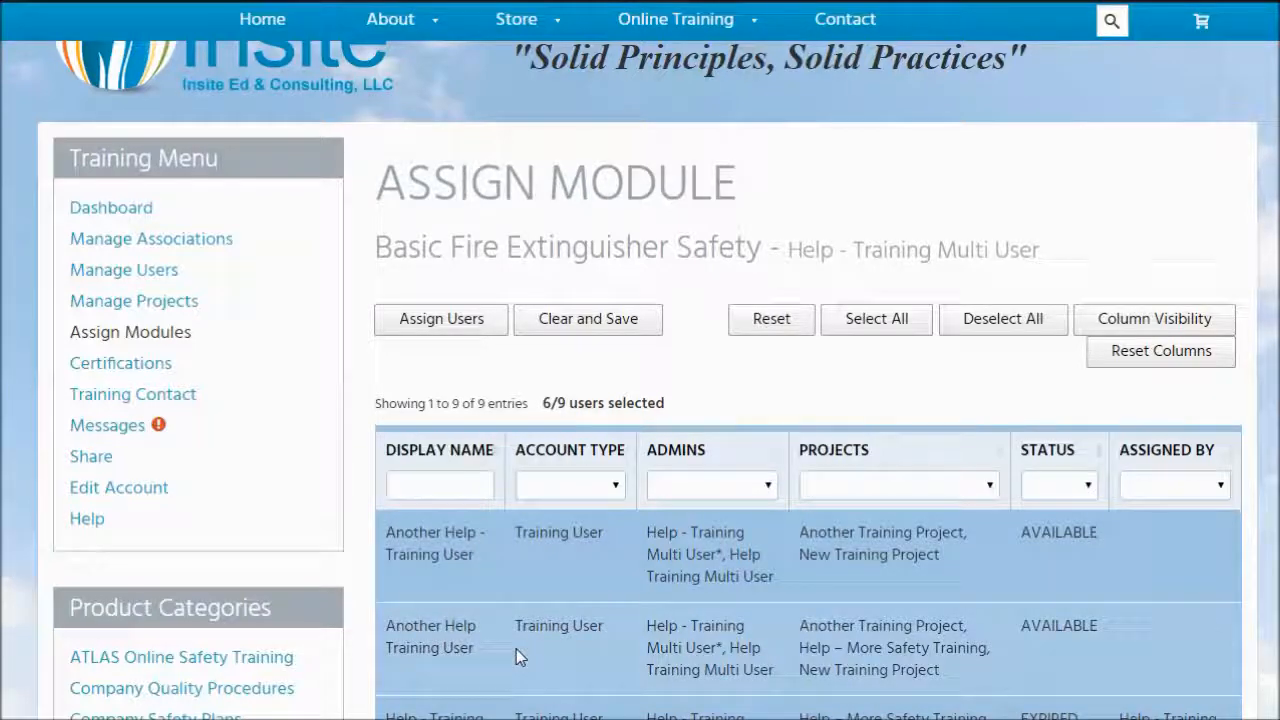
scroll(662, 424, "down", 6)
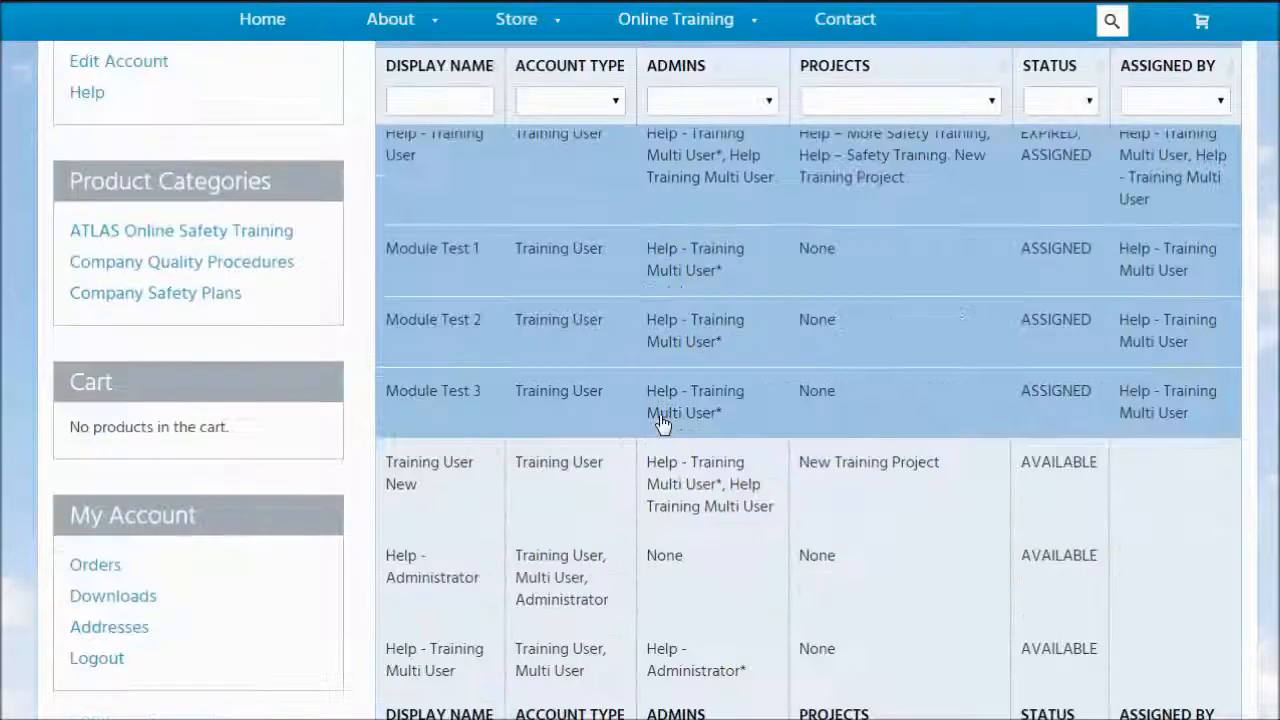
scroll(662, 424, "up", 7)
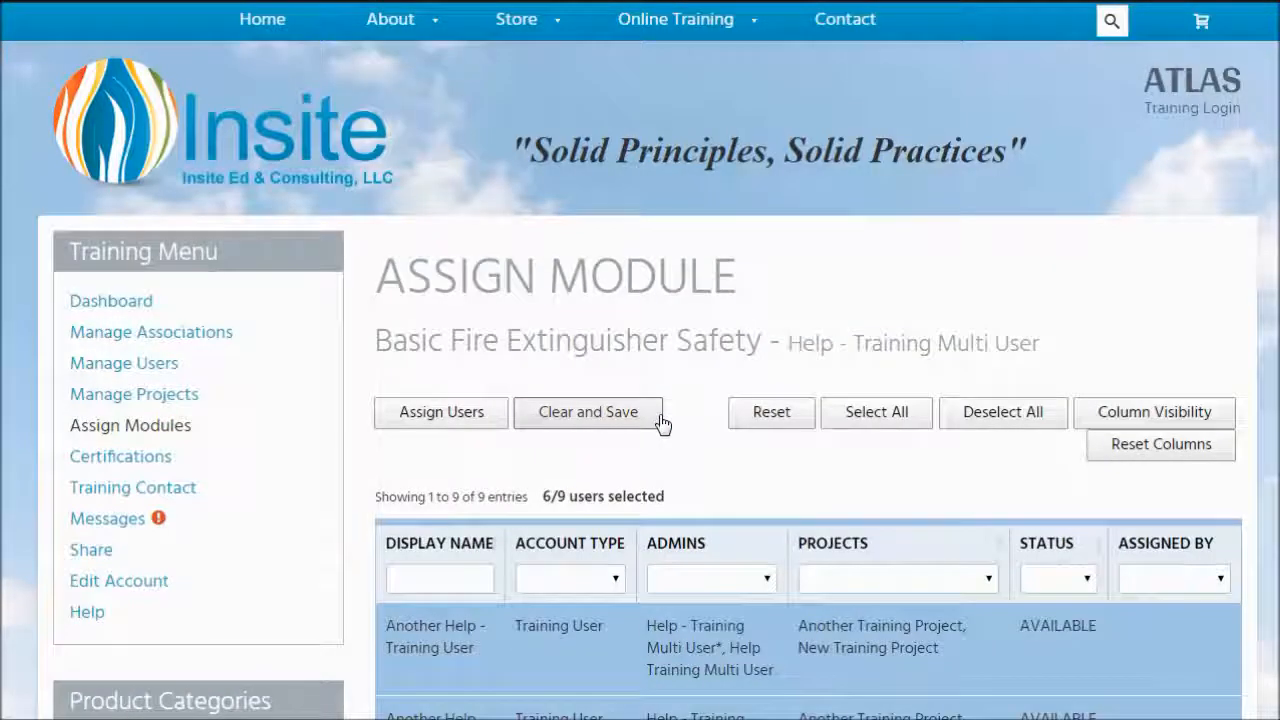
scroll(662, 424, "down", 1)
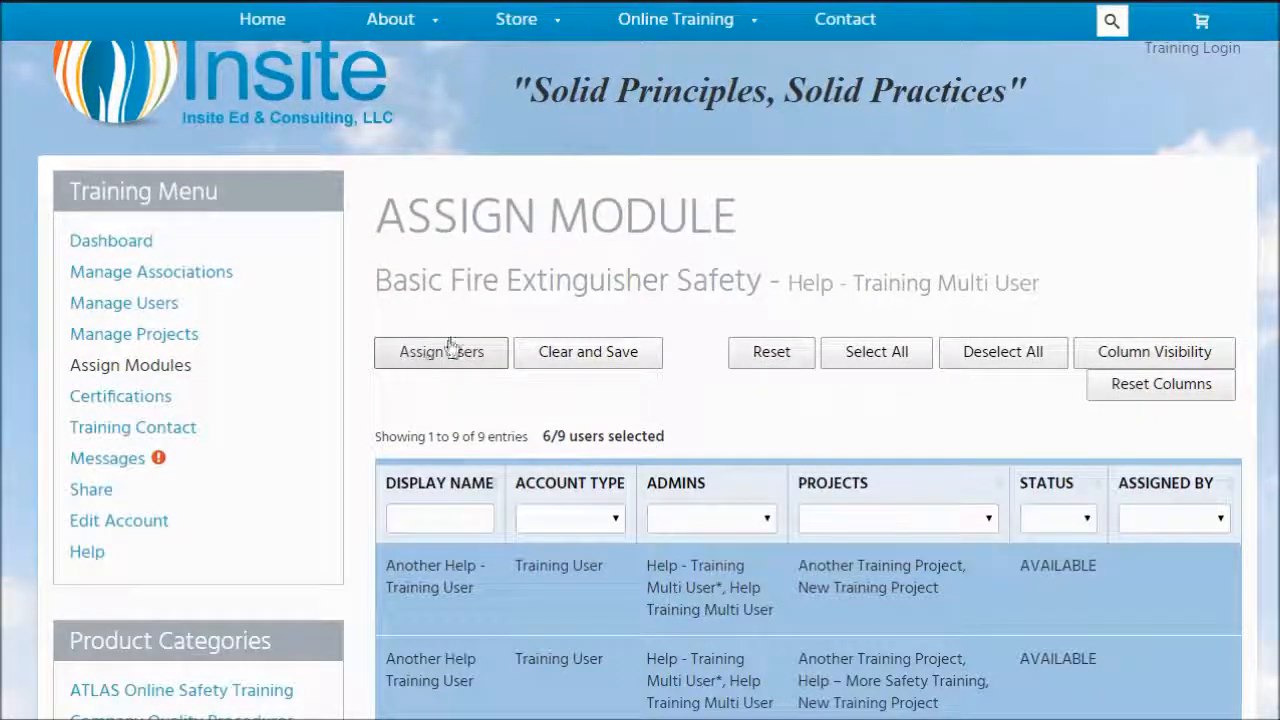
left_click(431, 367)
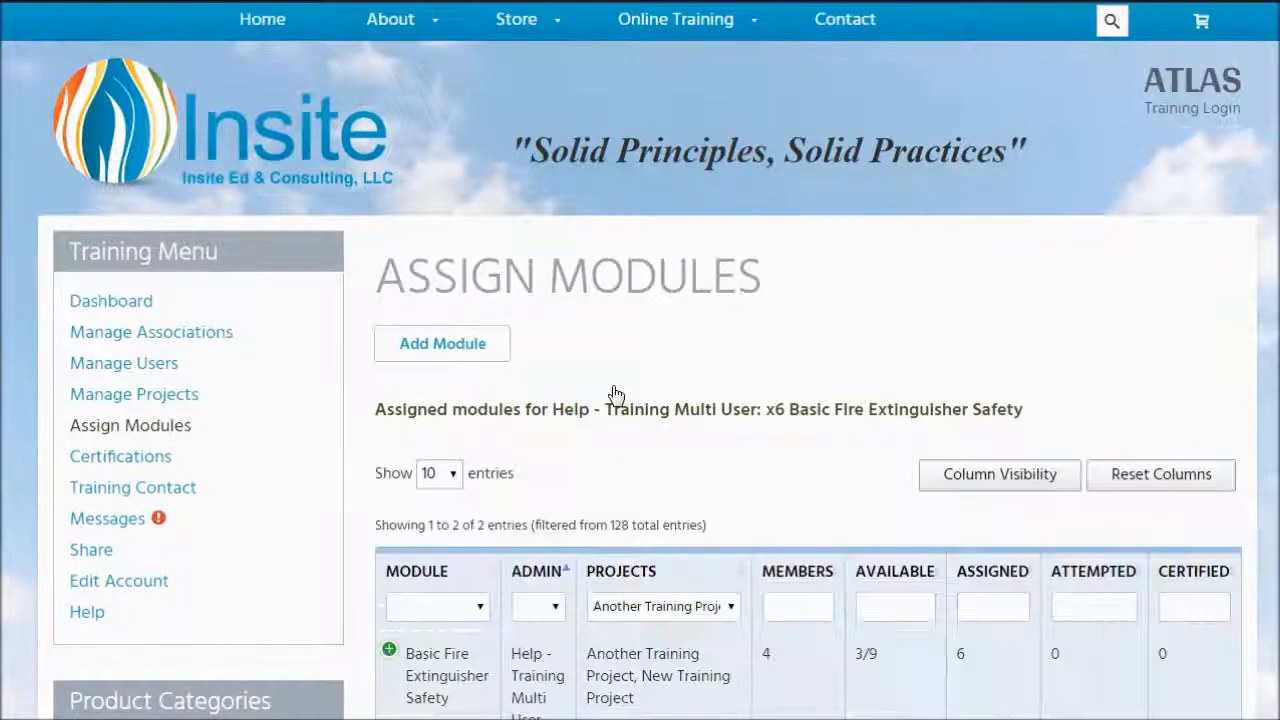
Step: Open the user assignment for Help - Training Multi User's Compressed Gas Cylinder Safety module
scroll(615, 393, "down", 3)
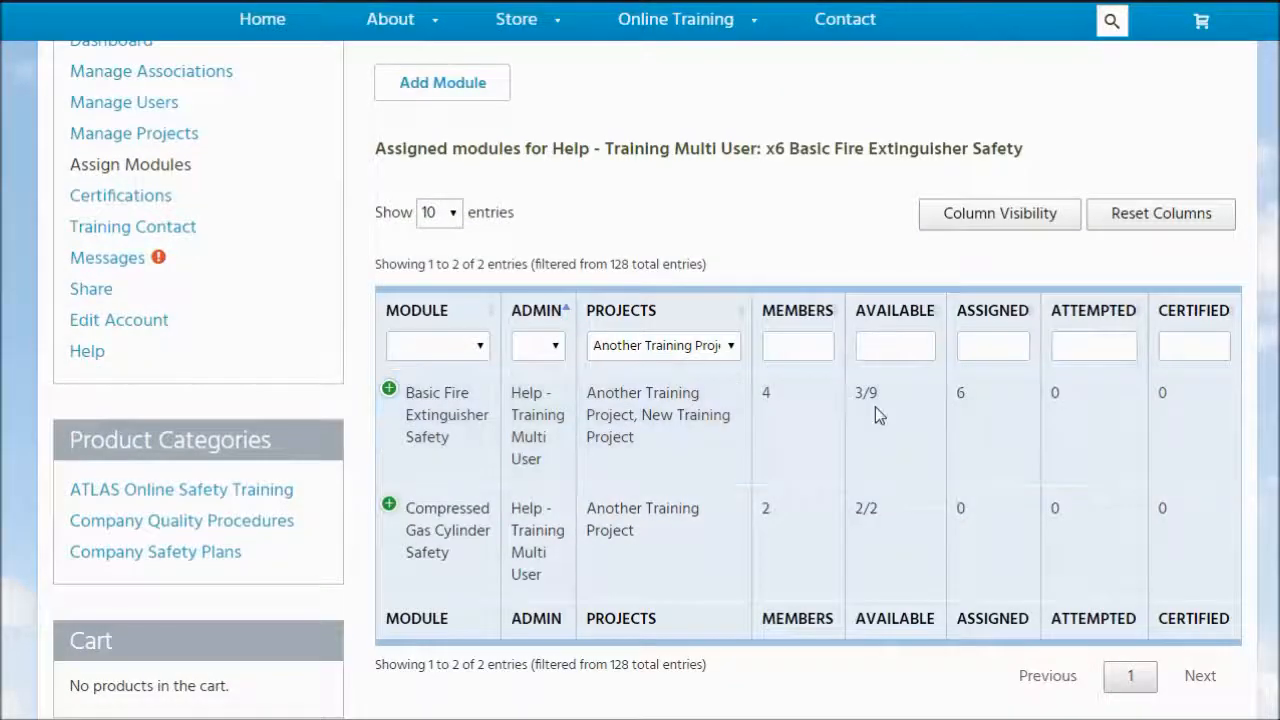
left_click(390, 504)
left_click(443, 648)
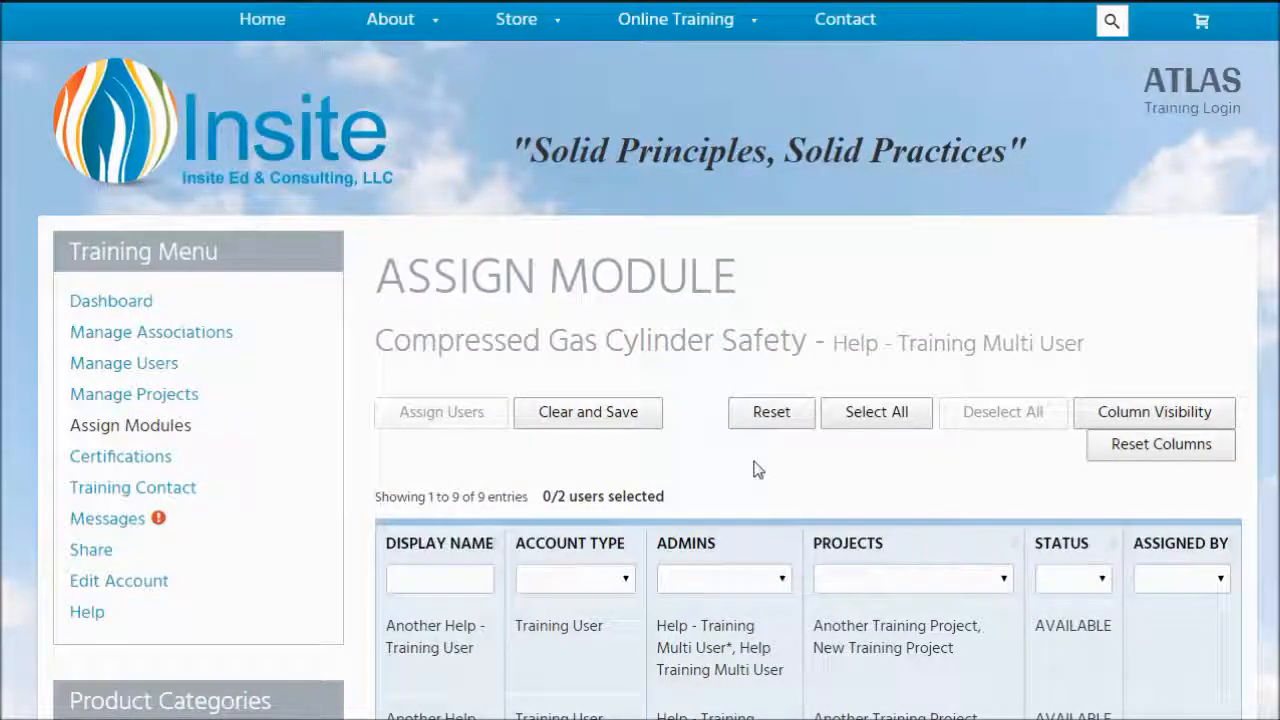
Step: Examine the available users for Compressed Gas Cylinder Safety and highlight the selected-user count above the list
scroll(757, 470, "down", 2)
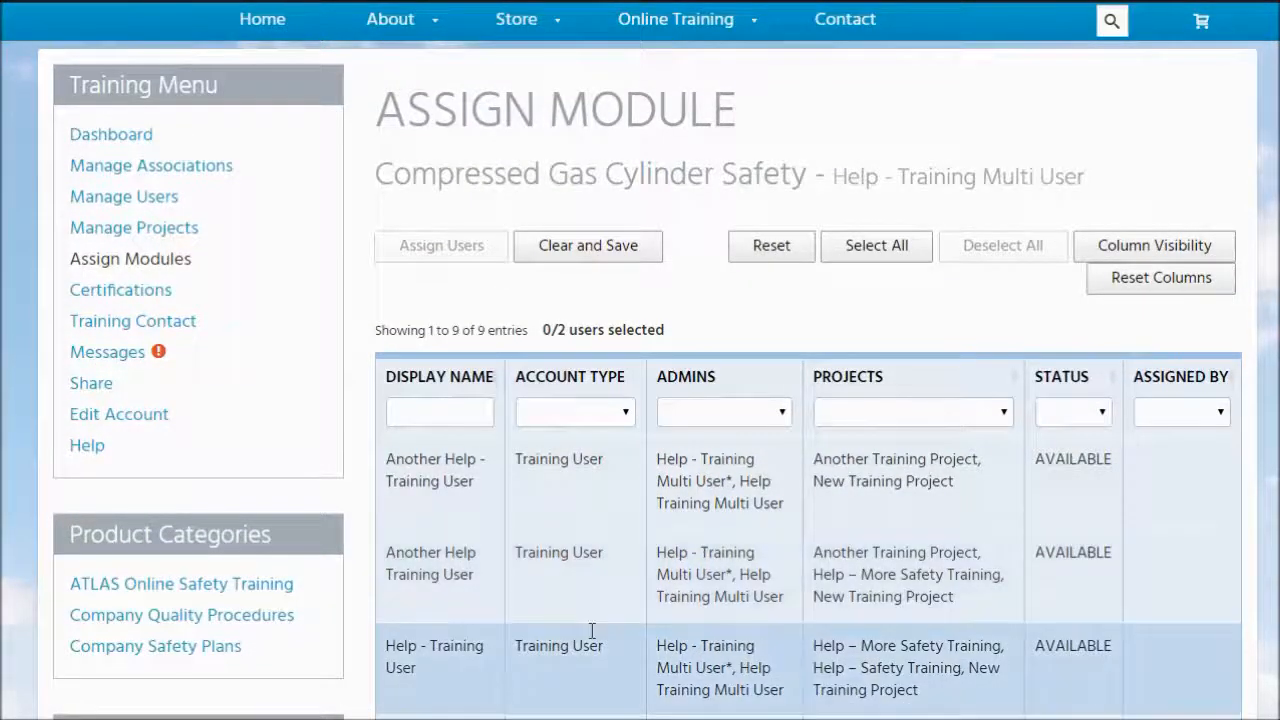
scroll(591, 630, "down", 3)
scroll(591, 630, "down", 3)
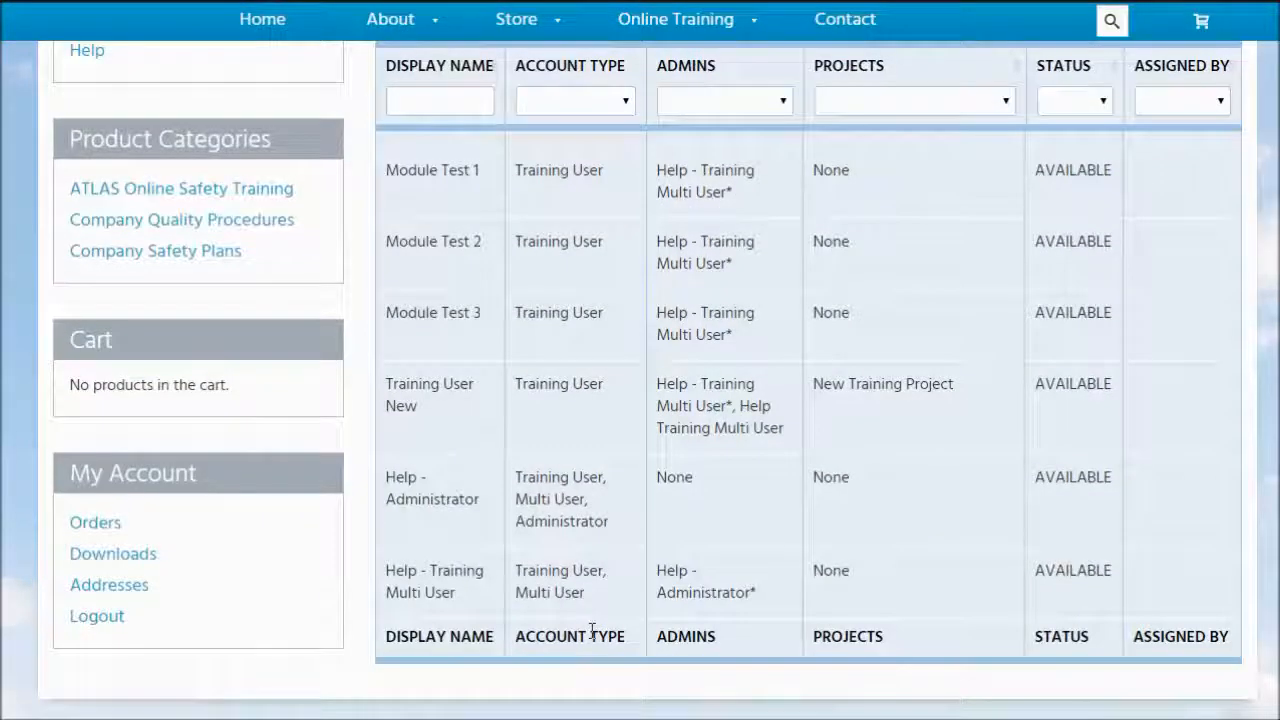
scroll(583, 590, "up", 2)
scroll(575, 538, "up", 4)
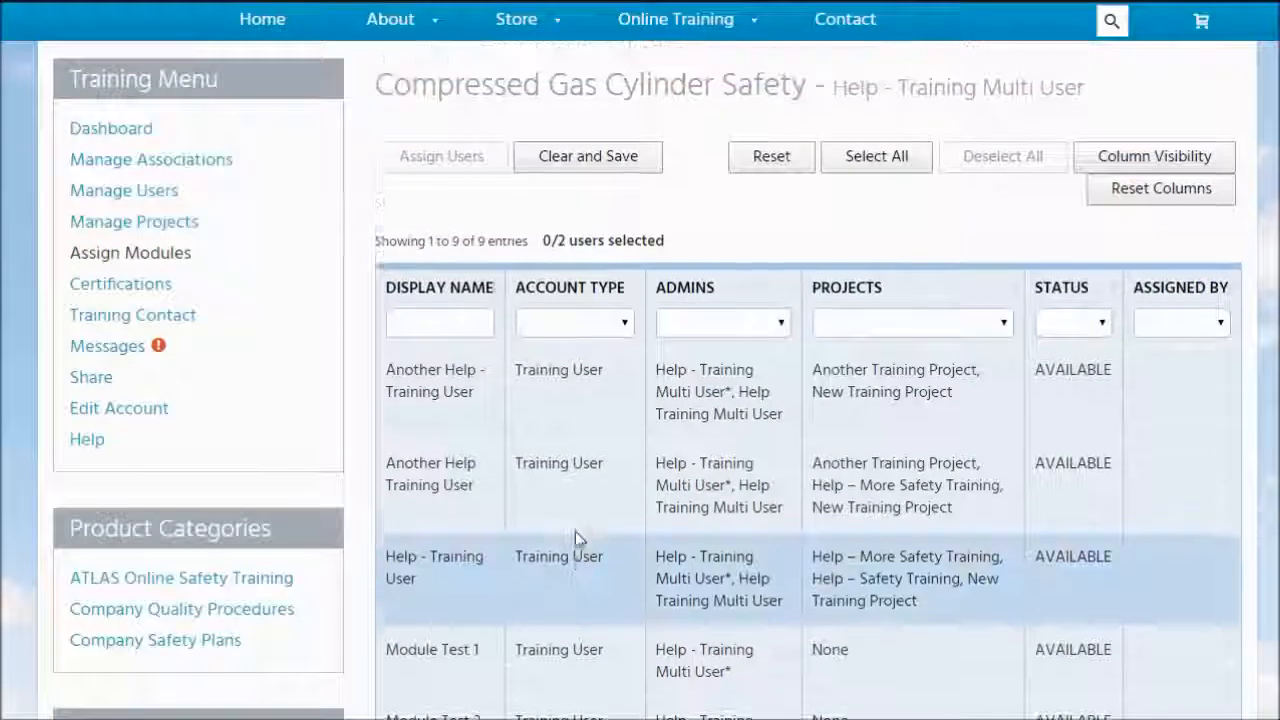
left_click_drag(470, 257, 651, 260)
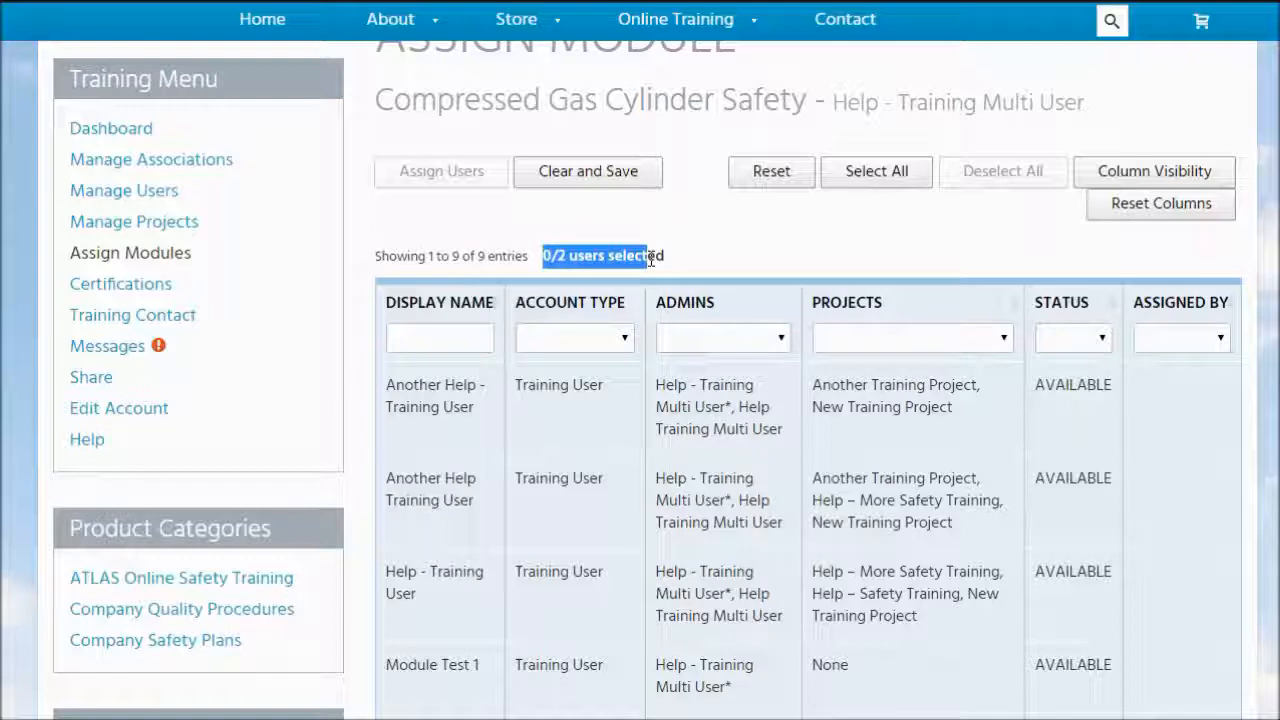
Step: Filter the Compressed Gas Cylinder Safety users by Another Training Project, select all filtered users and assign them
left_click(651, 260)
left_click(853, 333)
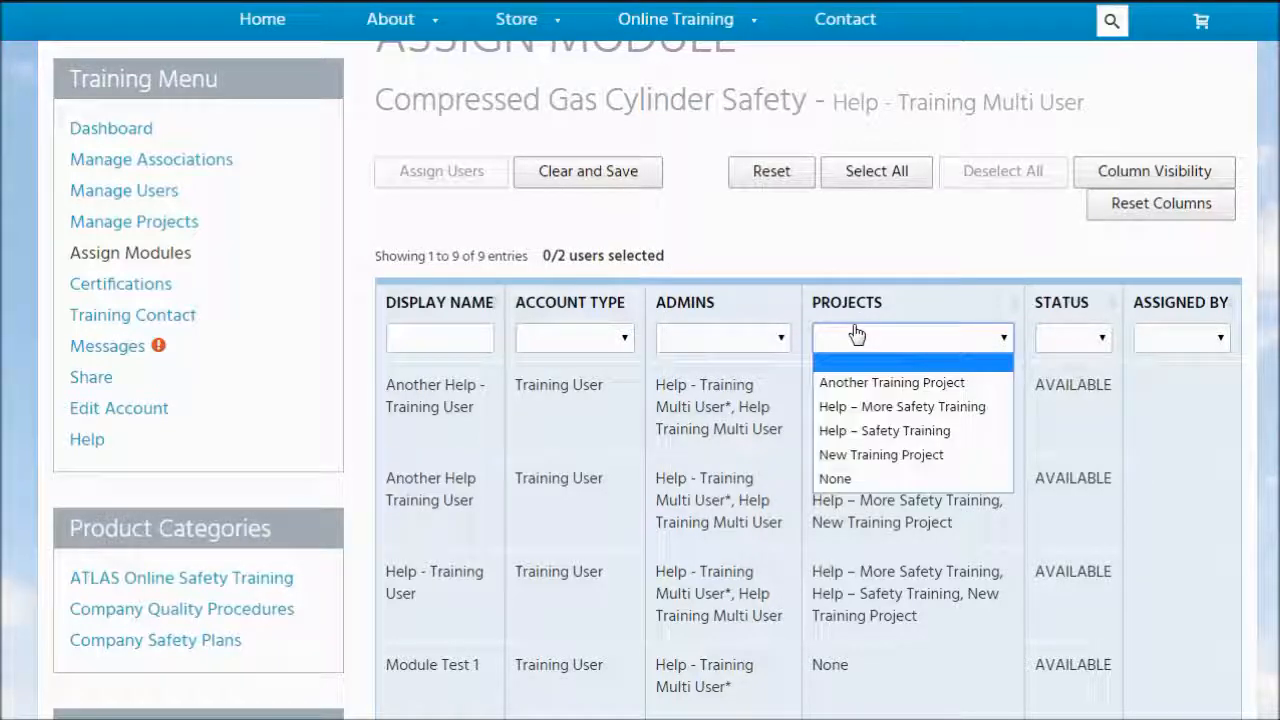
left_click(869, 385)
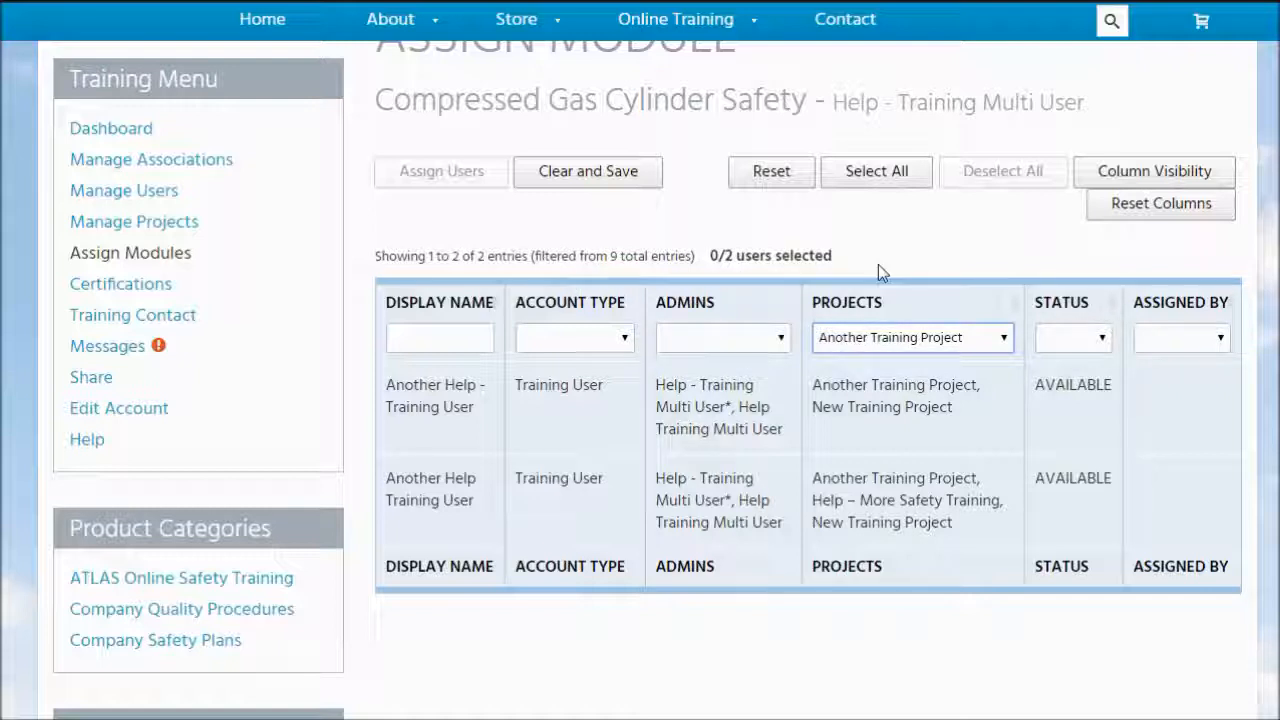
left_click(858, 176)
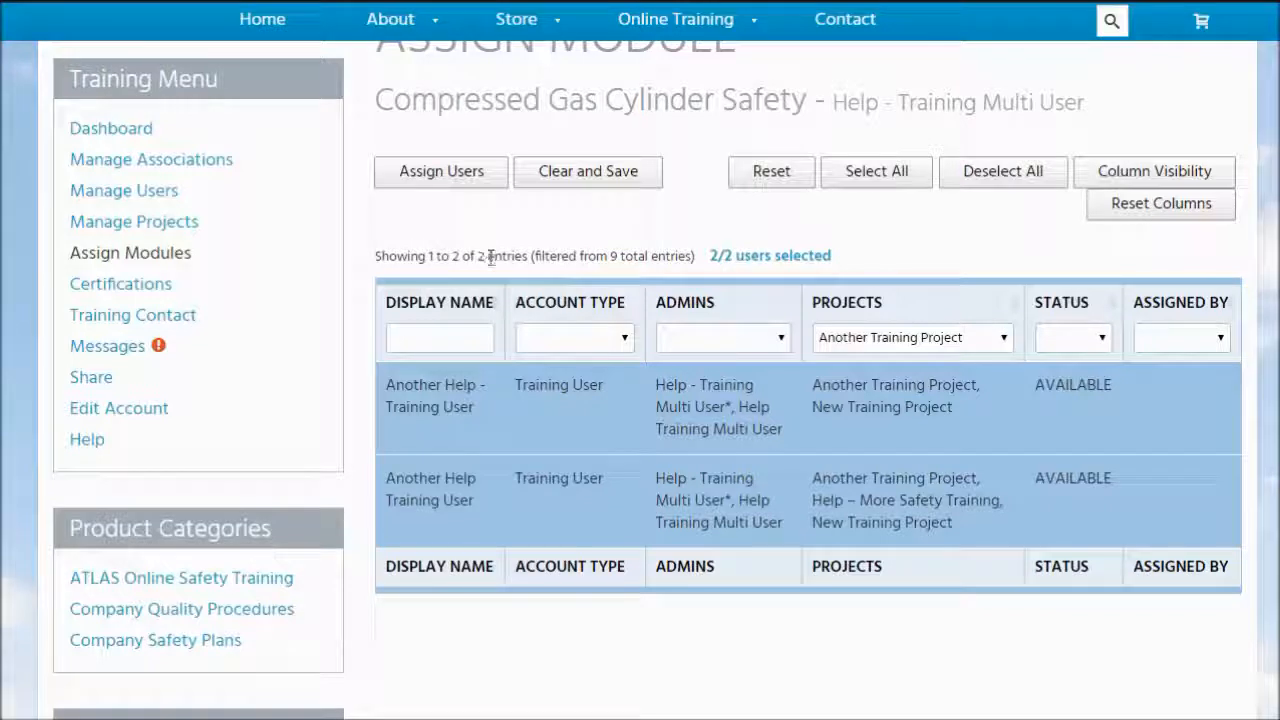
left_click_drag(543, 256, 833, 258)
left_click(446, 181)
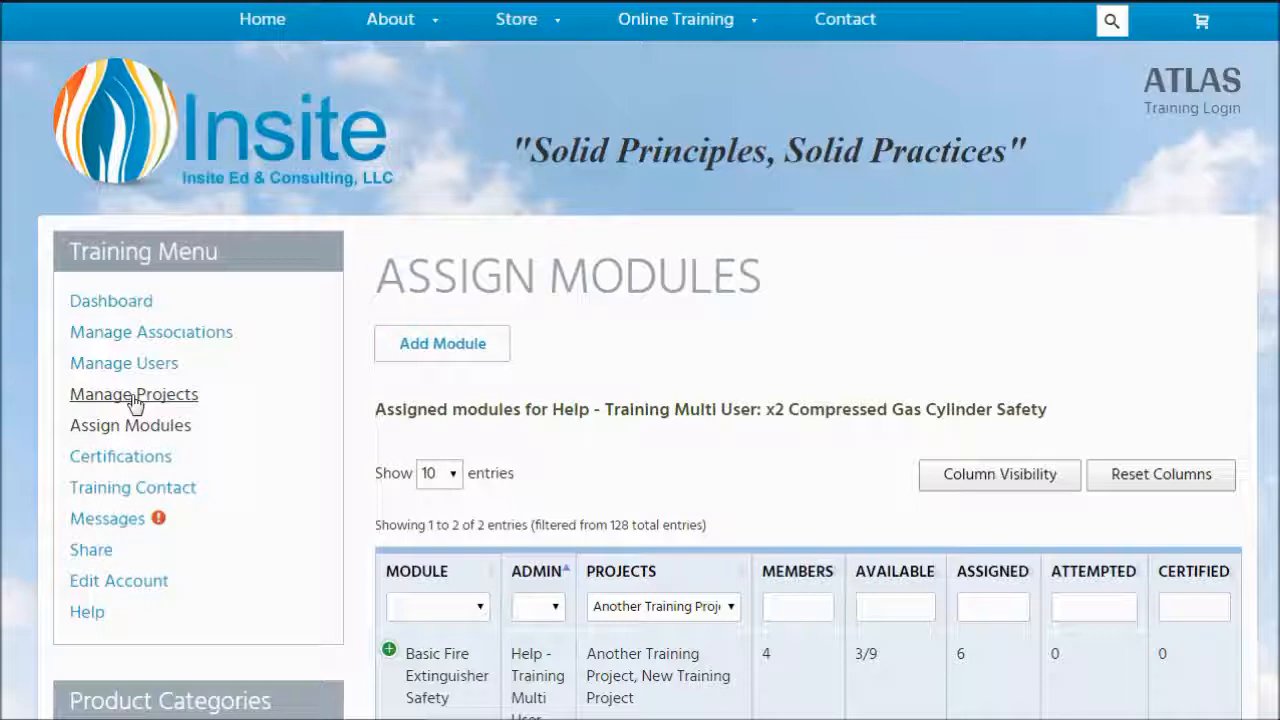
Step: Open the project management page and examine the required modules of Another Training Project
left_click(134, 396)
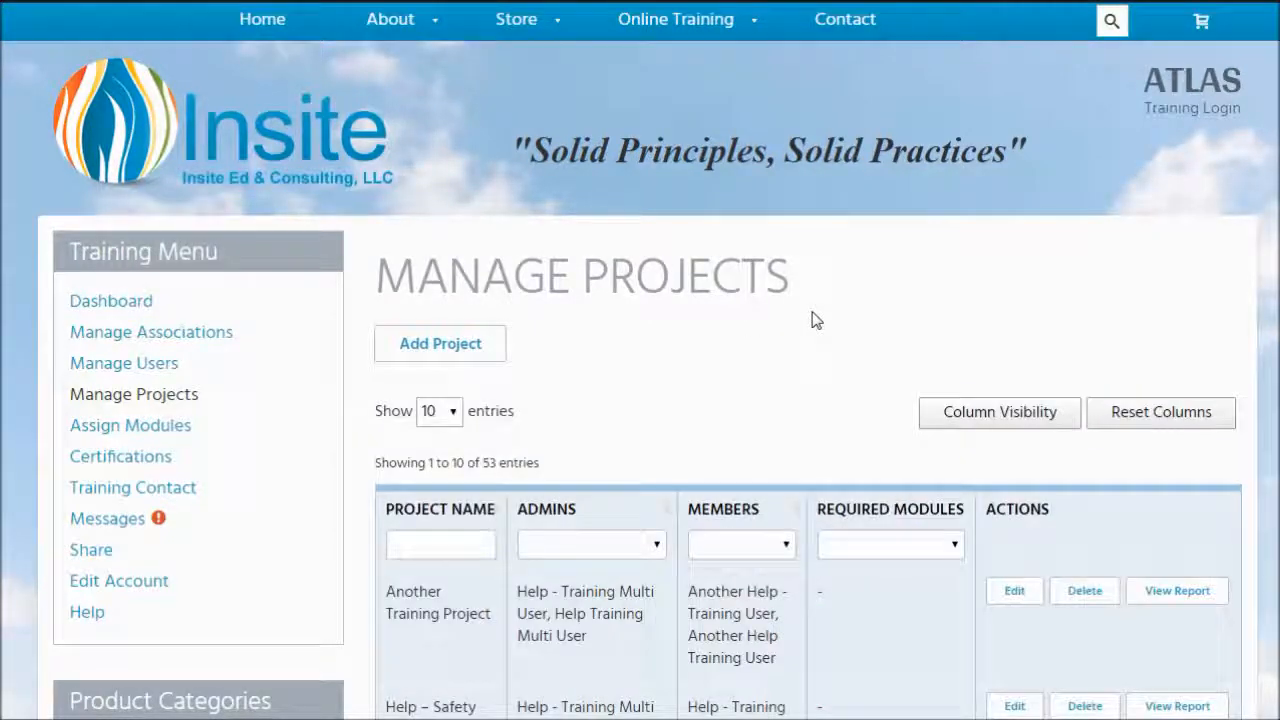
scroll(816, 319, "down", 3)
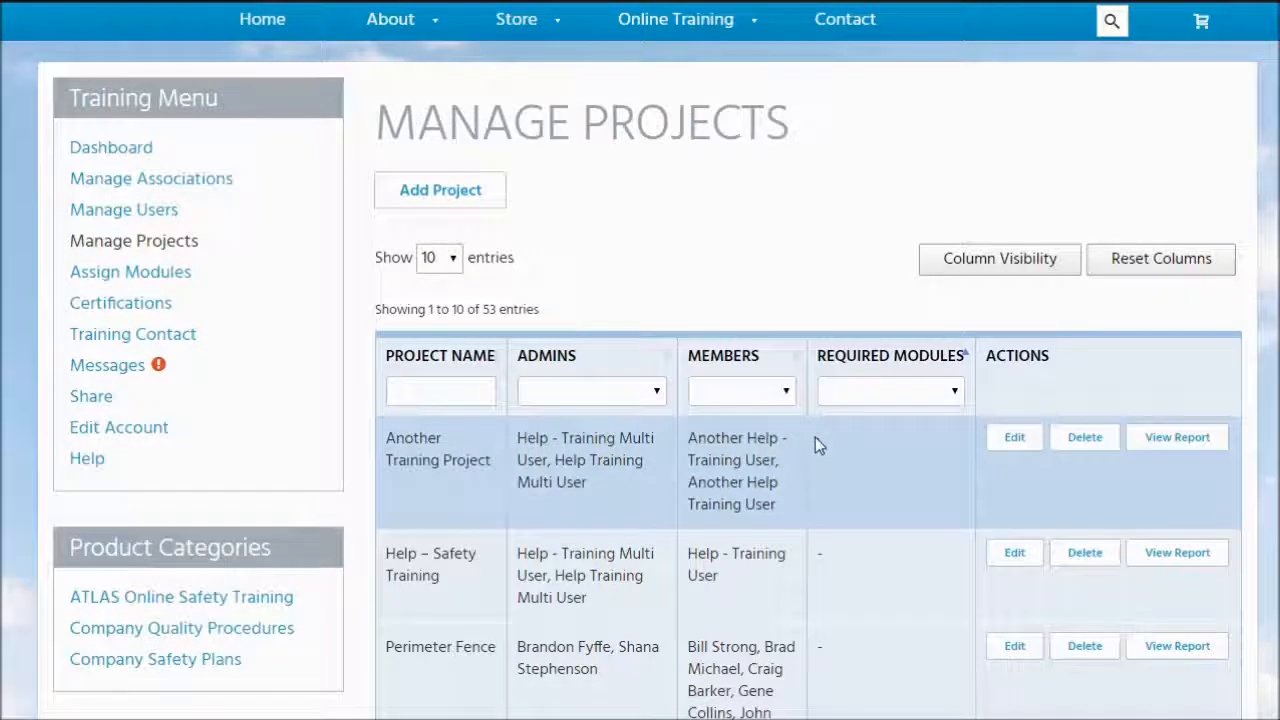
left_click(898, 490)
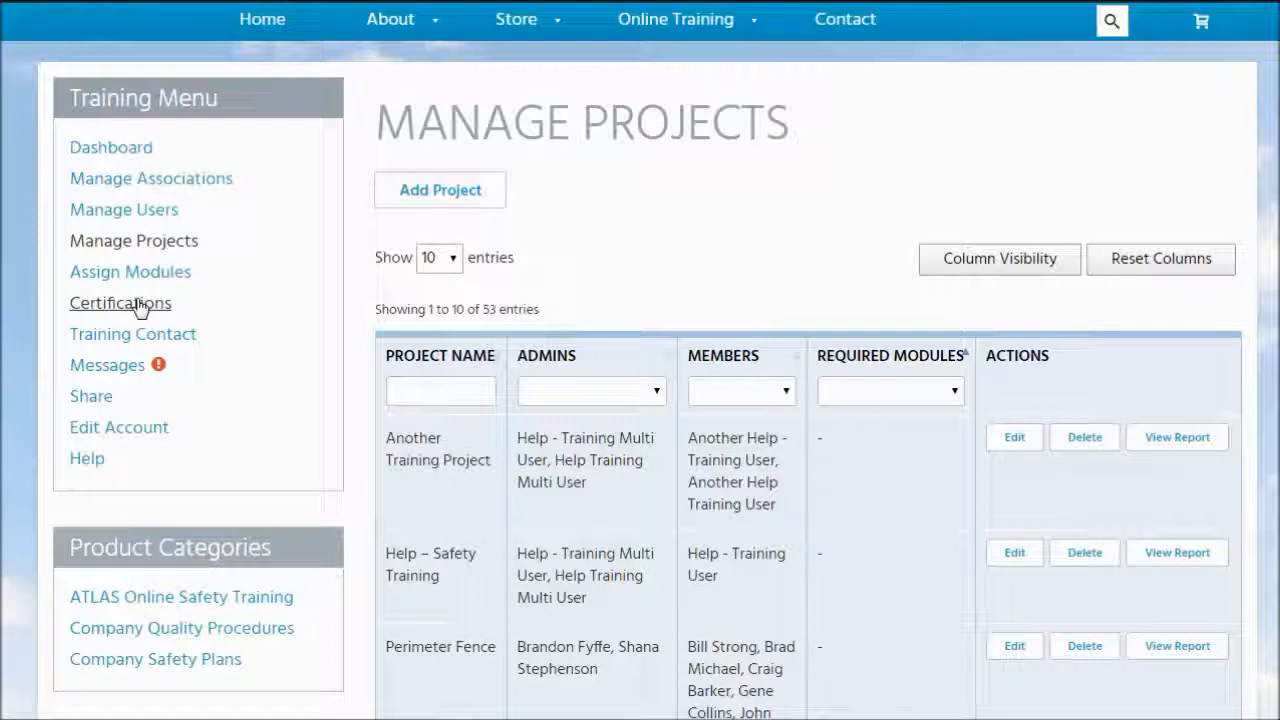
Step: Open the certifications list and filter it by the project Another Training Project
left_click(172, 306)
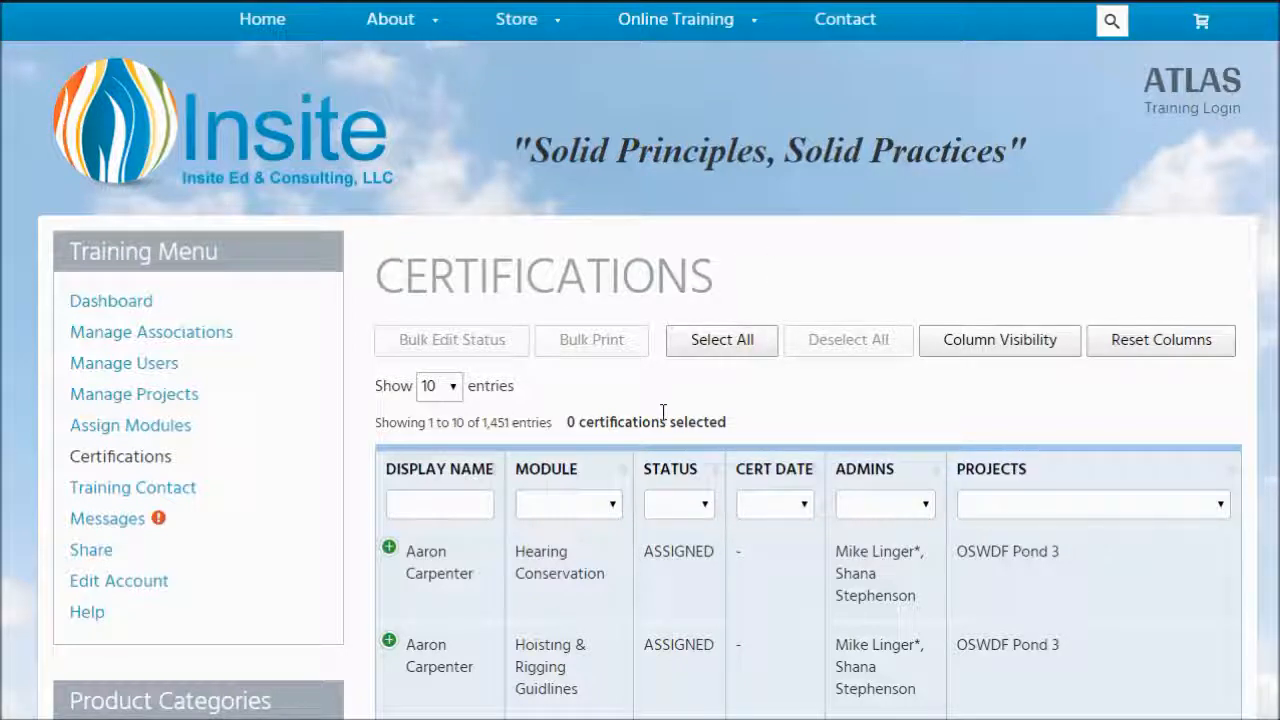
scroll(663, 412, "down", 1)
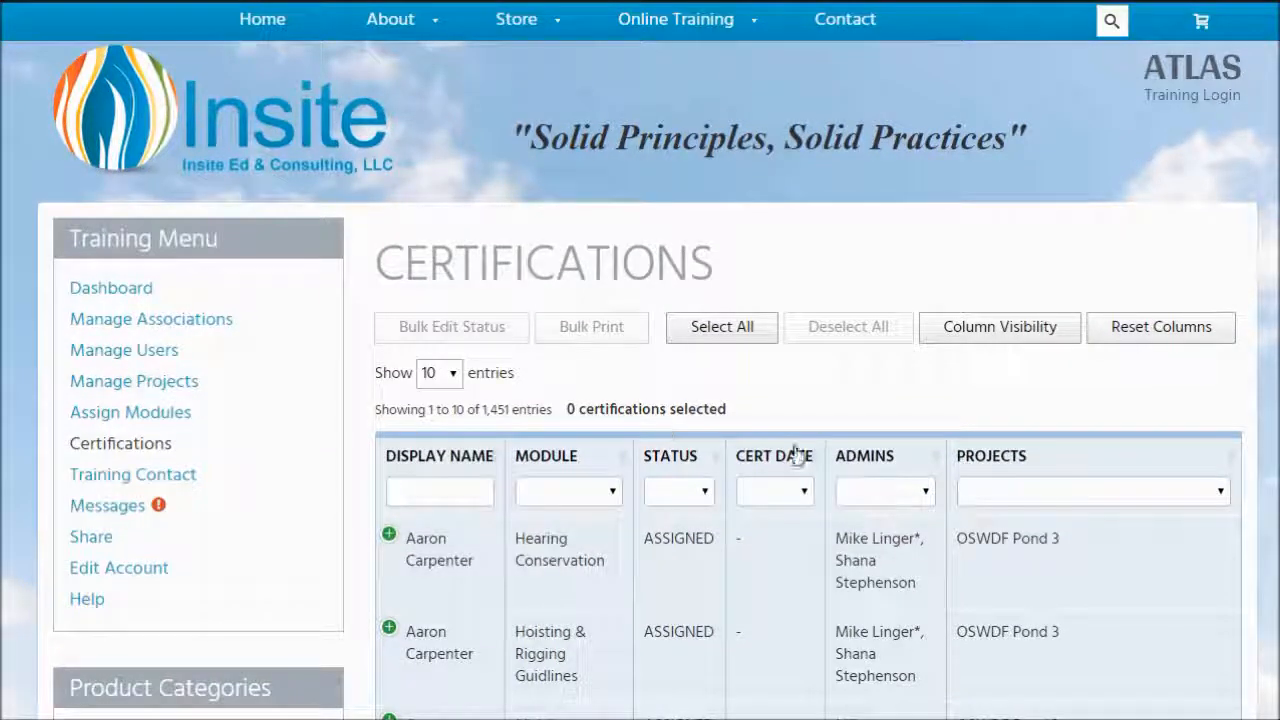
left_click(1030, 495)
left_click(1010, 97)
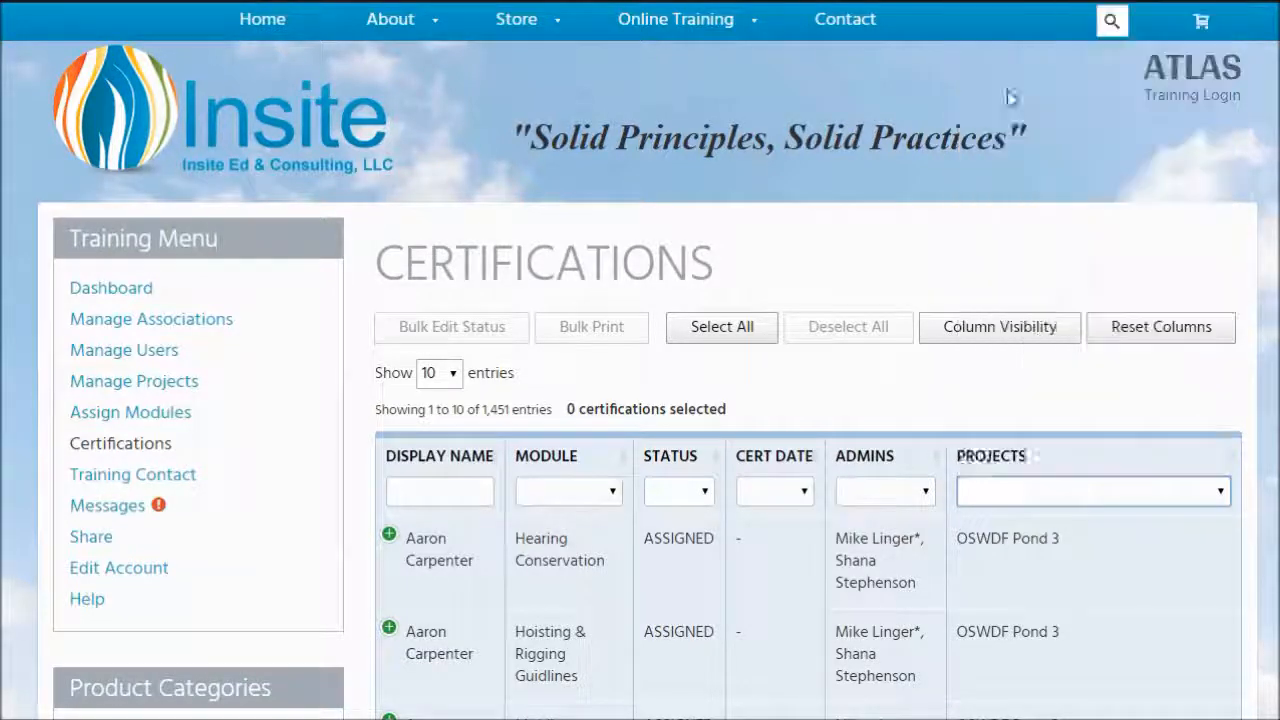
scroll(674, 230, "down", 3)
scroll(672, 230, "down", 4)
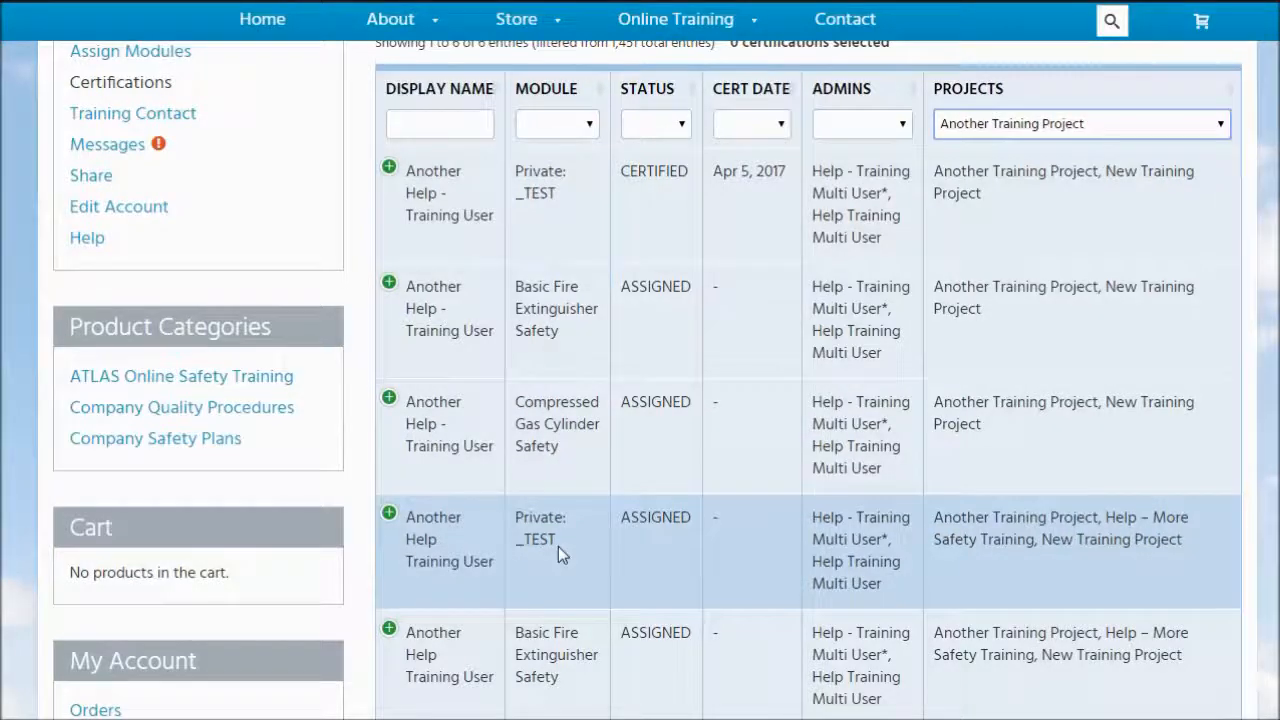
Step: Select the Basic Fire Extinguisher Safety and Compressed Gas Cylinder Safety certifications of both Another Help - Training User and Another Help Training User
scroll(530, 330, "down", 1)
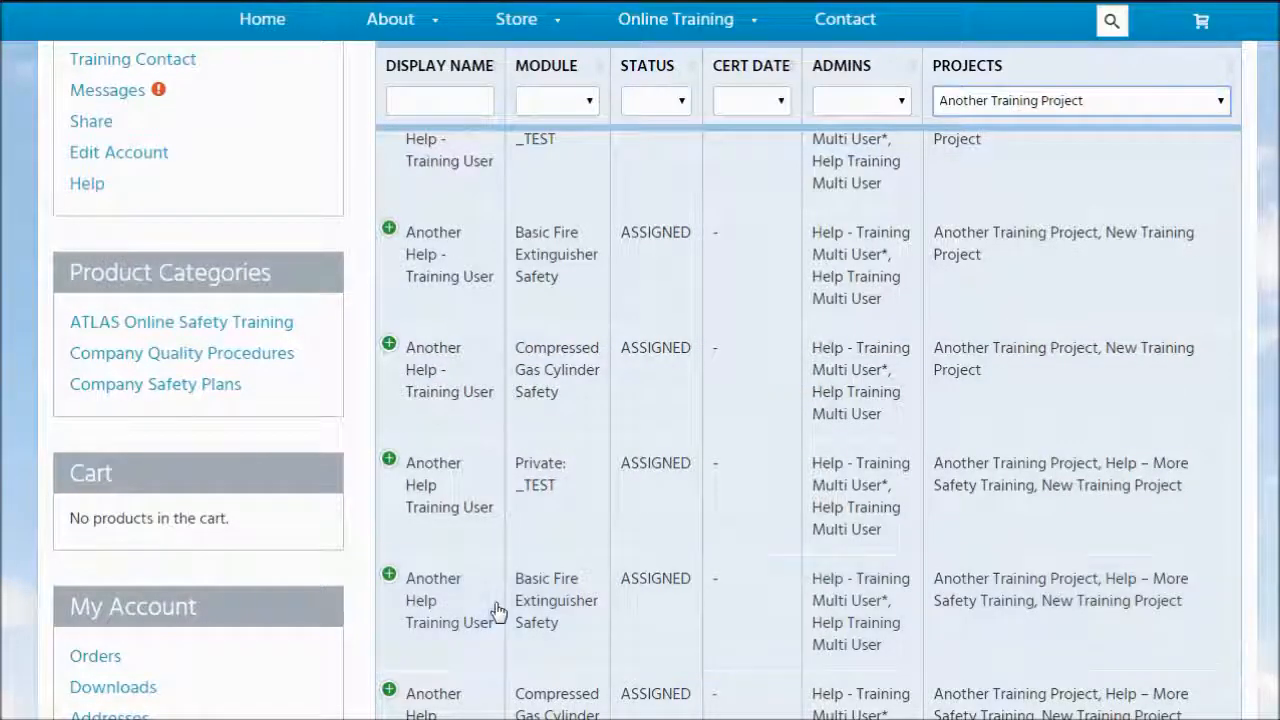
scroll(500, 609, "down", 3)
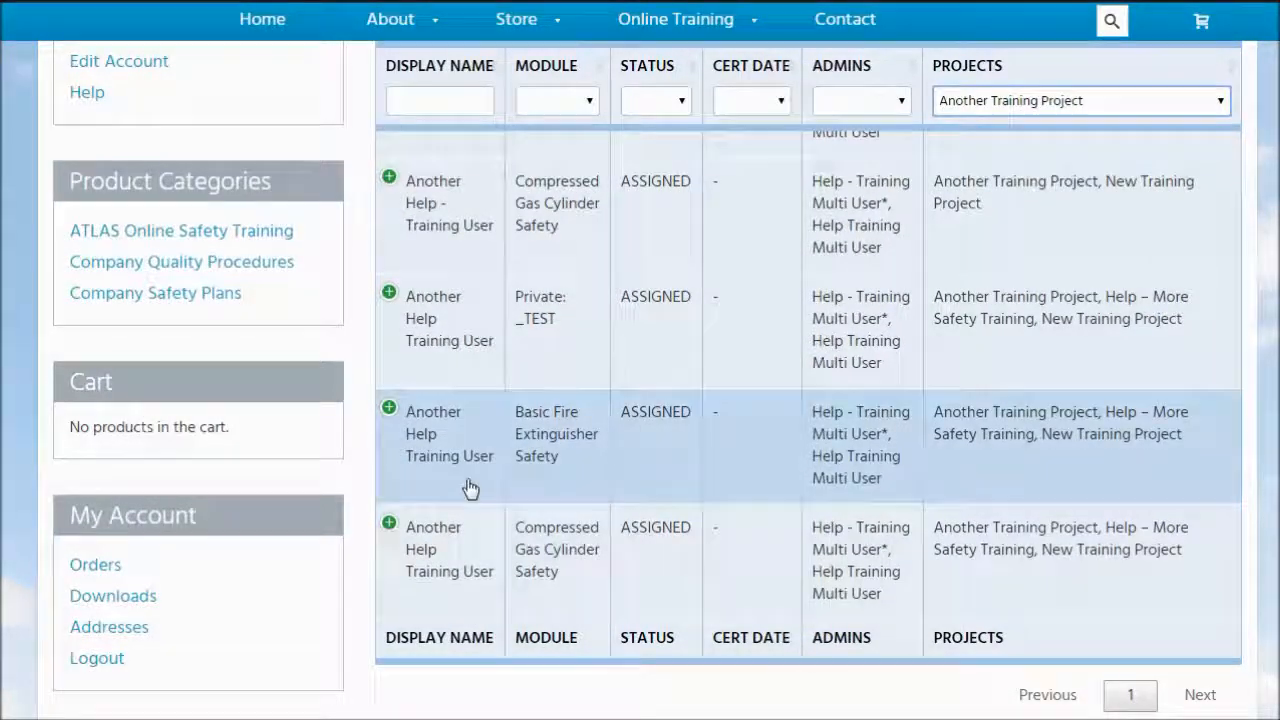
scroll(475, 481, "up", 5)
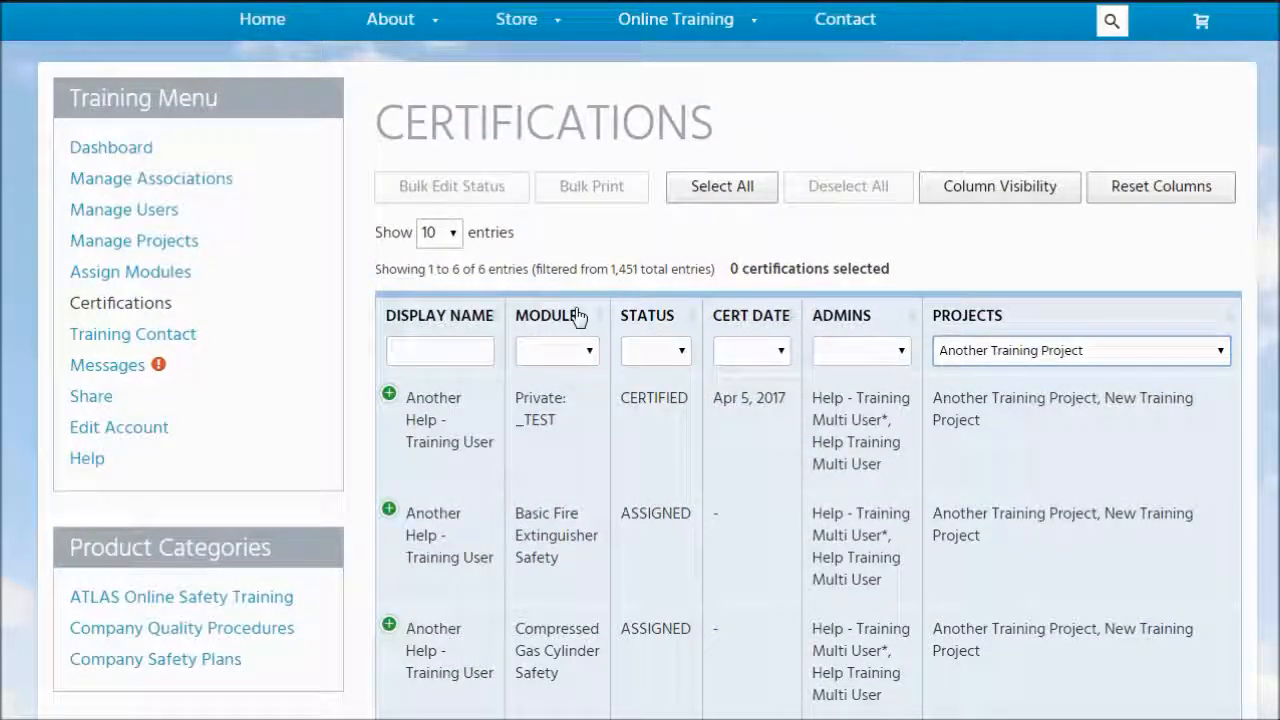
scroll(575, 315, "down", 1)
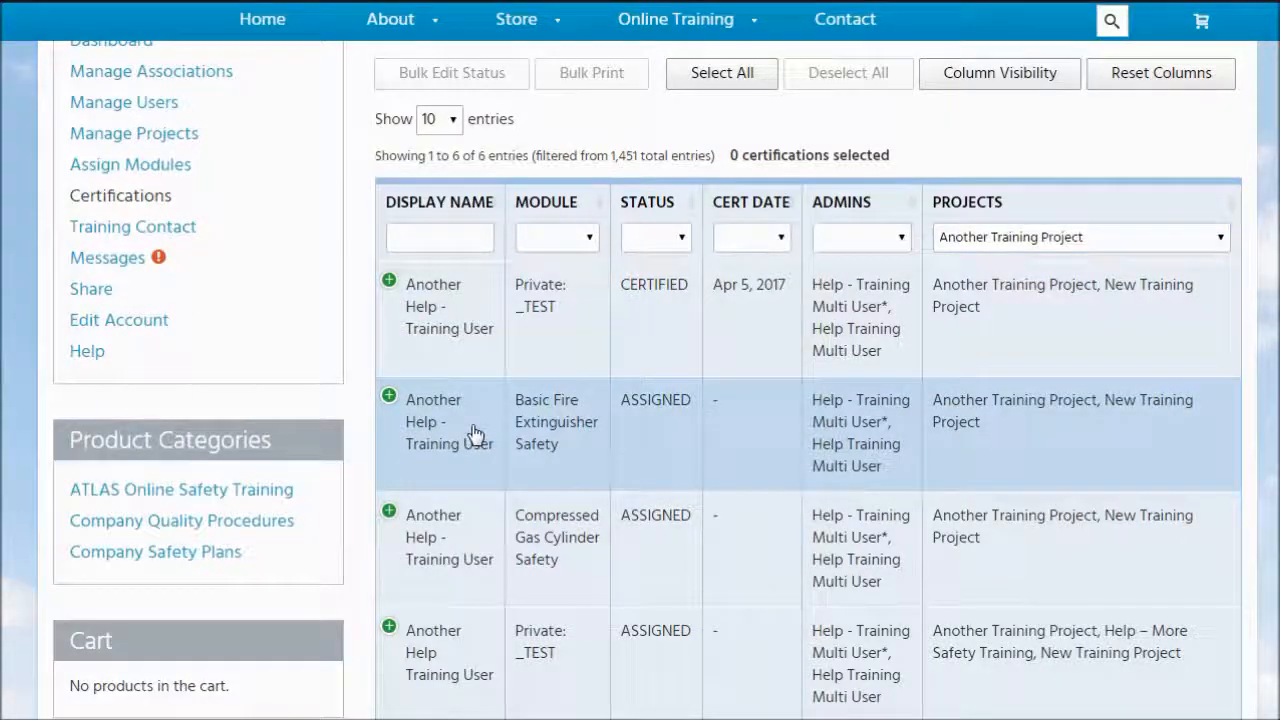
left_click(478, 433)
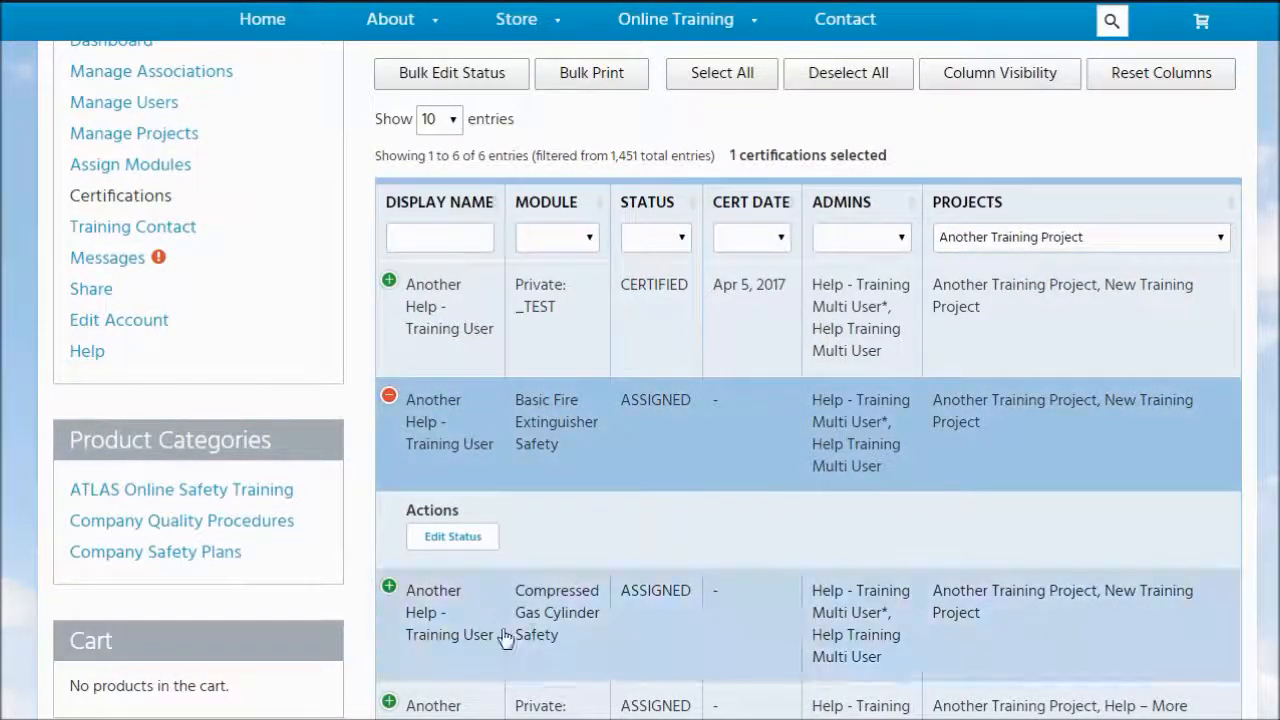
left_click(506, 637)
scroll(506, 637, "down", 3)
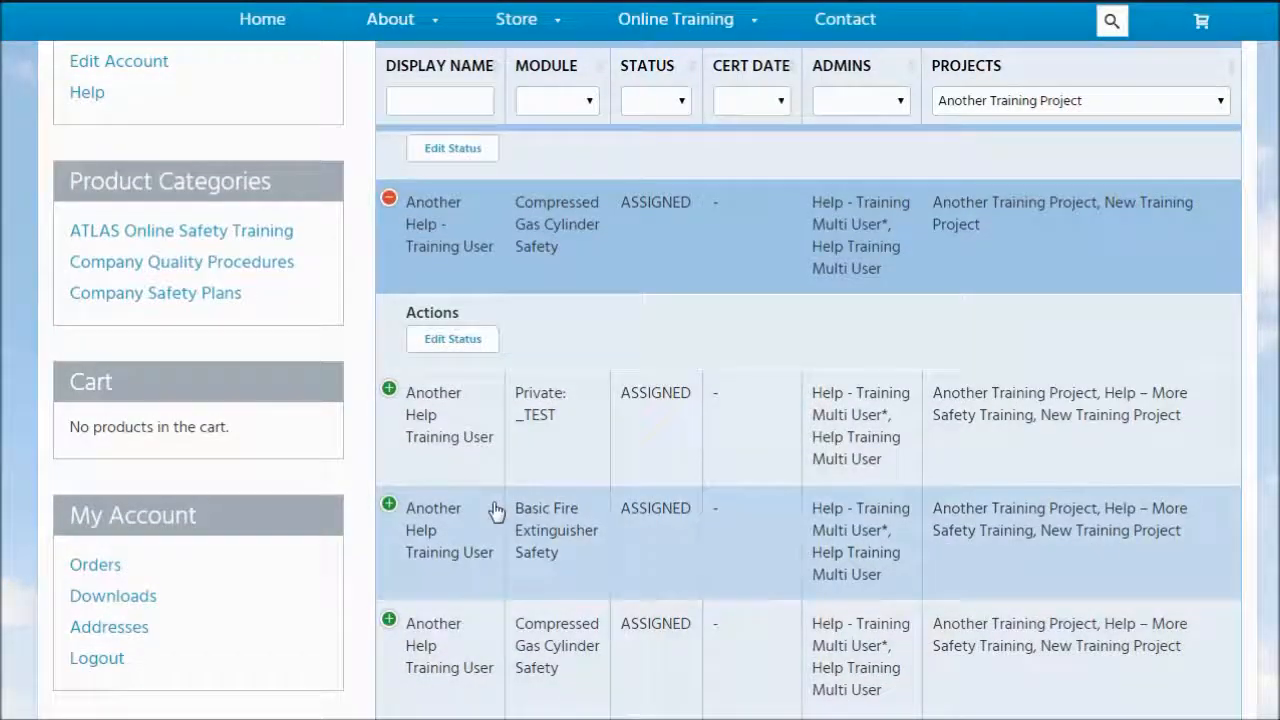
left_click(491, 514)
left_click(488, 655)
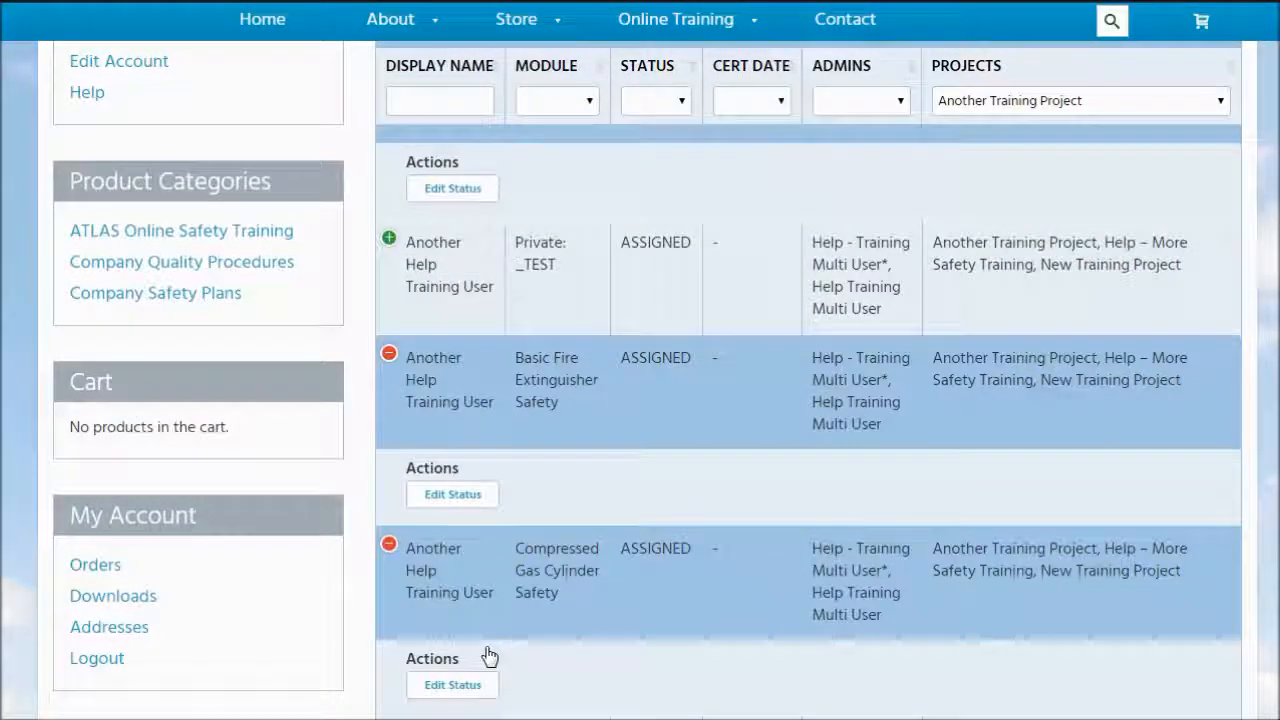
scroll(488, 655, "up", 3)
scroll(488, 655, "up", 2)
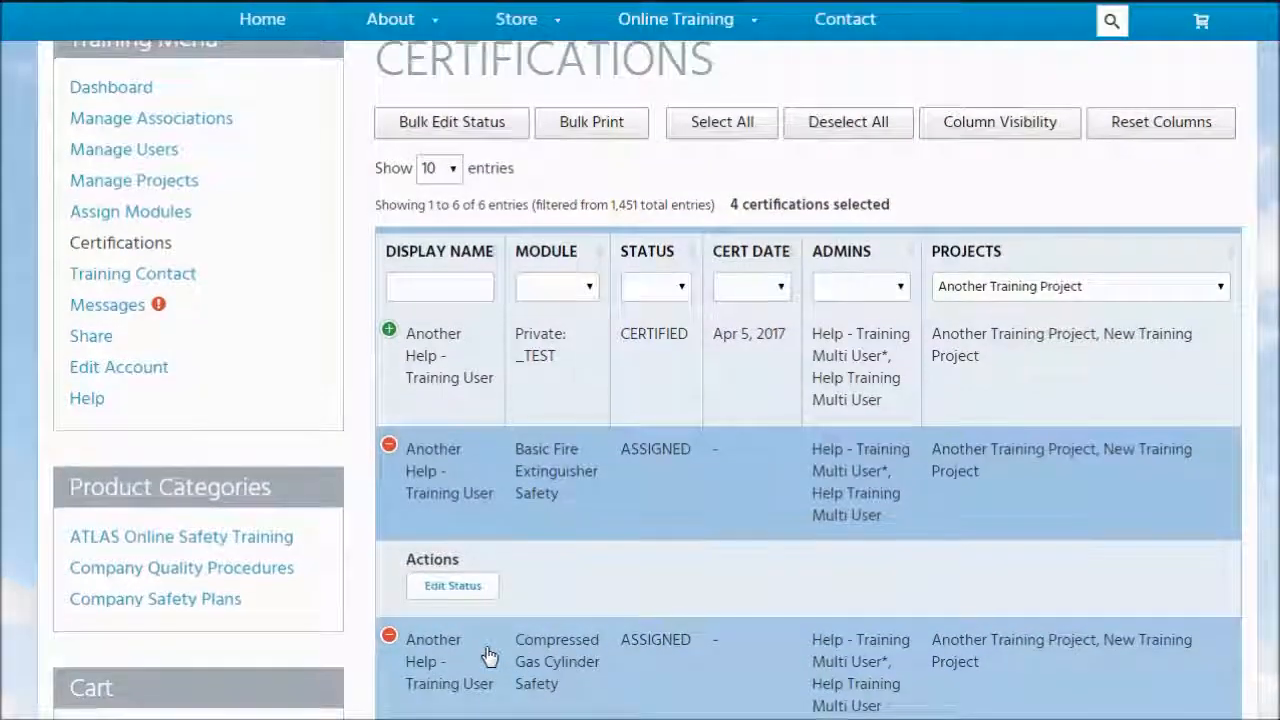
Step: Bulk edit the selected certifications' status to Certified with certification date 2017-10-19 and update them
scroll(487, 656, "down", 1)
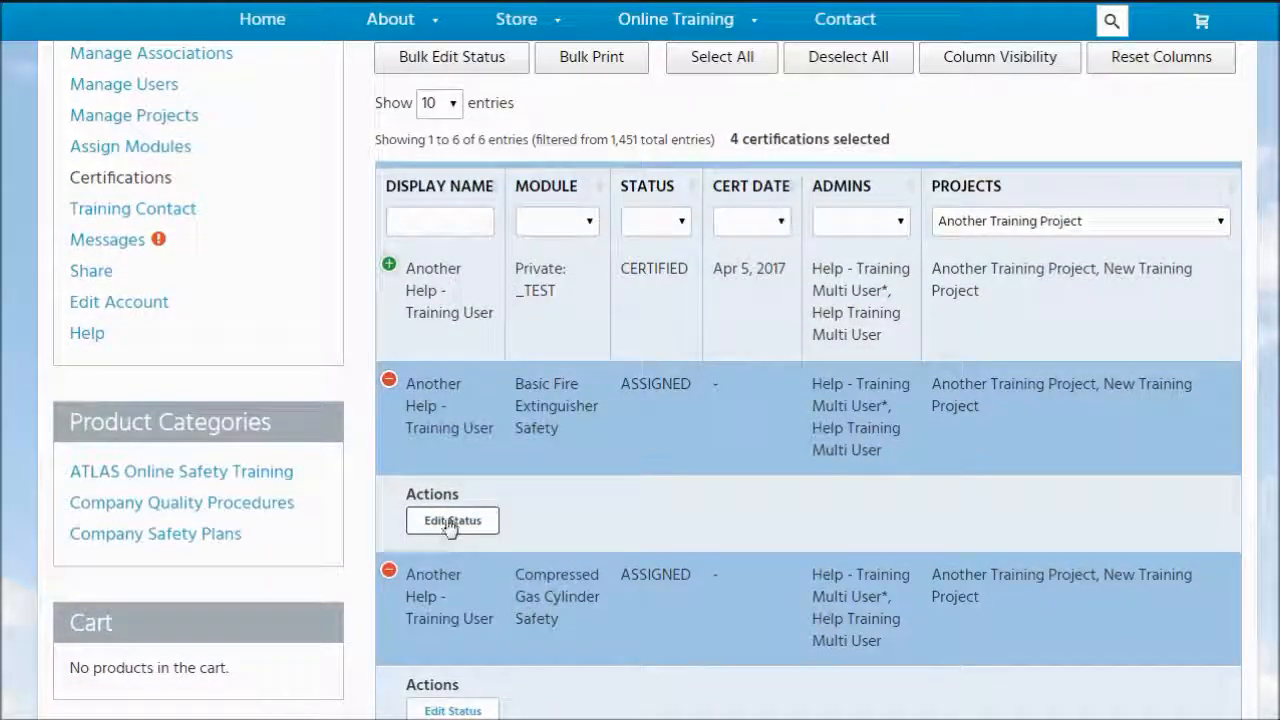
scroll(450, 528, "up", 3)
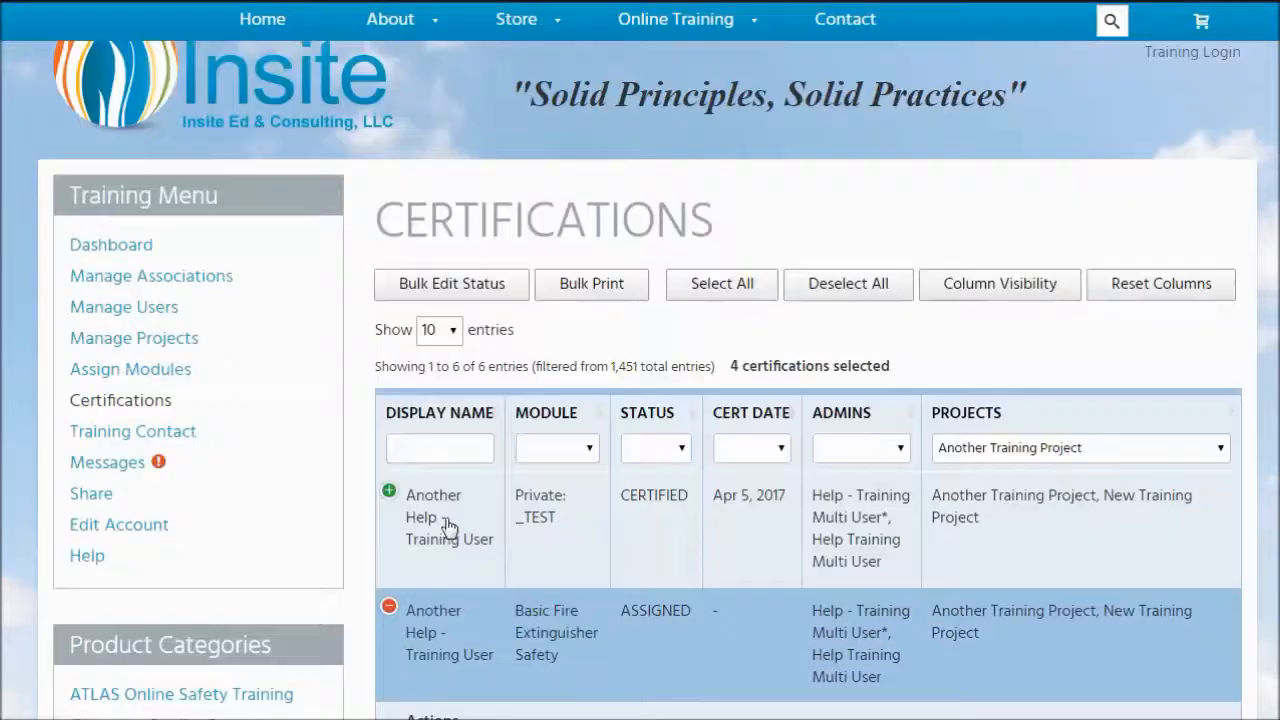
left_click(445, 286)
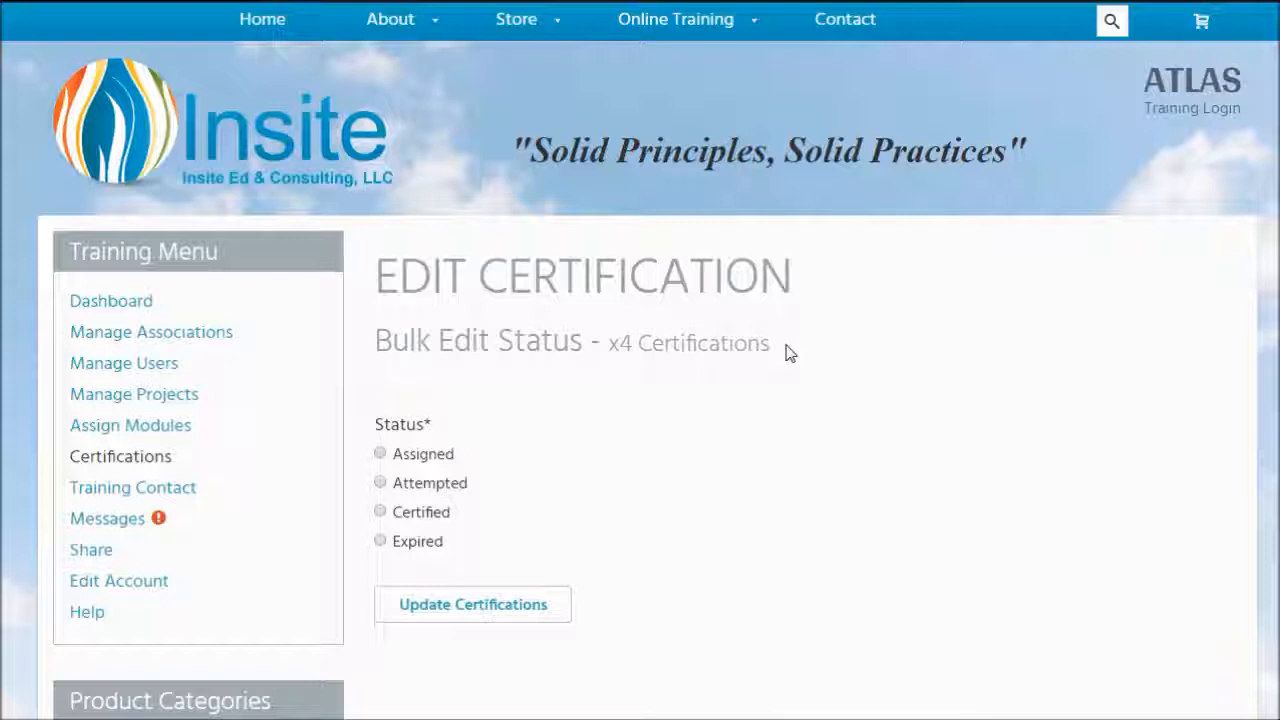
left_click(382, 512)
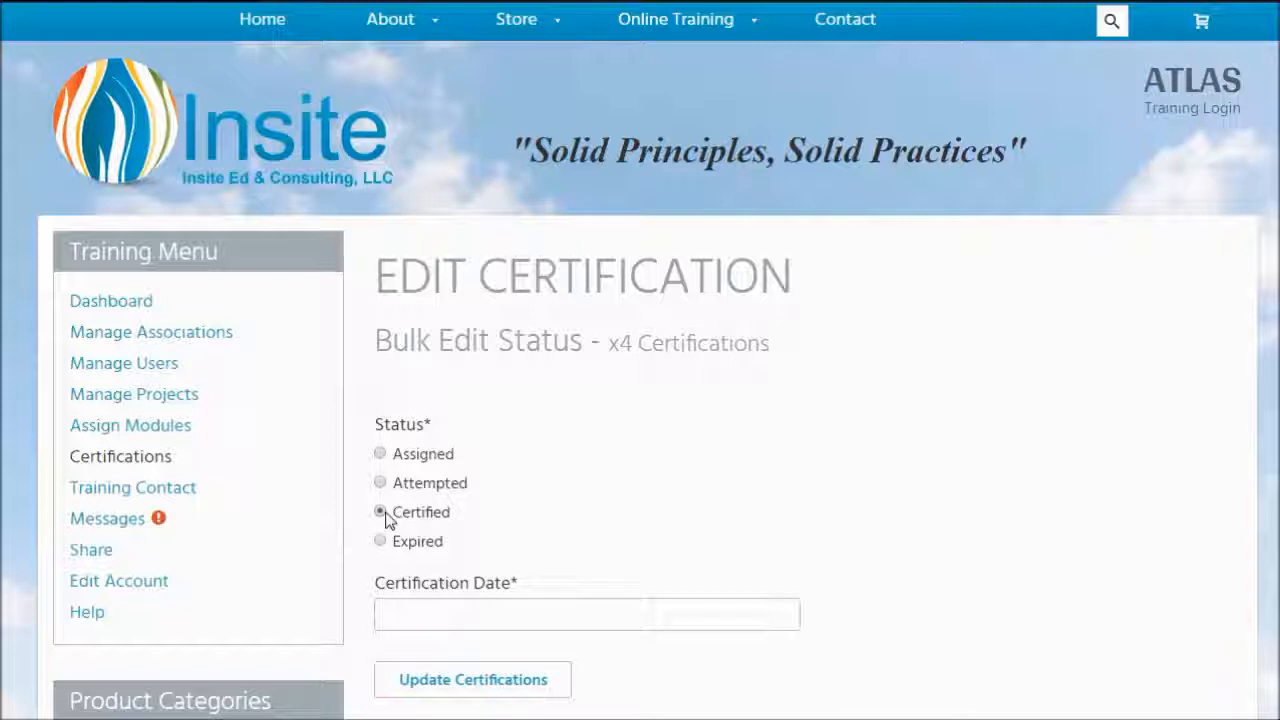
left_click(440, 618)
left_click(515, 528)
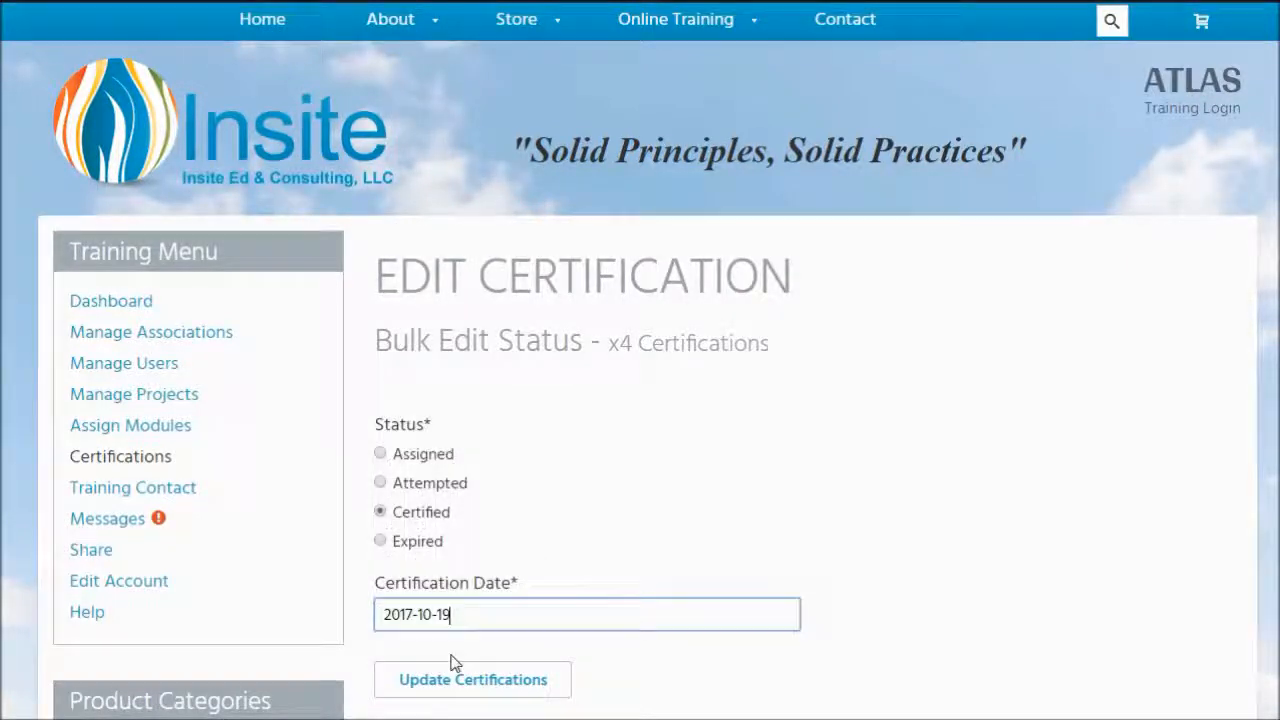
left_click(447, 686)
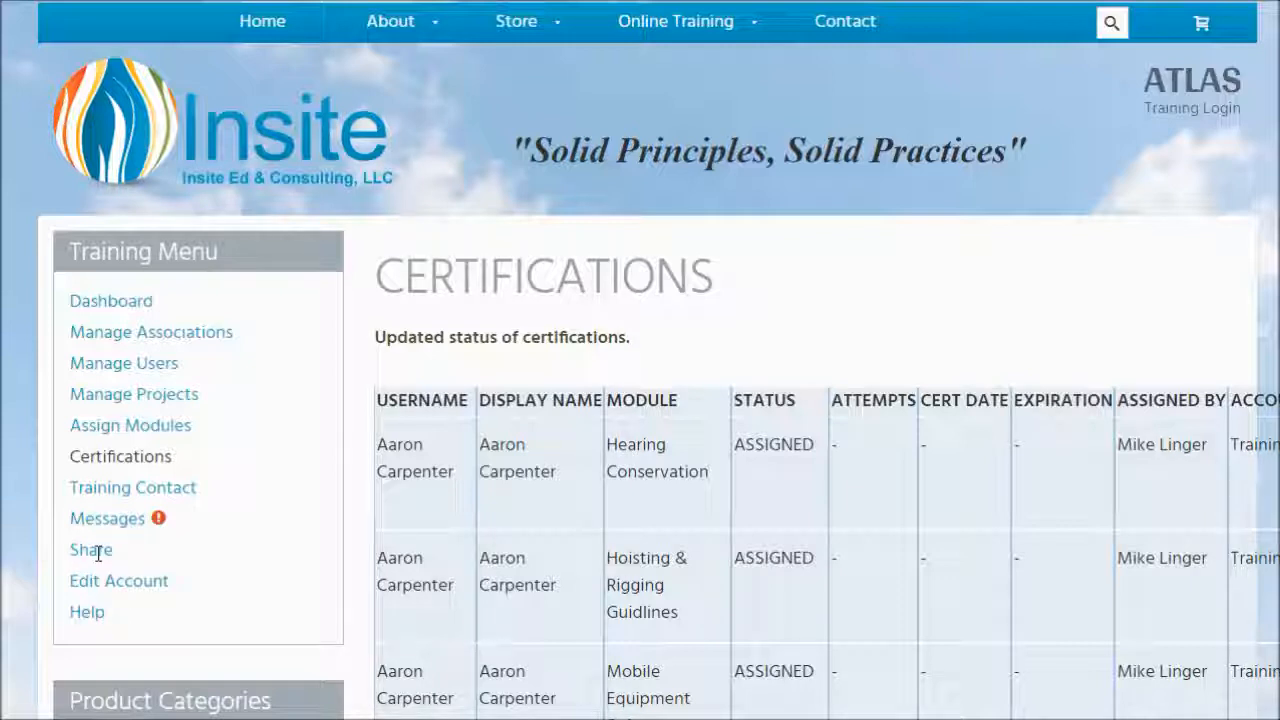
Step: Open the Share page and examine the Admin Bulk Share section, highlighting its heading
left_click(98, 553)
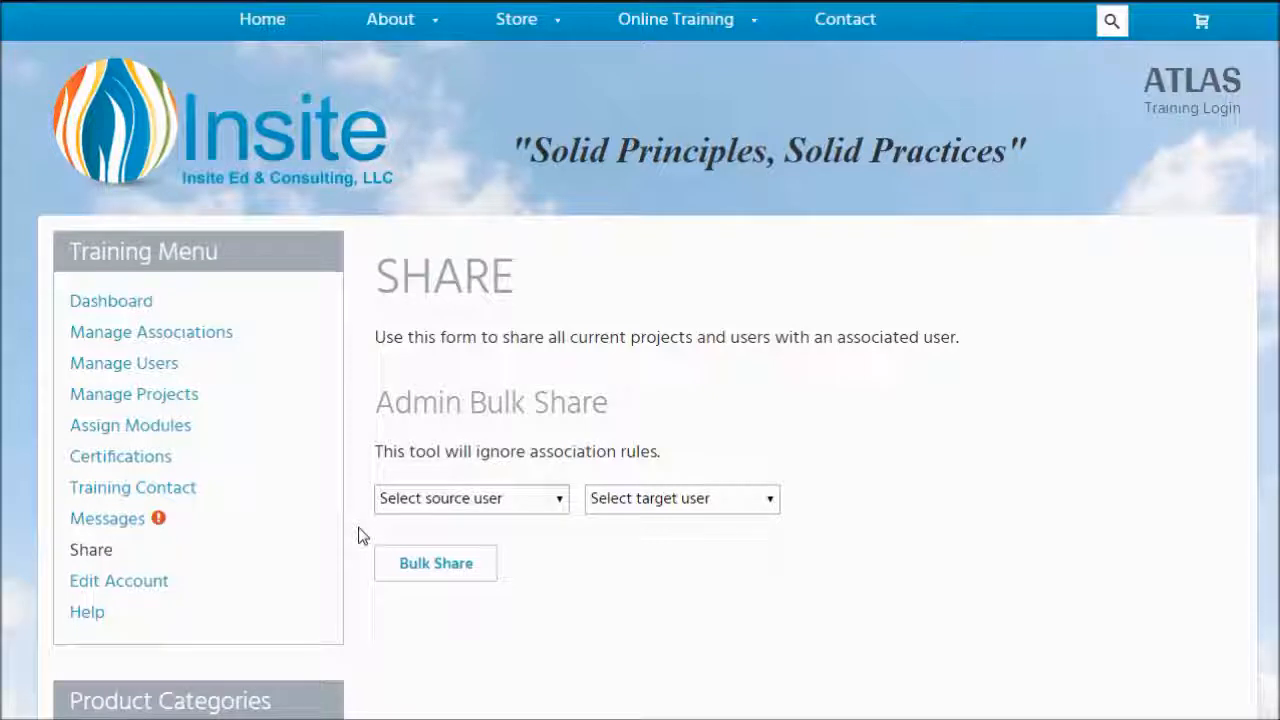
left_click_drag(377, 390, 623, 414)
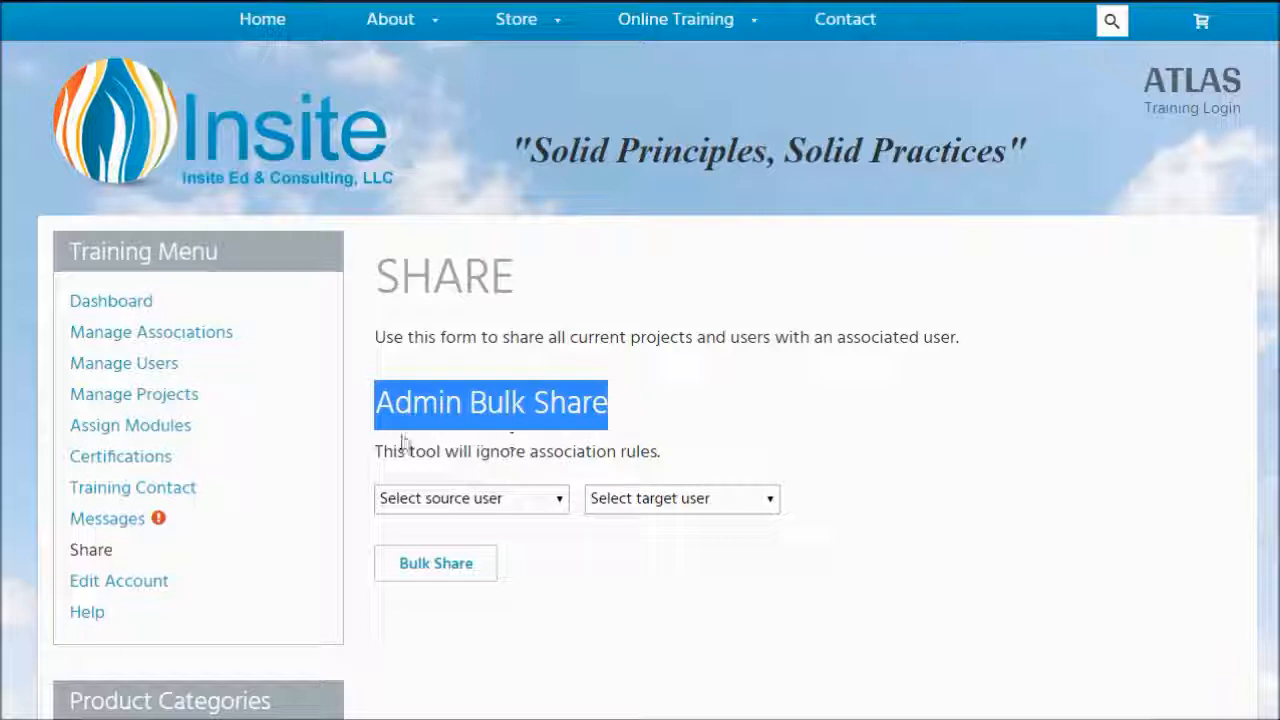
left_click(377, 407)
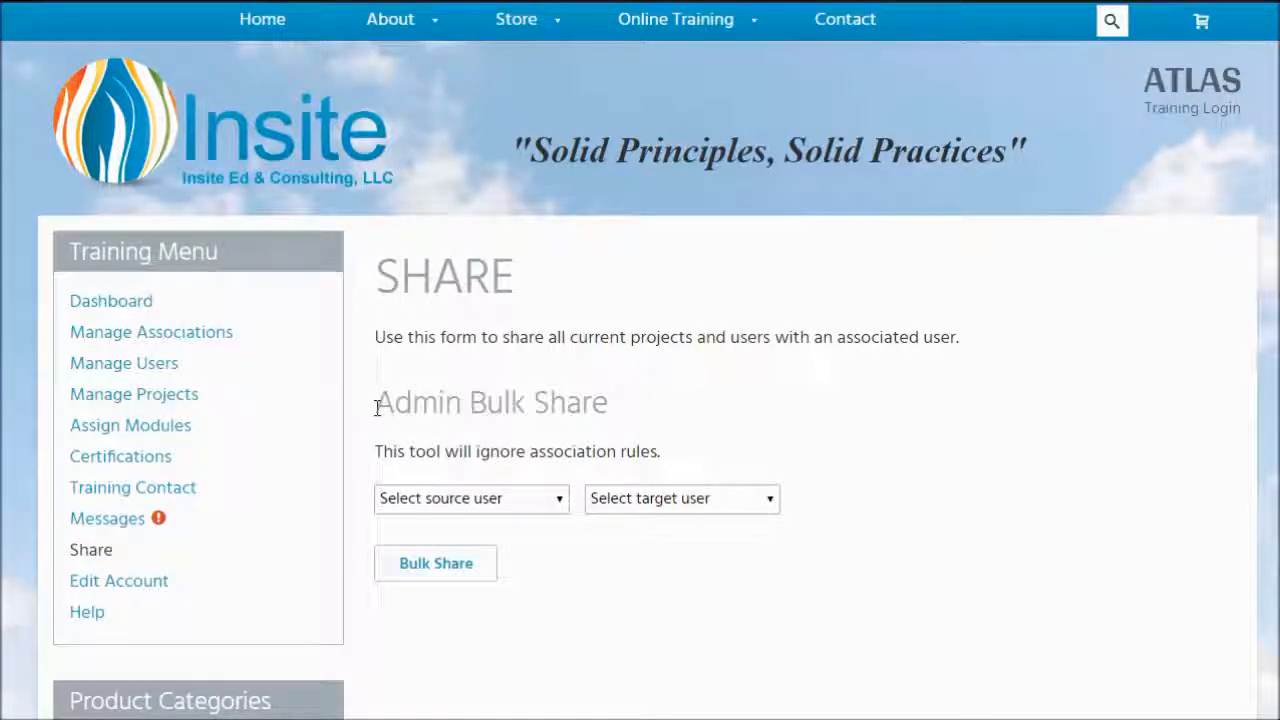
left_click_drag(377, 407, 478, 402)
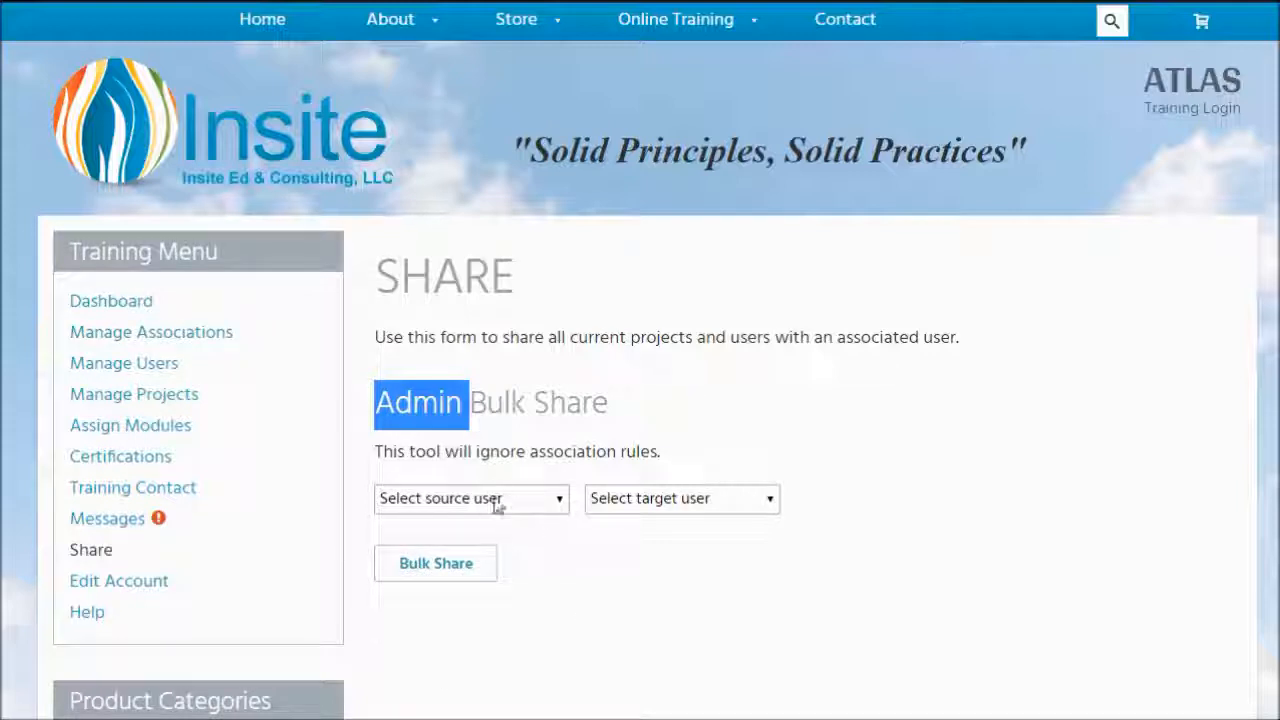
left_click(621, 458)
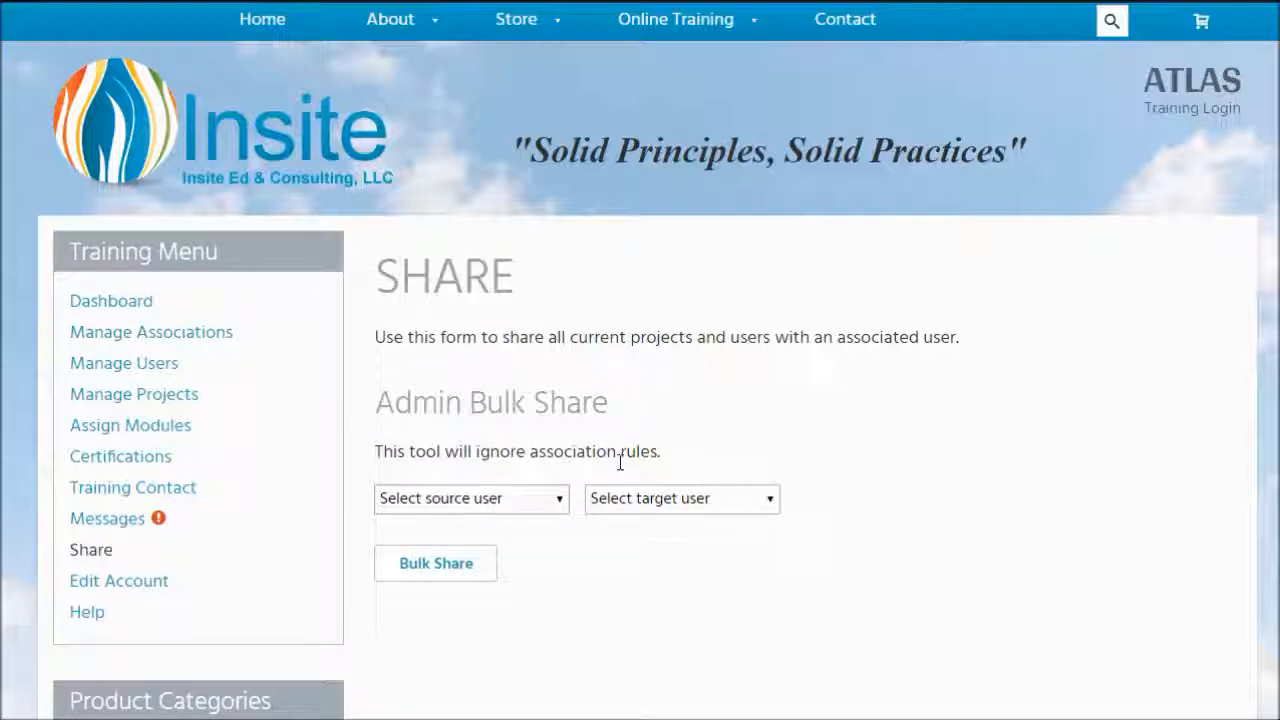
Step: Choose a source user and a target user for the Admin Bulk Share and submit the bulk share
left_click(484, 507)
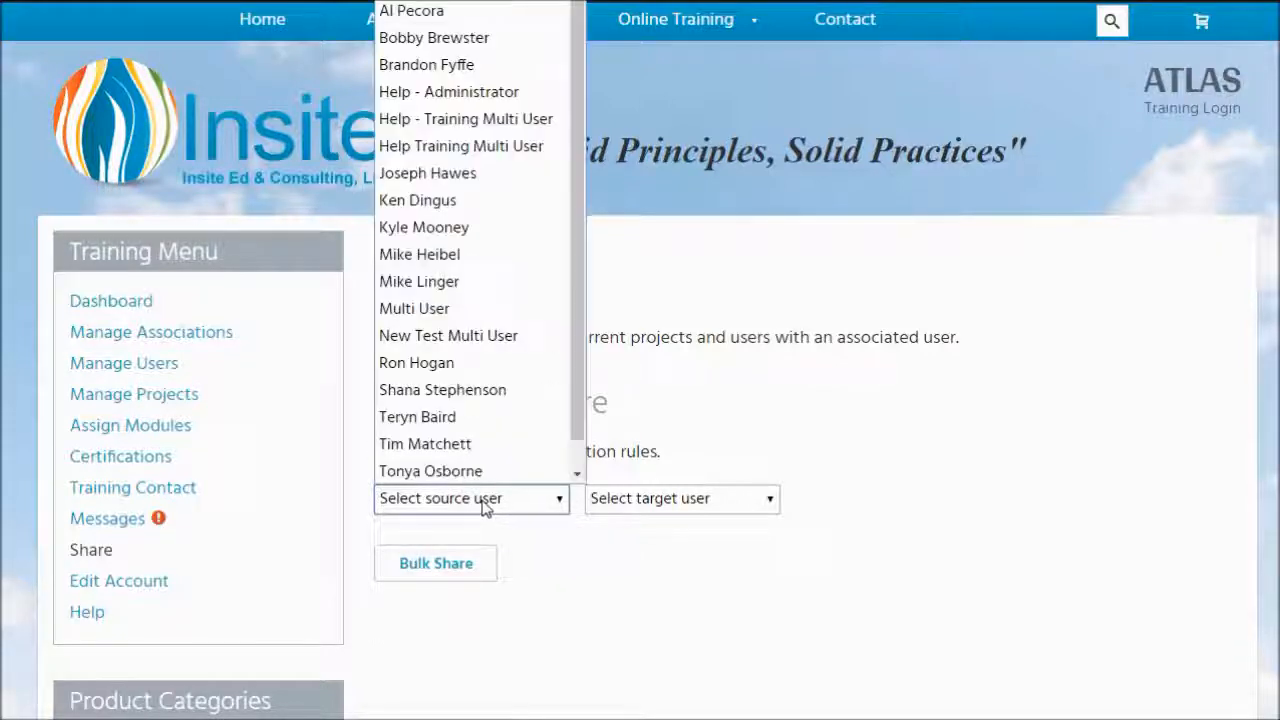
left_click(514, 307)
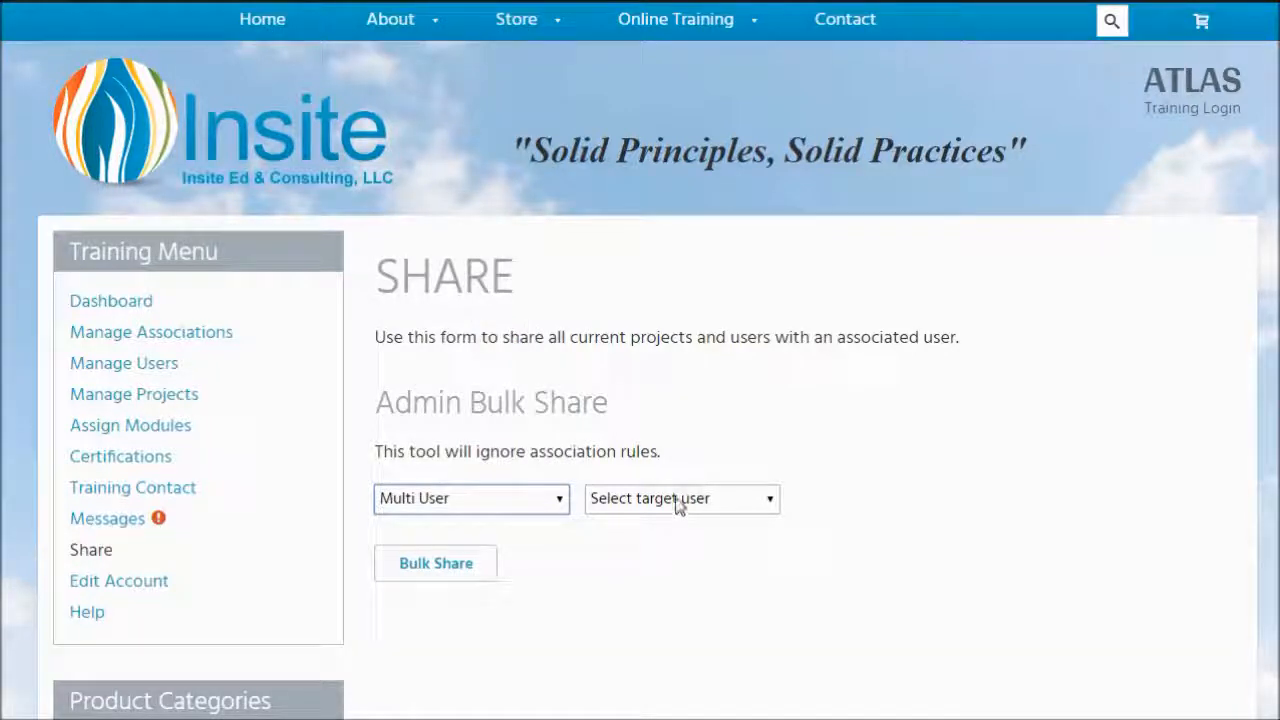
left_click(677, 503)
left_click(673, 287)
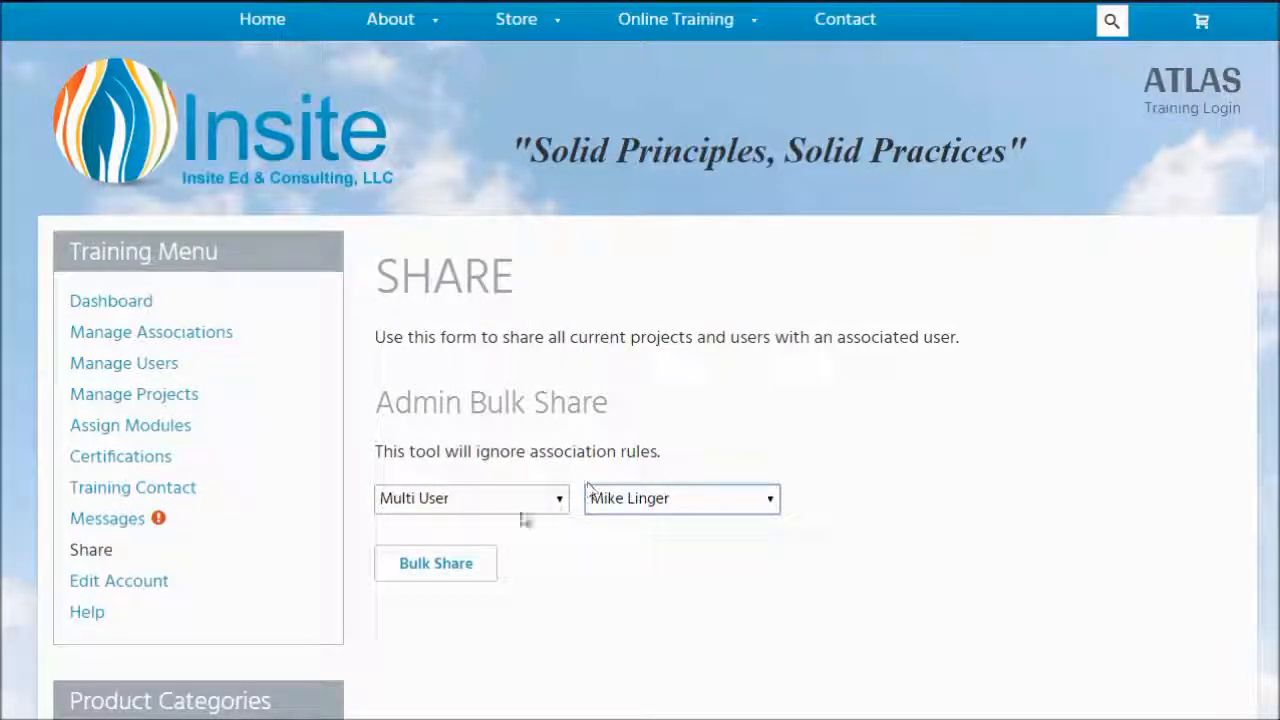
left_click(488, 501)
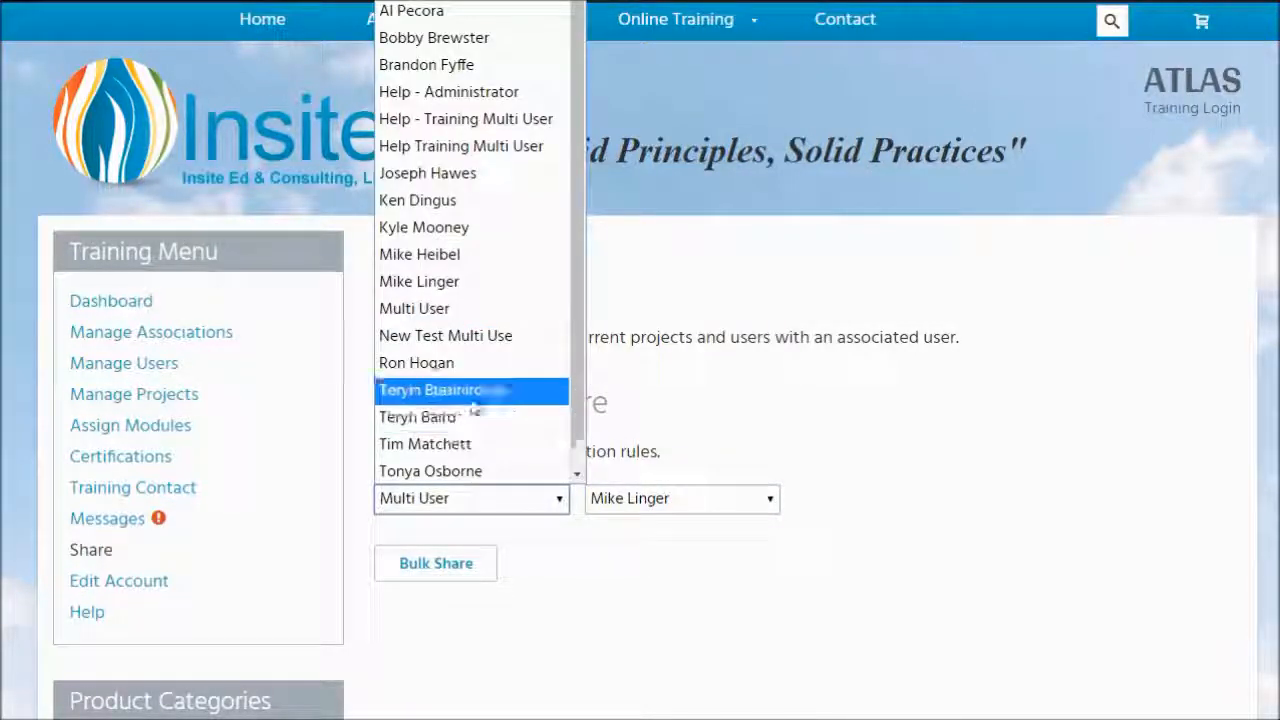
left_click(467, 364)
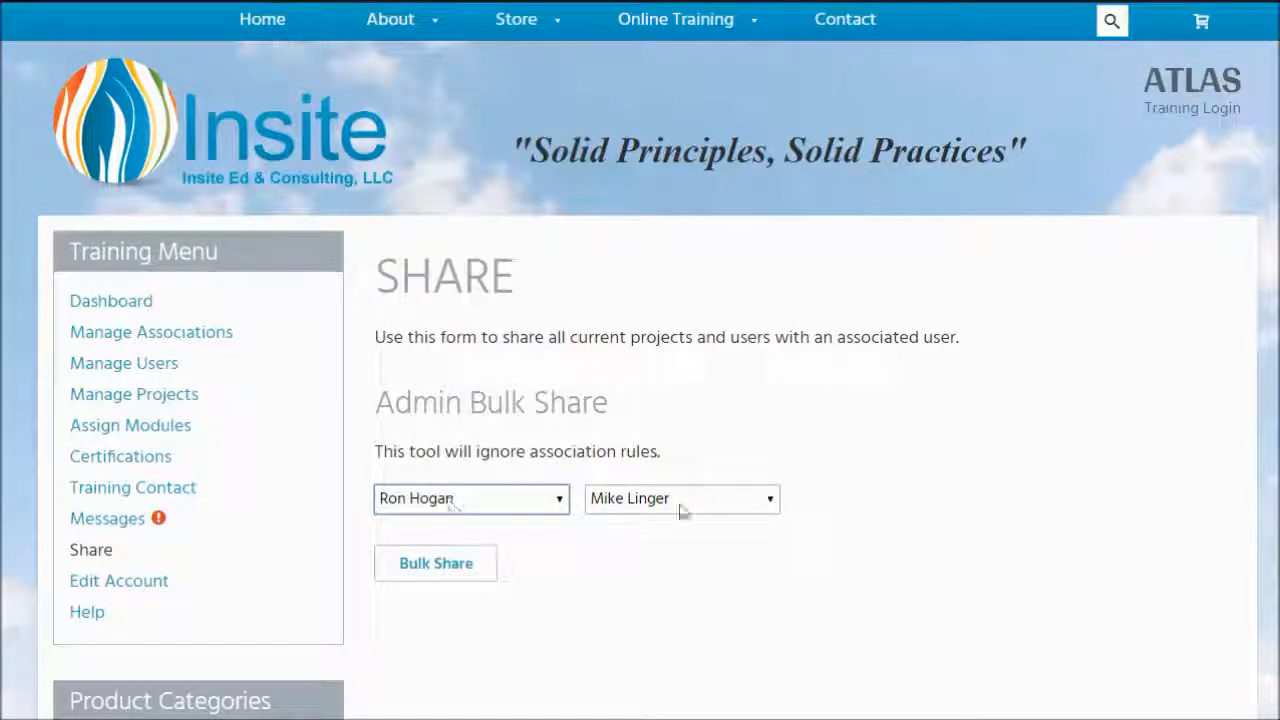
left_click(458, 573)
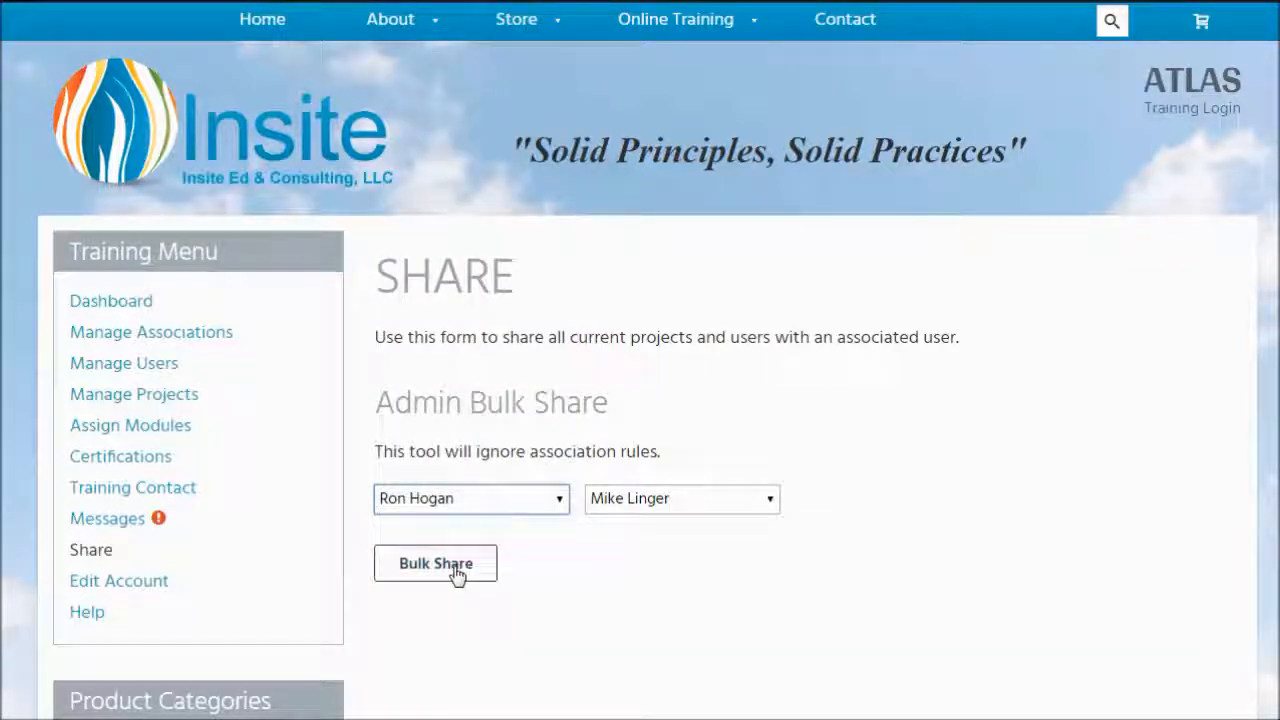